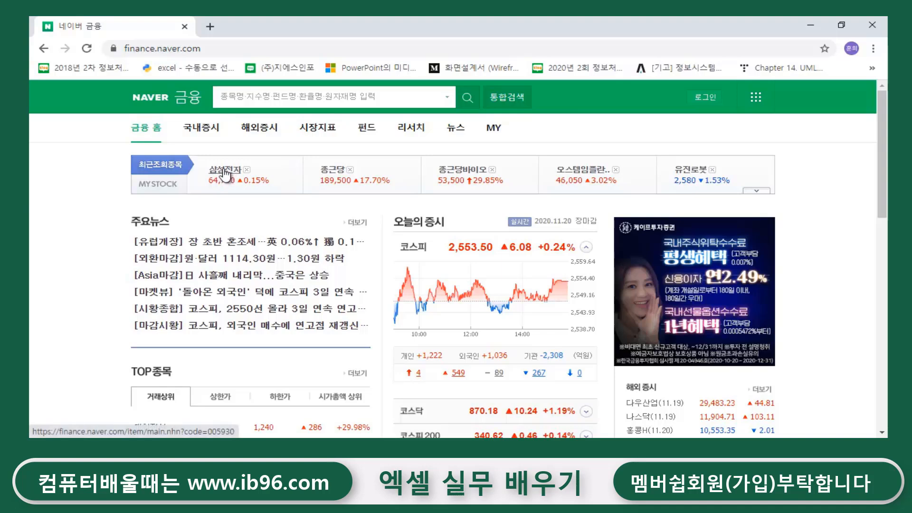
Step: Open the 삼성전자 stock page from the recently viewed stocks and switch to its 시세 section
left_click(224, 171)
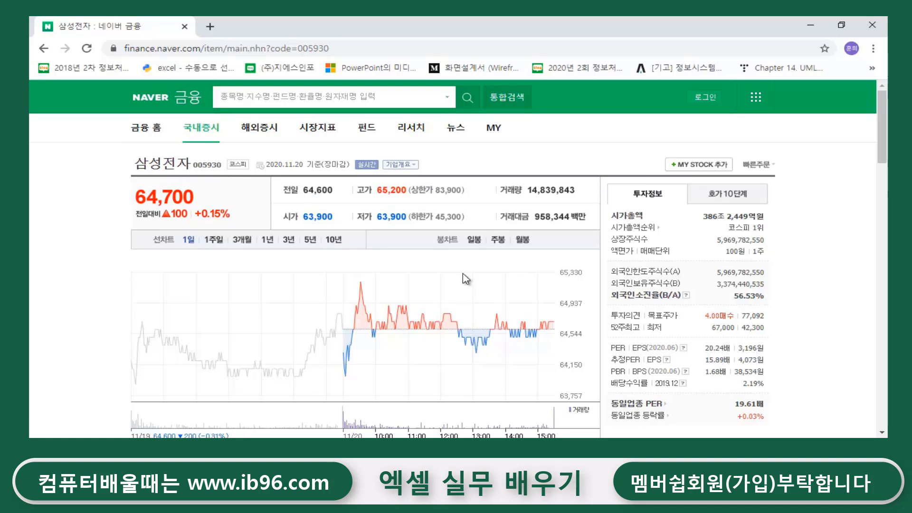
scroll(418, 274, "down", 3)
scroll(418, 278, "down", 4)
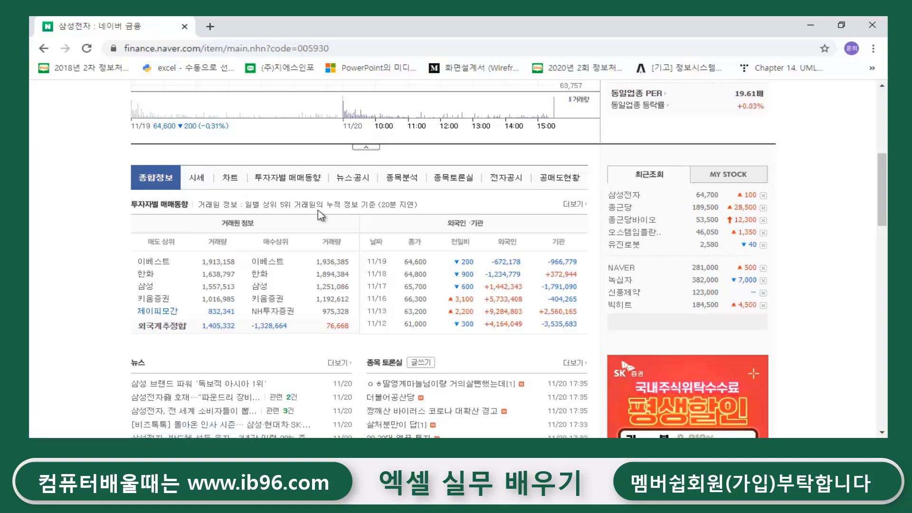
left_click(196, 179)
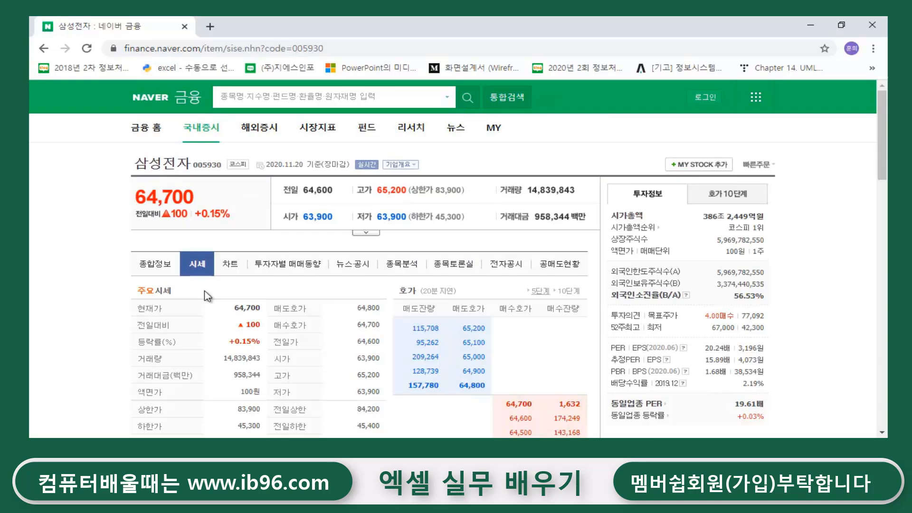
Step: Examine the 시간별 시세 and 일별 시세 tables, highlighting the daily table from its header row through its last date
scroll(408, 334, "down", 1)
scroll(409, 335, "down", 5)
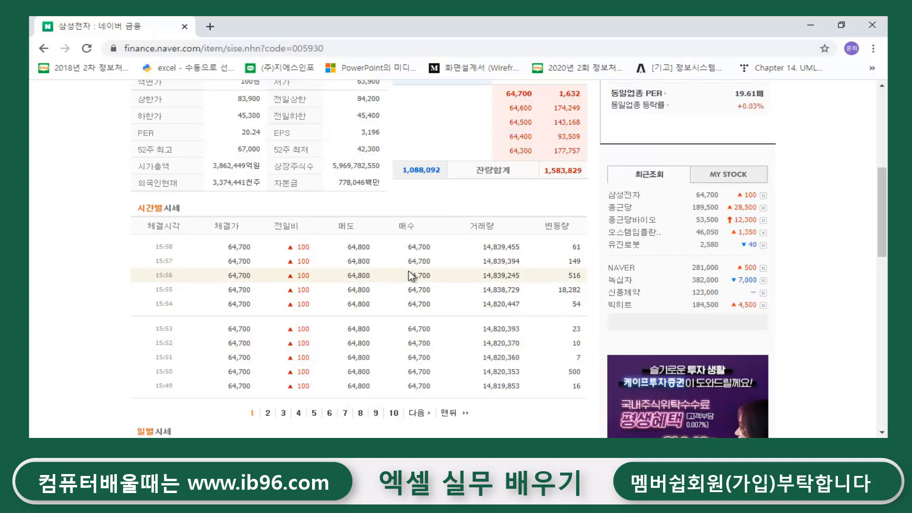
scroll(412, 273, "down", 4)
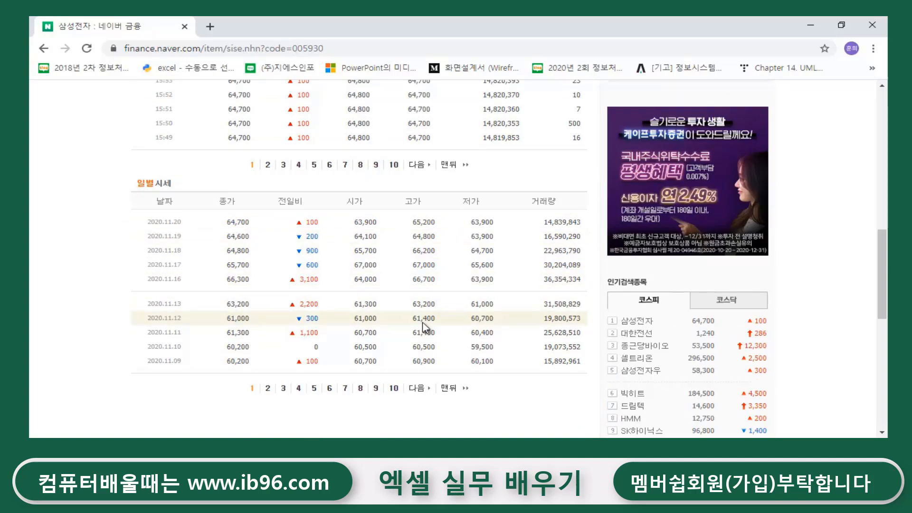
scroll(252, 143, "up", 3)
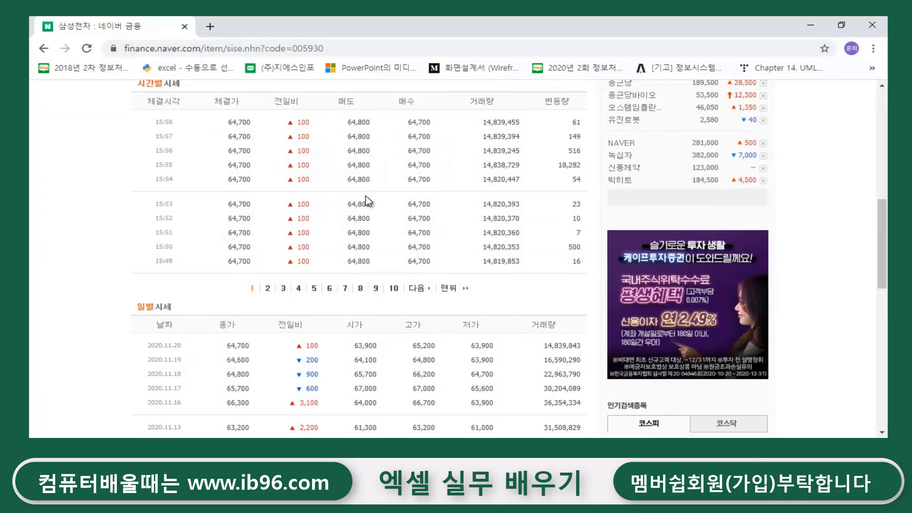
scroll(366, 200, "down", 3)
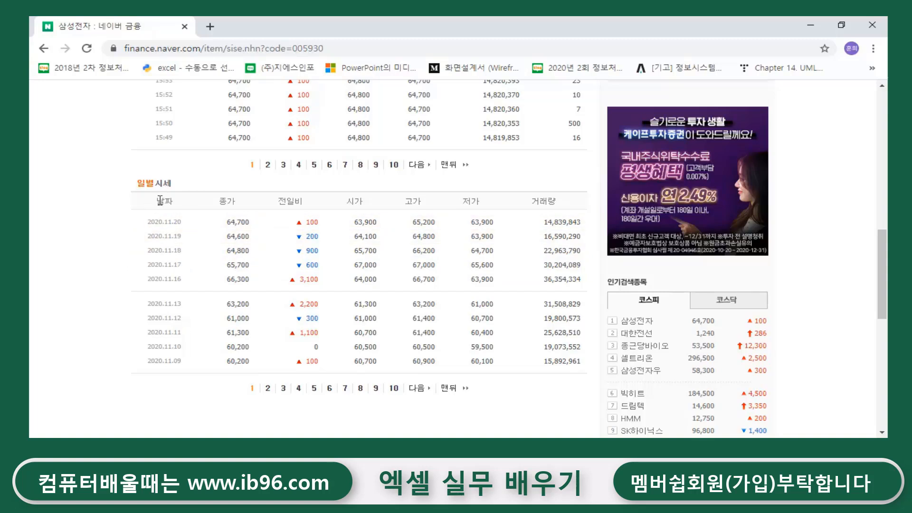
left_click_drag(156, 202, 583, 369)
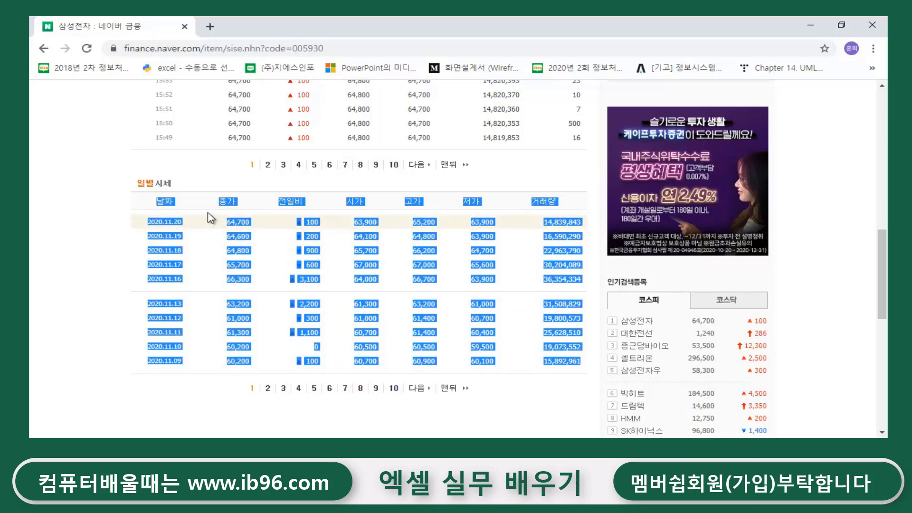
left_click(198, 230)
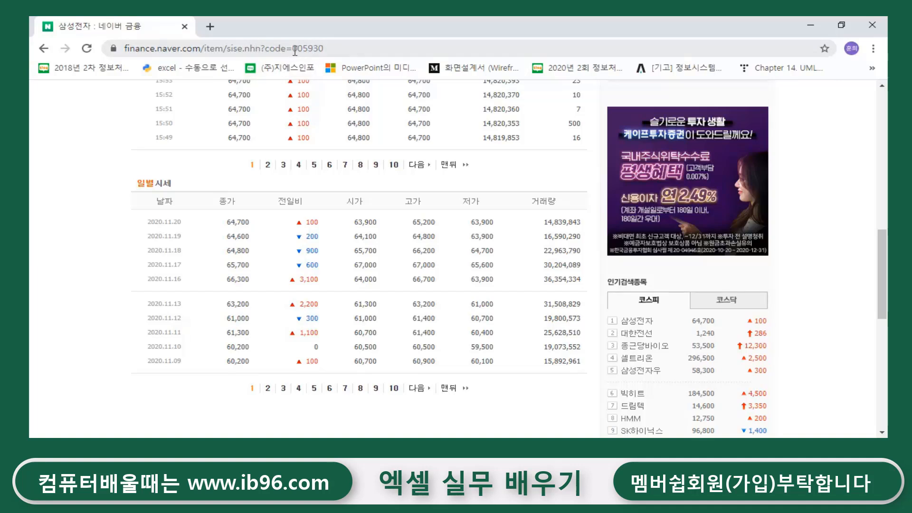
Step: Copy the full address of the 시세 page and load it in a new browser tab
left_click_drag(324, 48, 298, 48)
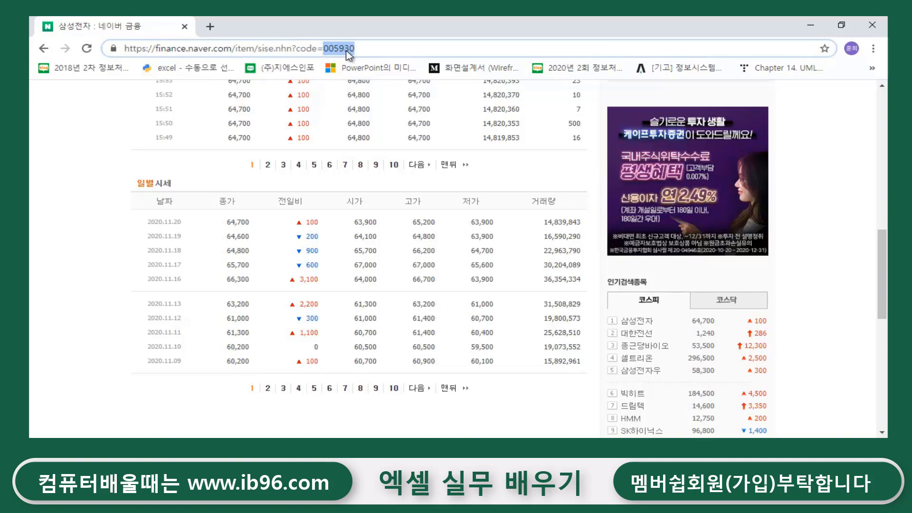
left_click_drag(362, 47, 84, 48)
key("ctrl+c")
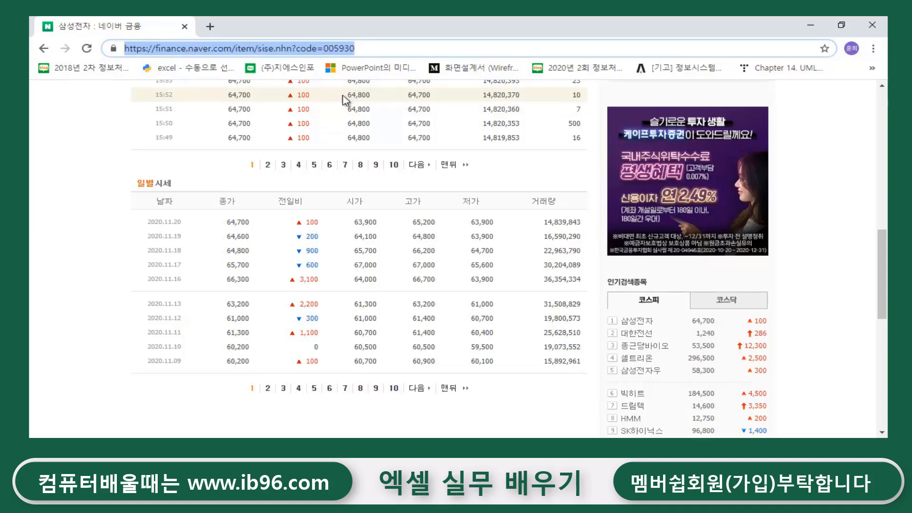
left_click(209, 26)
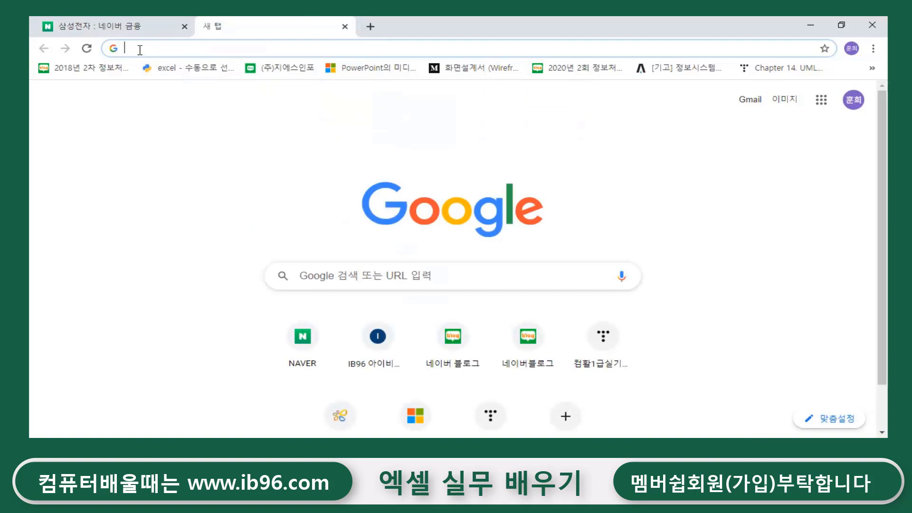
key("ctrl+v")
key("Return")
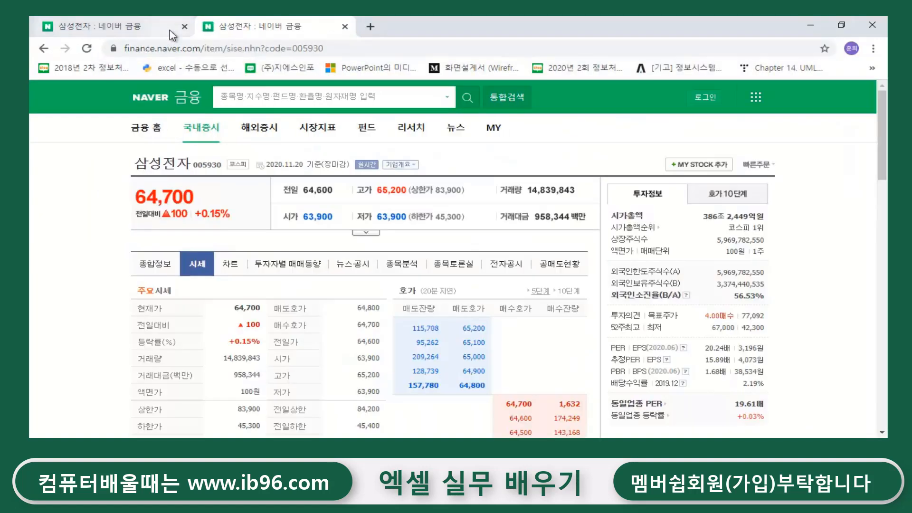
Step: Look over the page in the new tab from the stock summary down to the 일별 시세 table
scroll(285, 256, "down", 6)
scroll(326, 285, "down", 4)
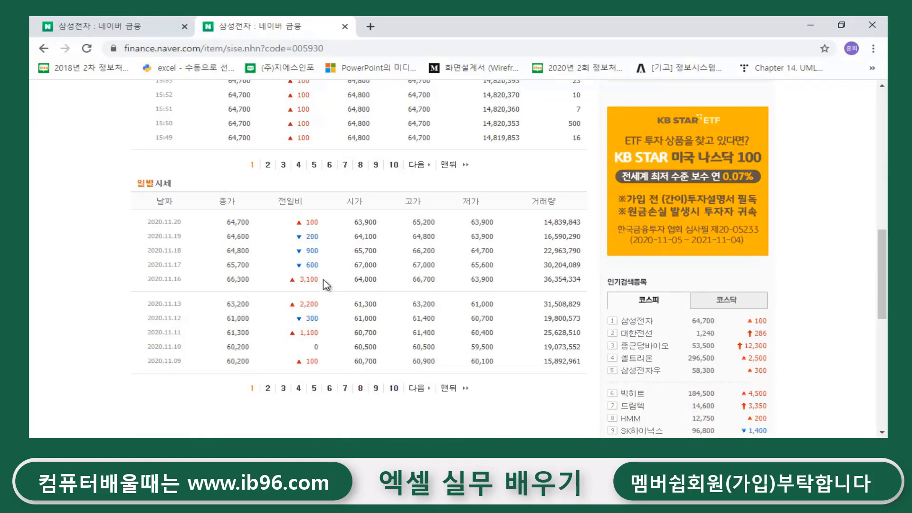
scroll(326, 285, "up", 10)
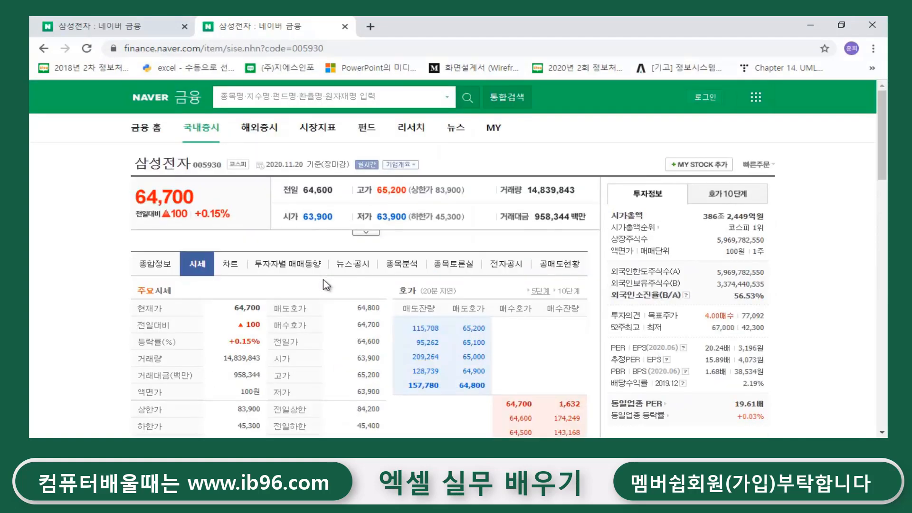
scroll(325, 285, "down", 6)
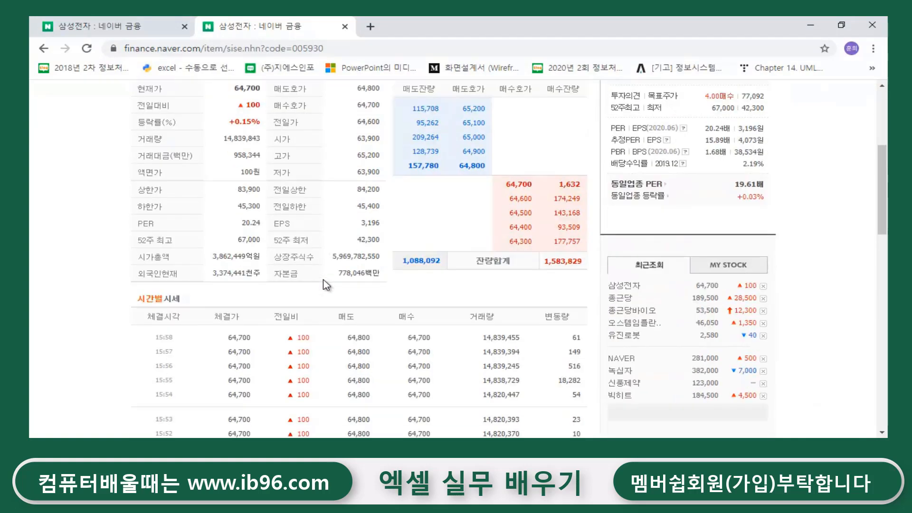
scroll(326, 285, "down", 6)
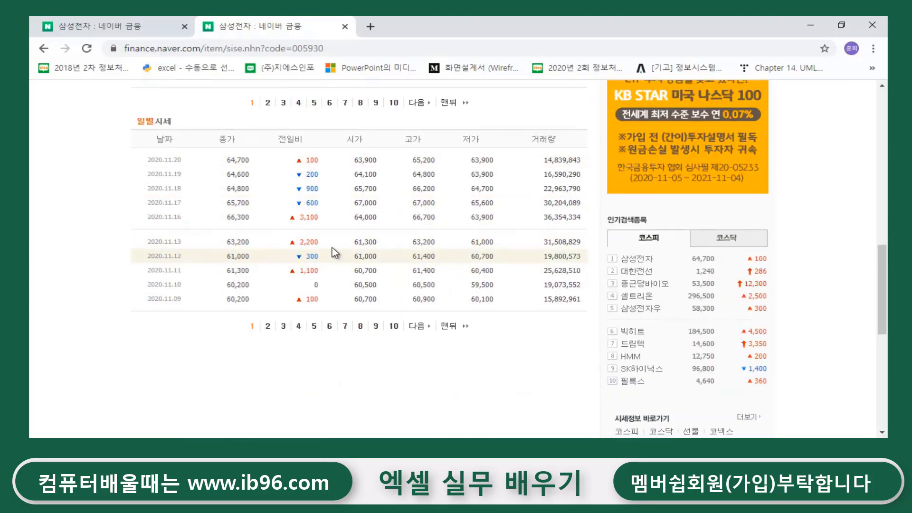
scroll(333, 251, "up", 6)
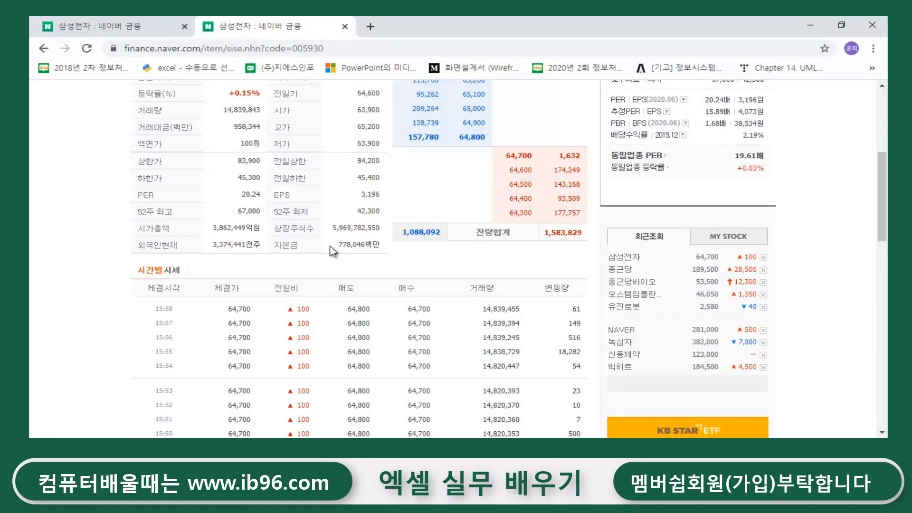
scroll(331, 251, "up", 5)
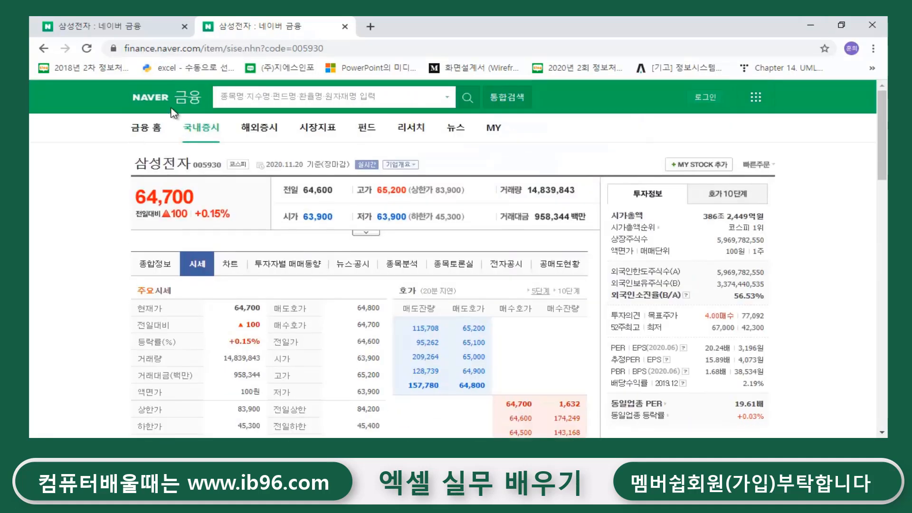
Step: Change "sise" to "sise_day" in the page address and load the standalone 일별 시세 table
left_click(243, 50)
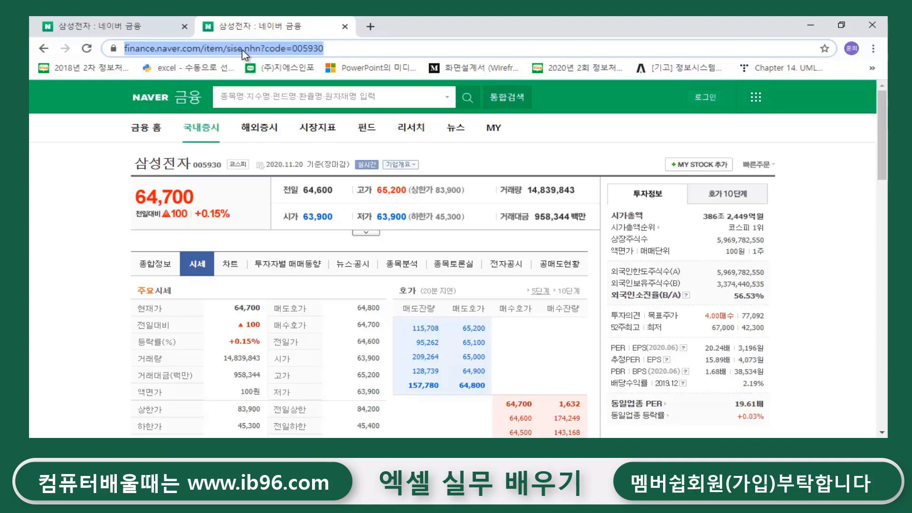
left_click(244, 50)
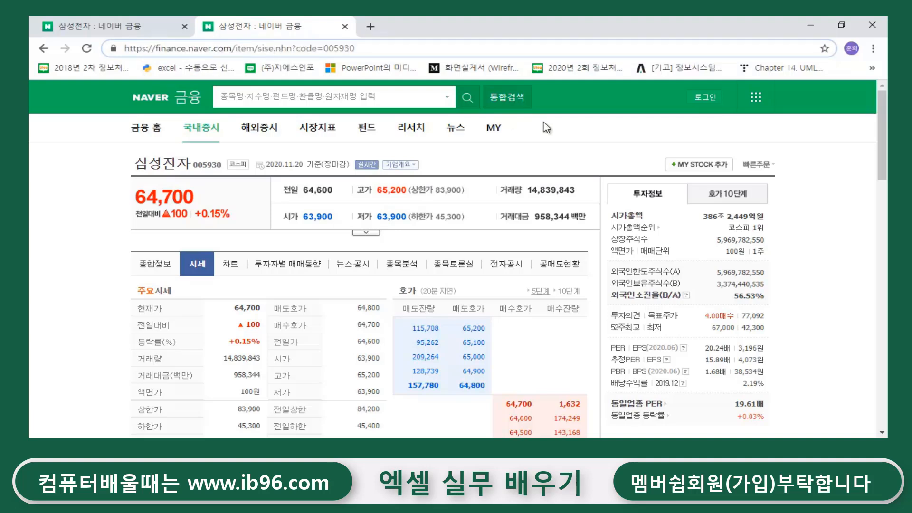
type("_day")
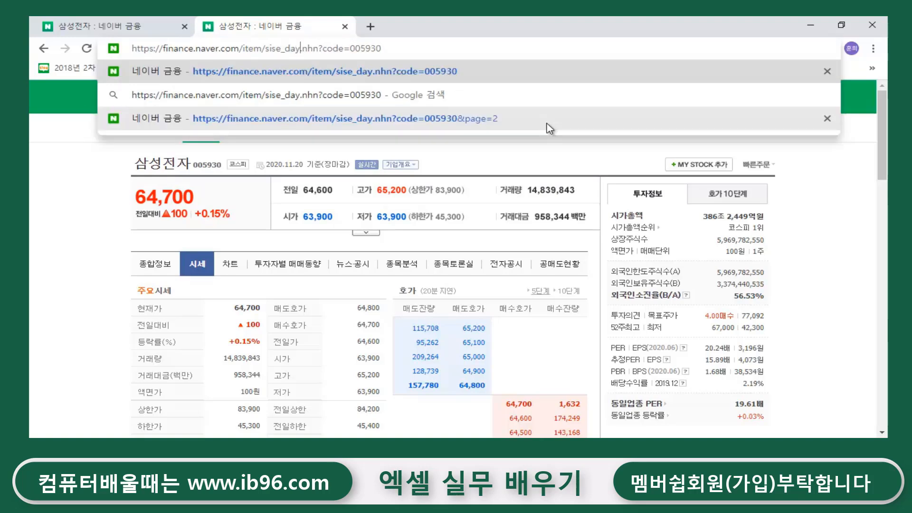
key("Return")
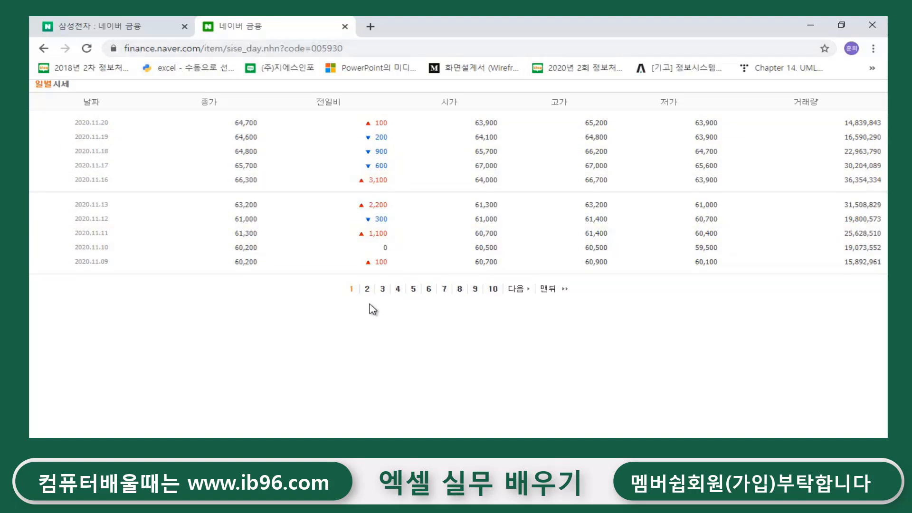
Step: View pages 2 and 3 of the daily price table, and return to page 1
left_click(367, 290)
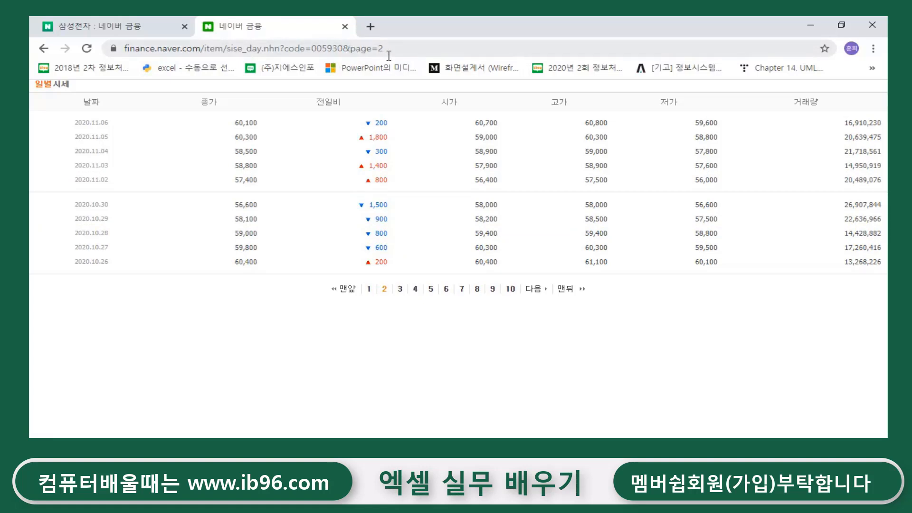
left_click(400, 289)
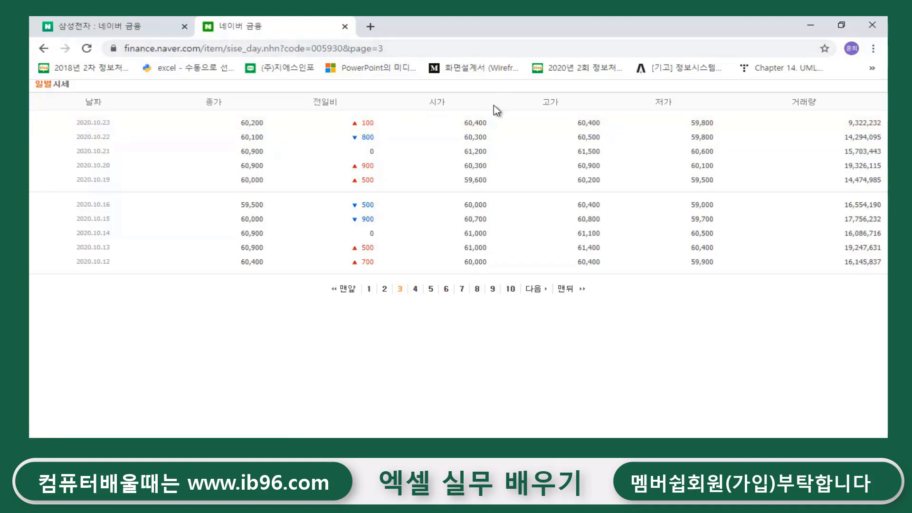
left_click(369, 290)
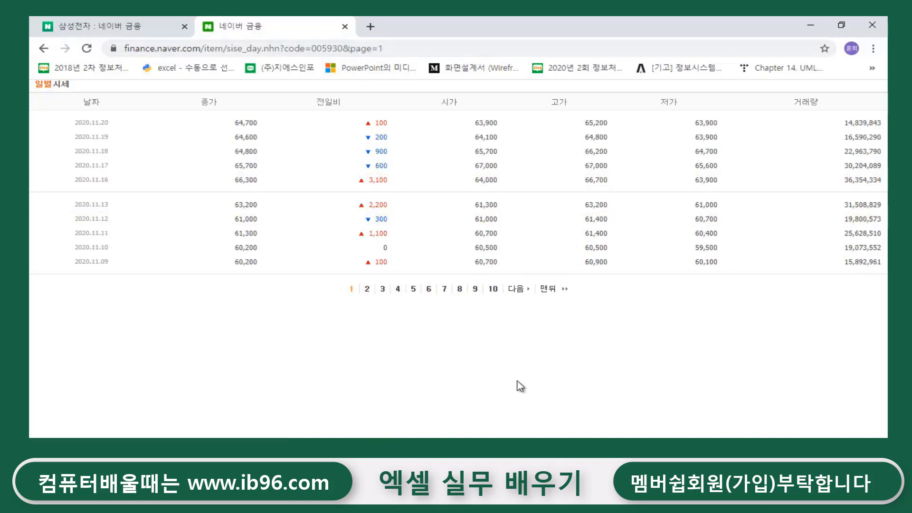
left_click(392, 49)
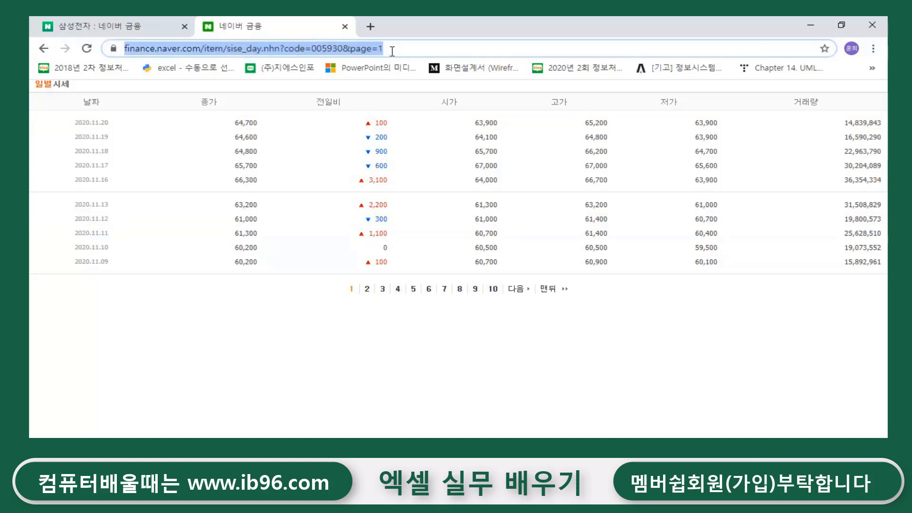
key("BackSpace")
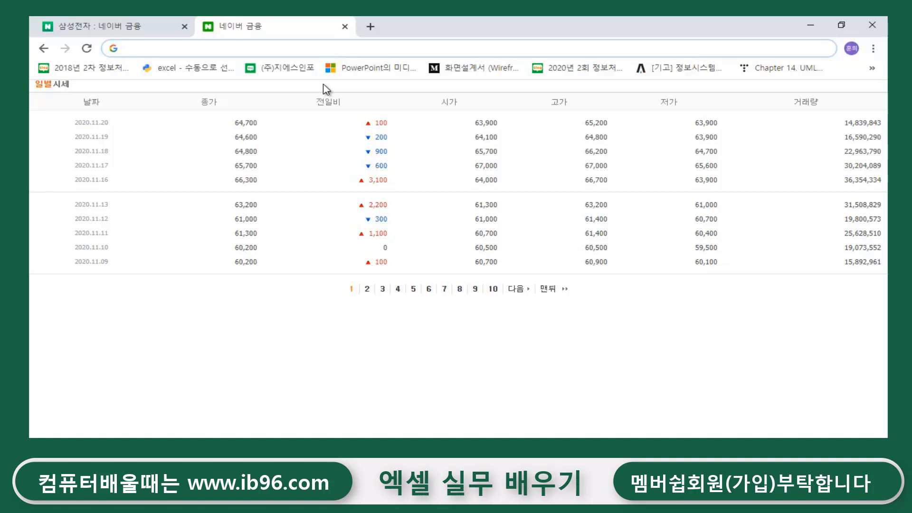
key("ctrl+z")
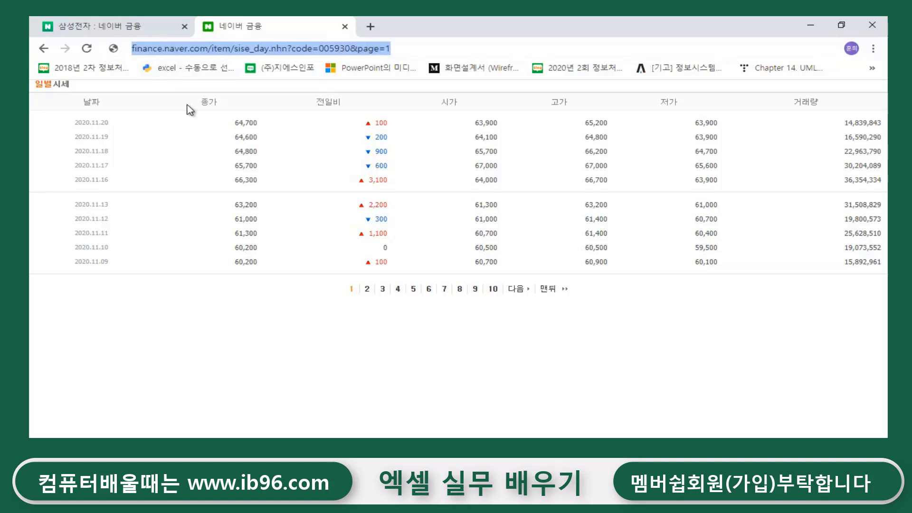
Step: Remove the "&page=1" parameter from the address and reload the daily price table
left_click(392, 49)
key("BackSpace")
key("BackSpace")
key("BackSpace")
key("BackSpace")
key("BackSpace")
key("BackSpace")
key("BackSpace")
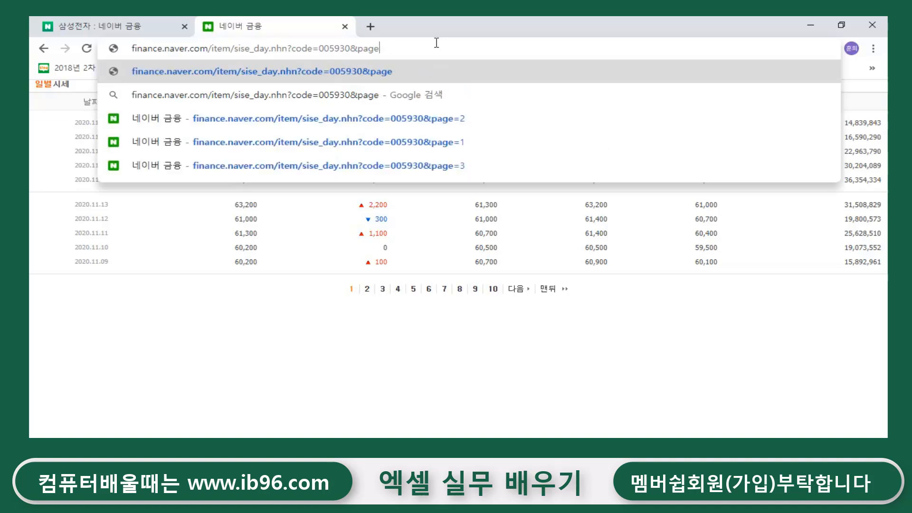
key("Return")
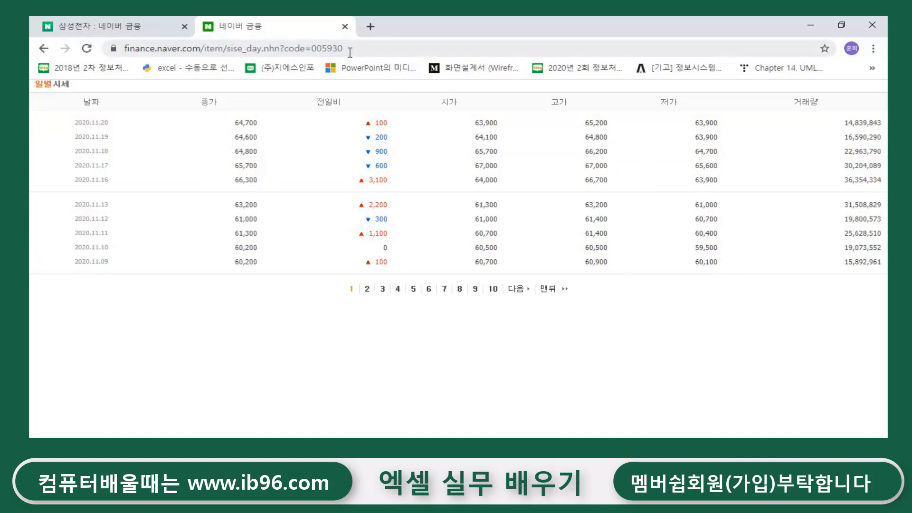
Step: Copy the daily price page's address, paste it on its own line in Notepad, and minimize Notepad
left_click_drag(351, 48, 106, 50)
key("ctrl+c")
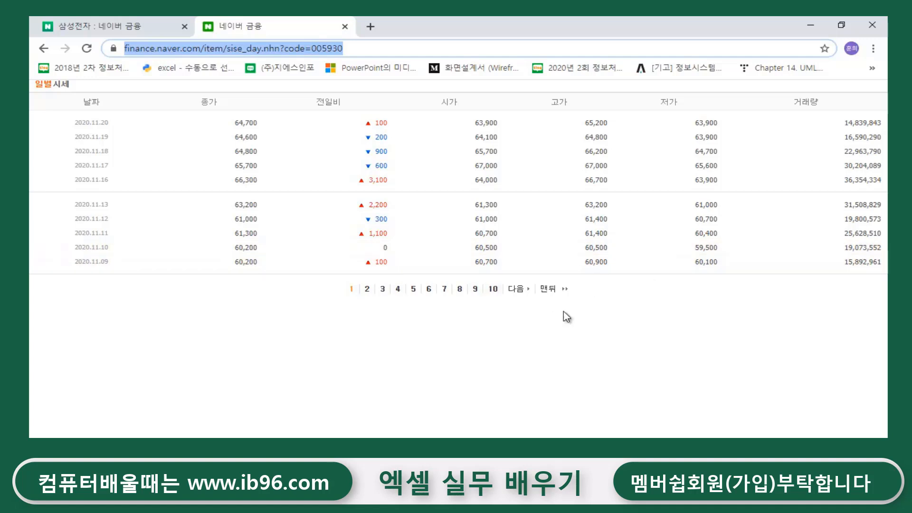
left_click(747, 485)
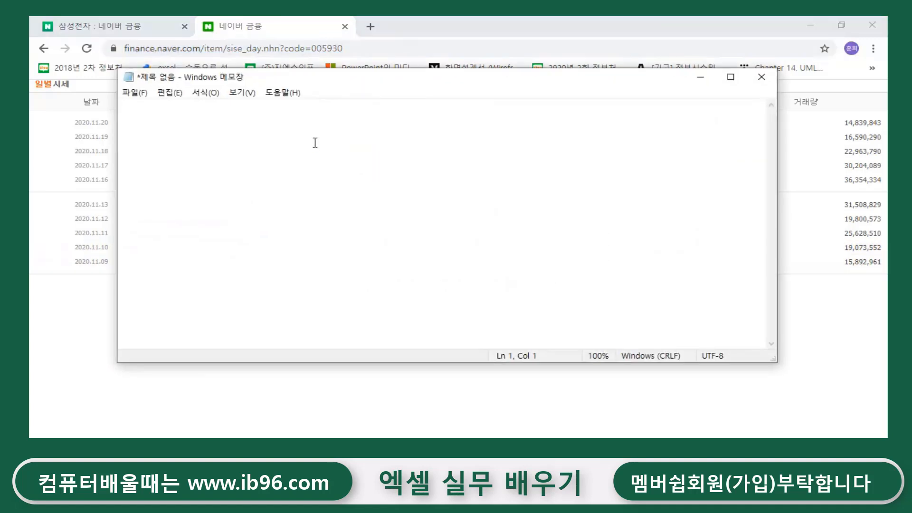
key("ctrl+v")
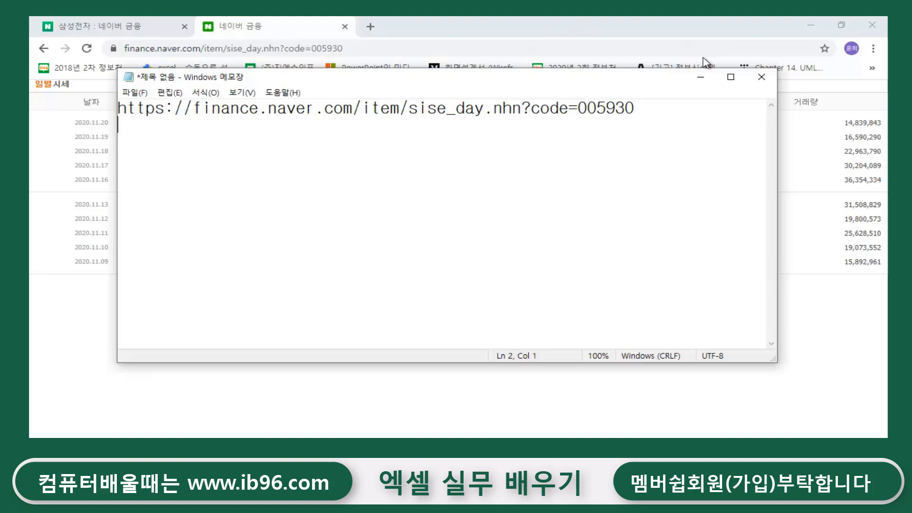
left_click(700, 77)
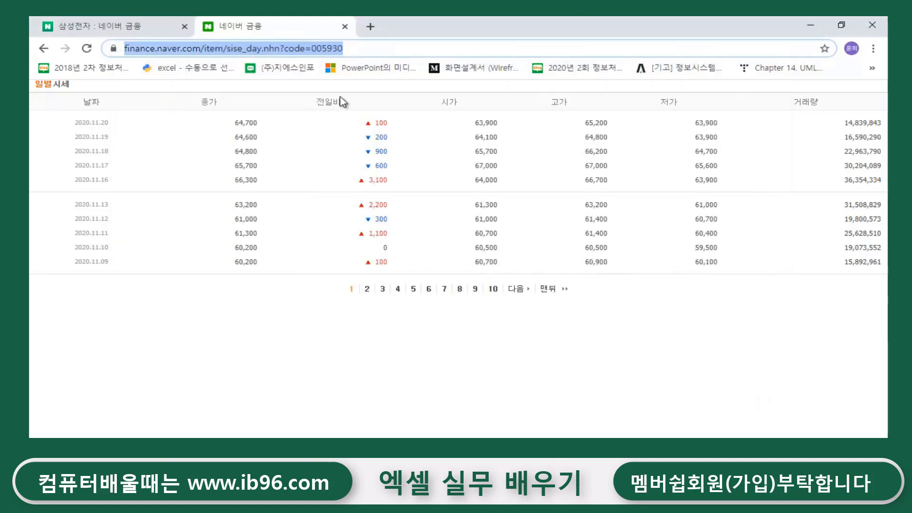
Step: Open page 2 of the daily price table and paste its address on the second line in Notepad
left_click(367, 291)
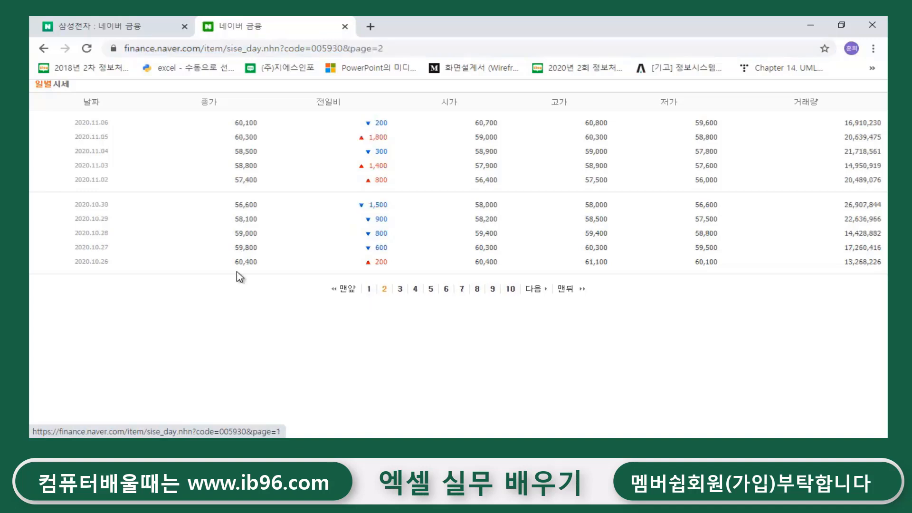
left_click_drag(393, 48, 75, 50)
key("ctrl+c")
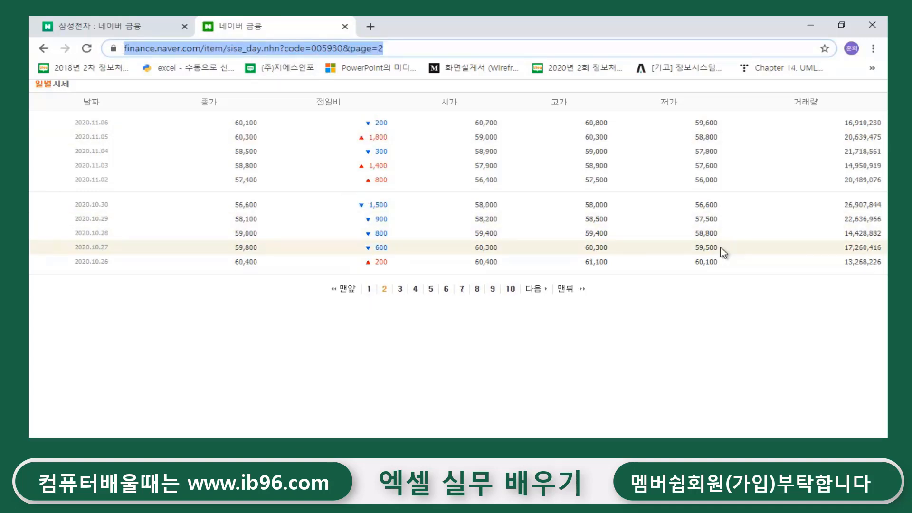
key("alt+Tab")
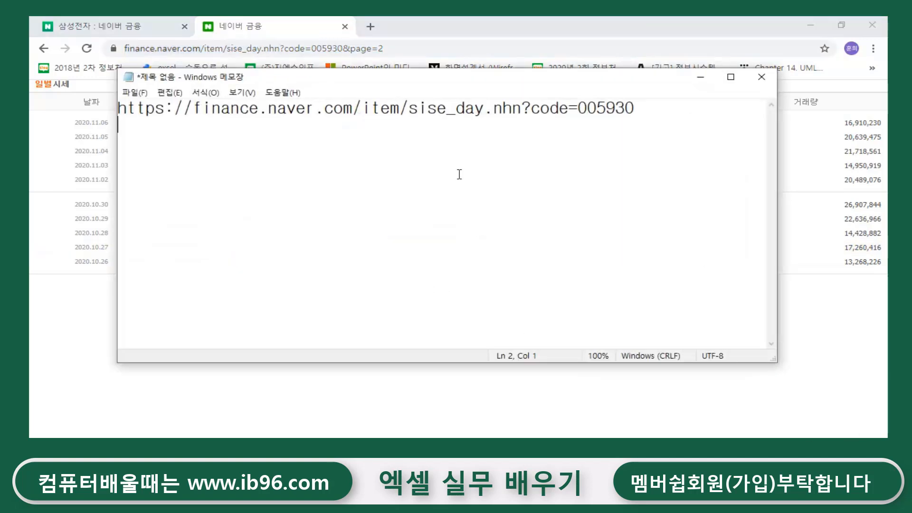
key("ctrl+v")
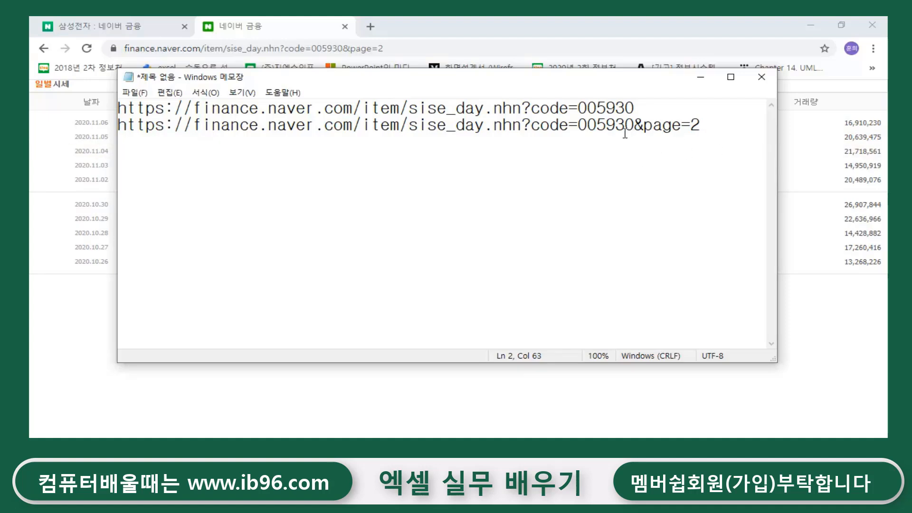
Step: Duplicate the page 2 address on a third line, change it to "&page=3", and minimize Notepad
left_click_drag(710, 122, 31, 132)
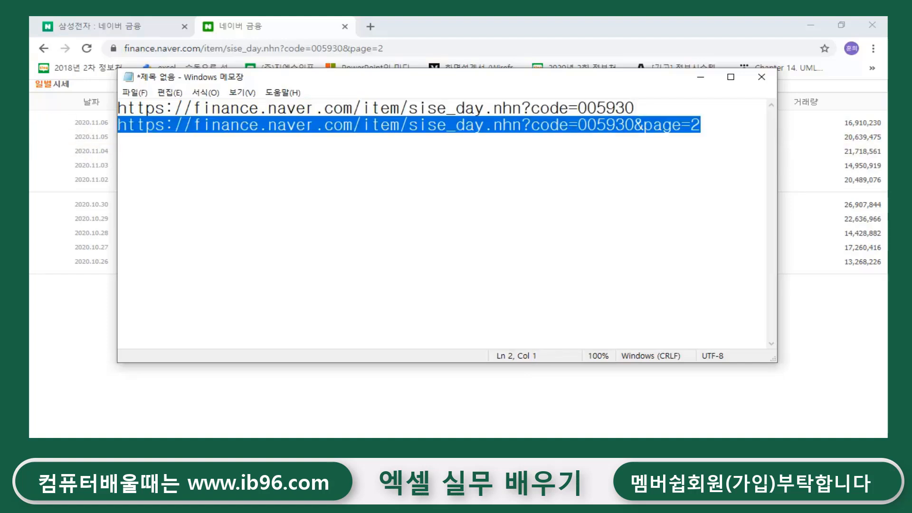
key("End")
key("Return")
key("ctrl+v")
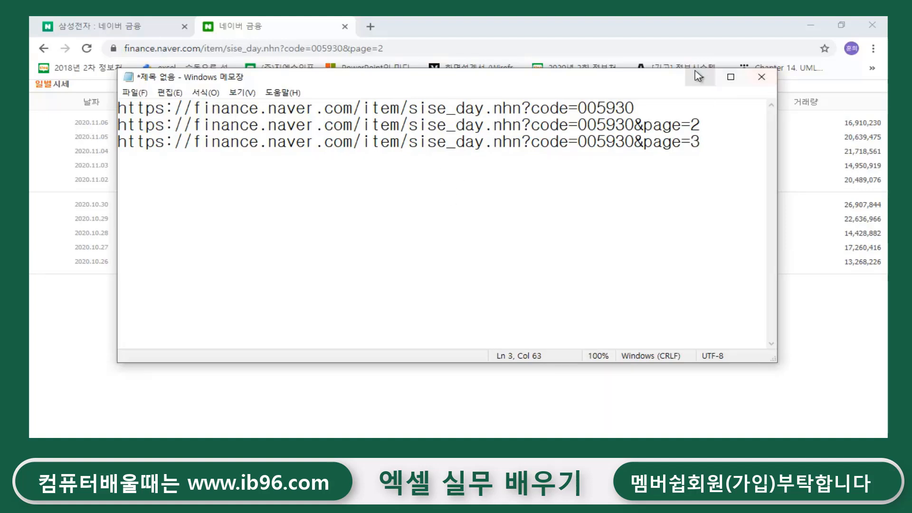
left_click(701, 85)
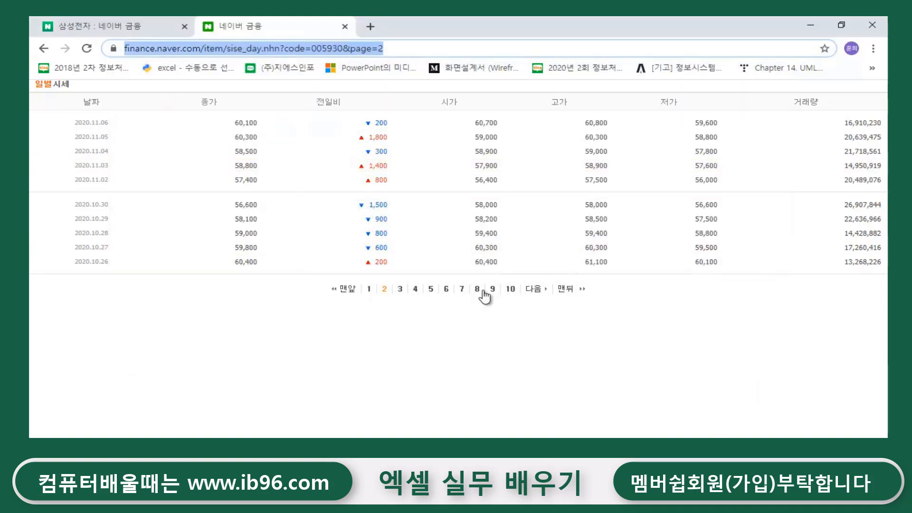
Step: View pages 1, 4 and 5 of the daily price table and compare their addresses with those saved in Notepad
left_click(407, 348)
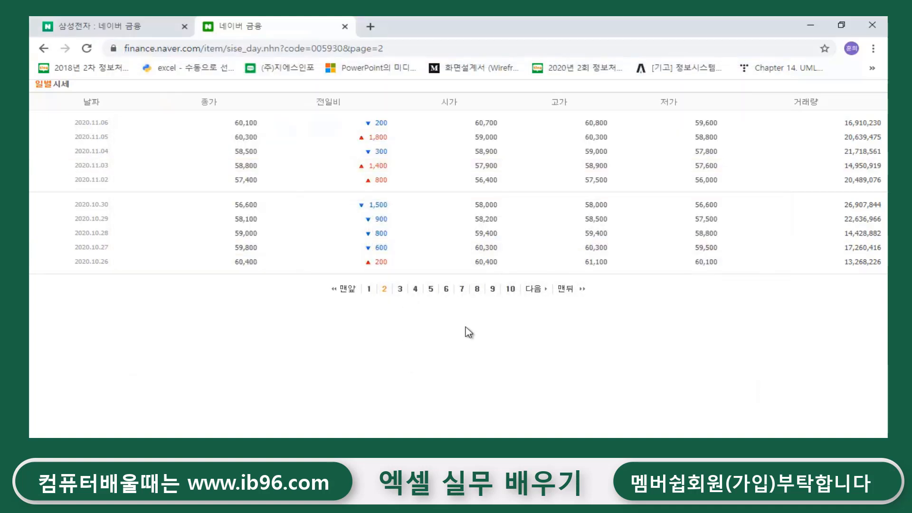
left_click(370, 289)
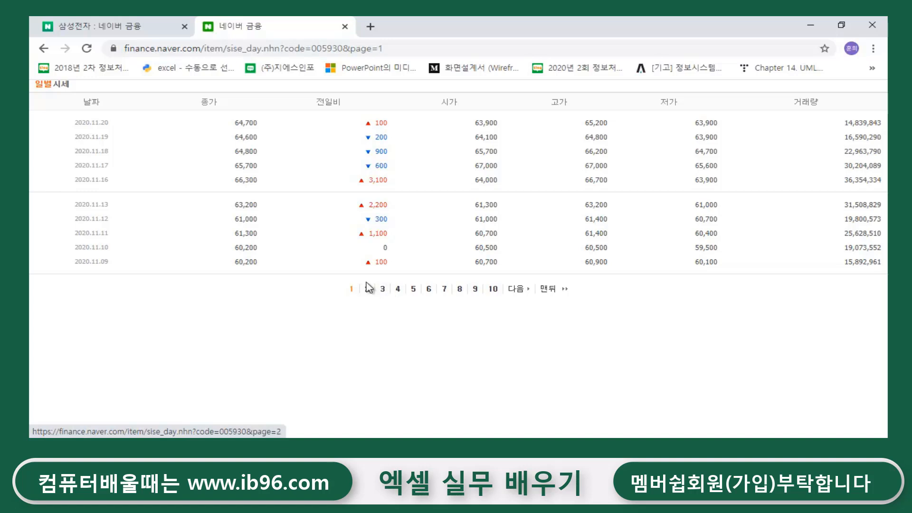
left_click(398, 289)
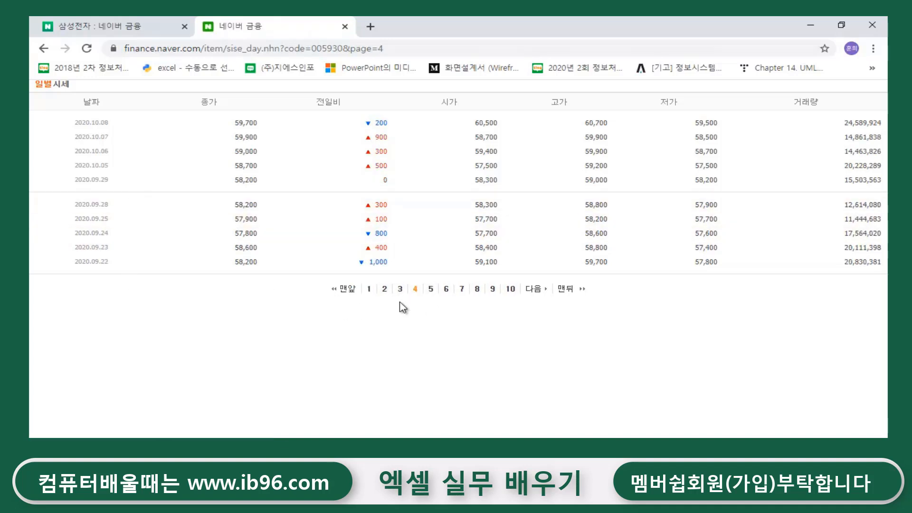
left_click(430, 289)
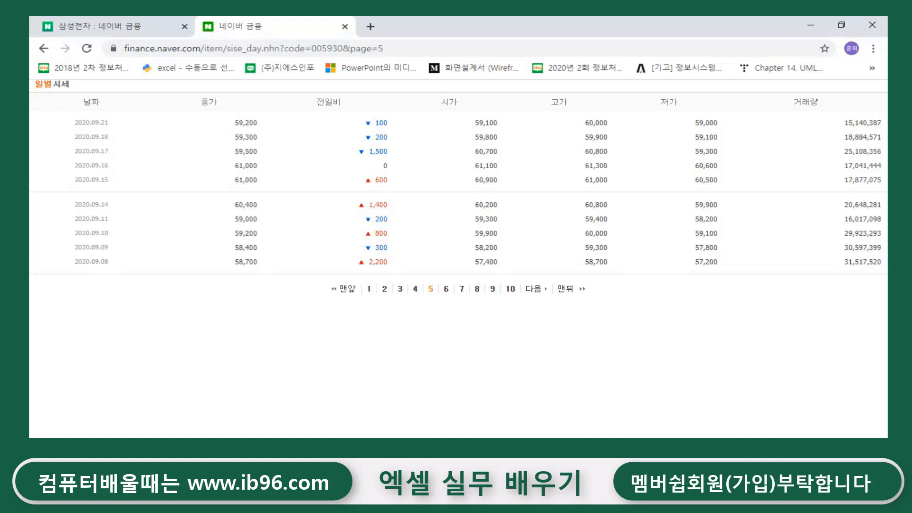
key("alt+Tab")
left_click_drag(720, 142, 130, 152)
left_click(221, 219)
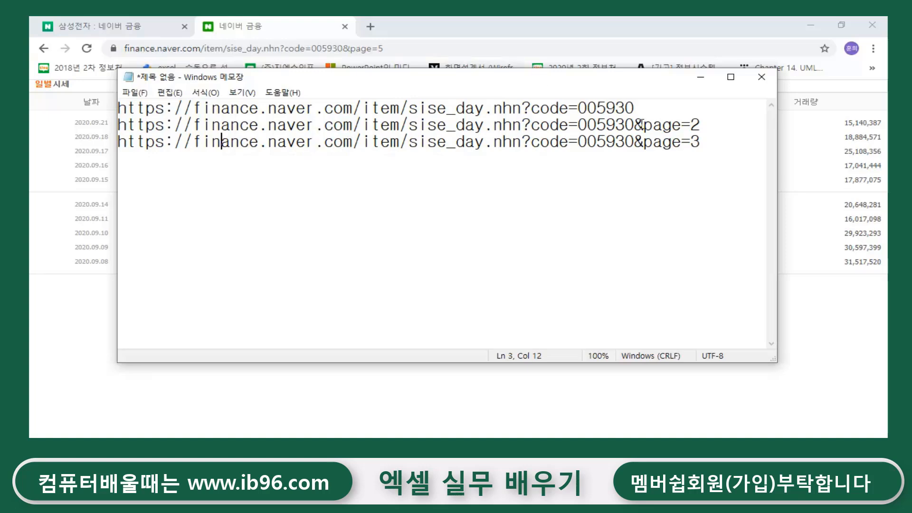
left_click(700, 77)
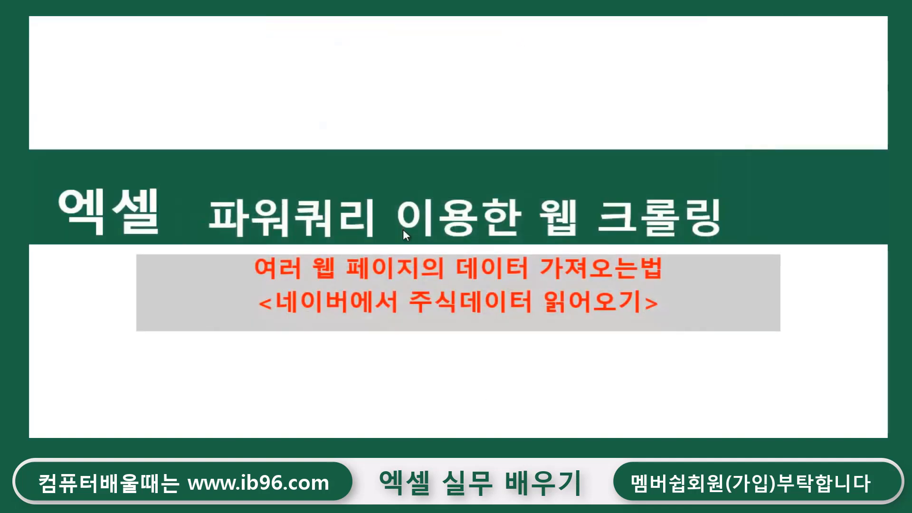
Step: Leave the presentation slide for Excel and create a new blank workbook
right_click(403, 229)
mouse_move(463, 281)
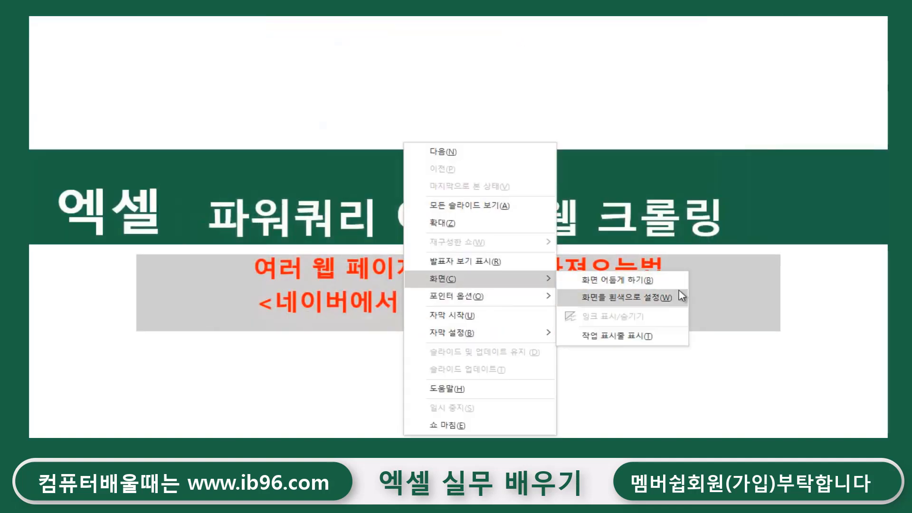
left_click(630, 336)
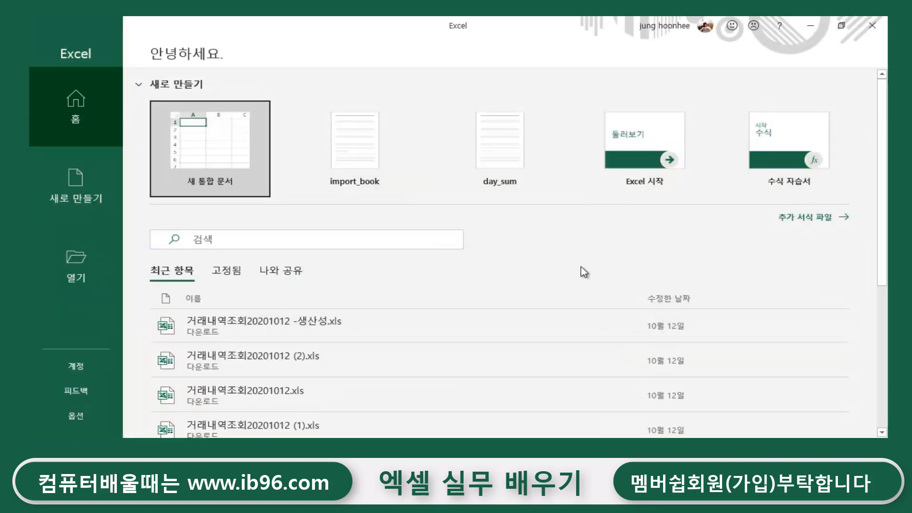
left_click(209, 151)
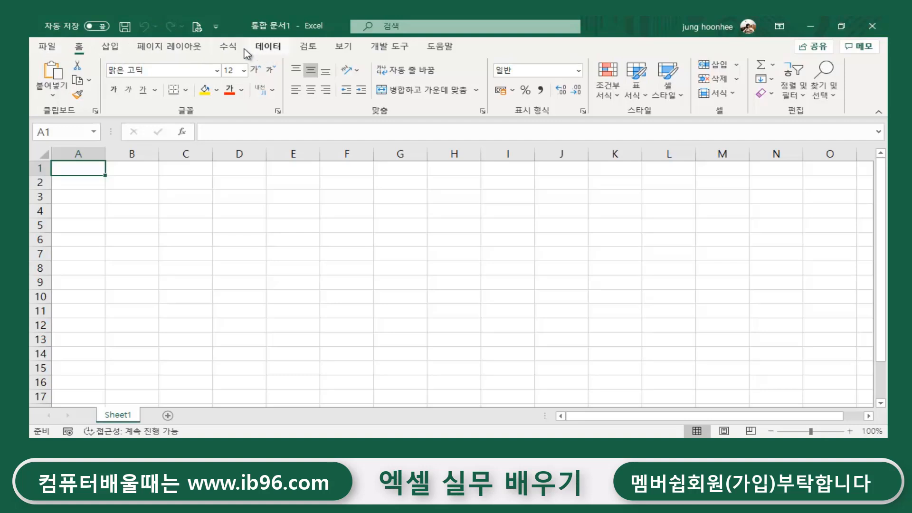
Step: Start importing data from the web as another source
left_click(269, 48)
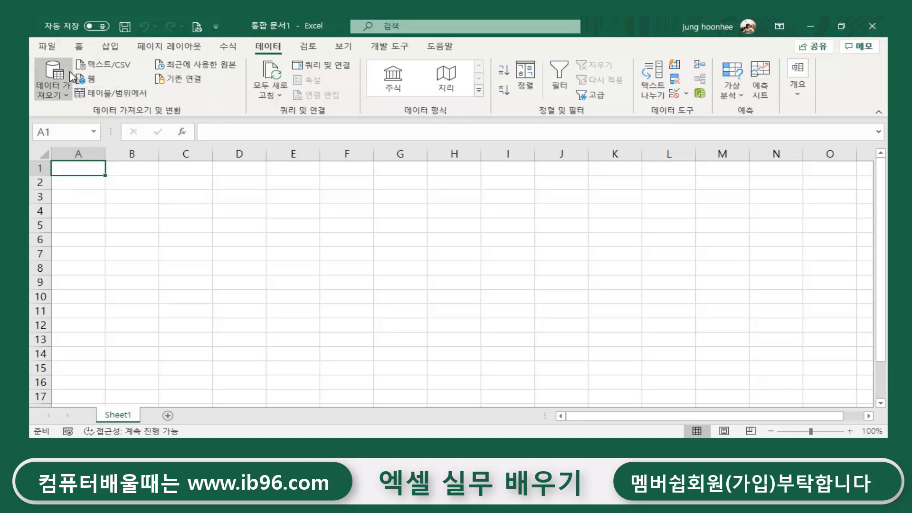
left_click(69, 99)
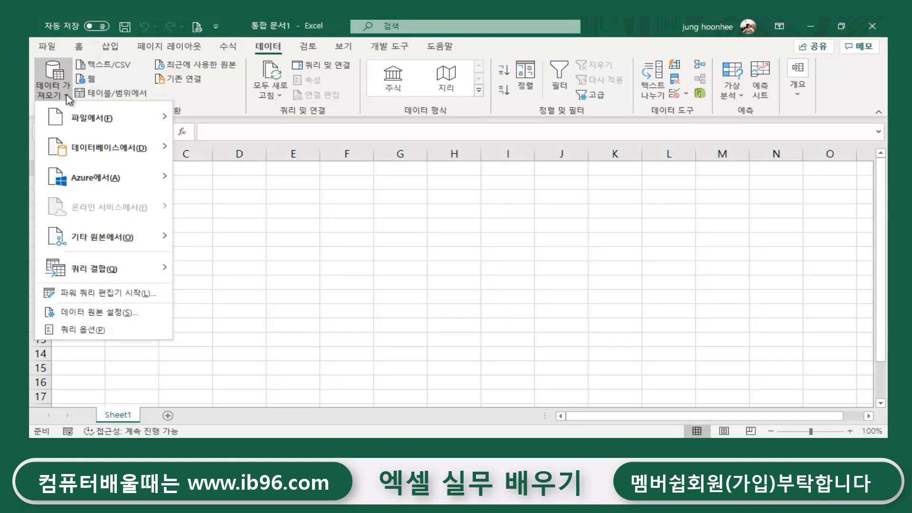
mouse_move(103, 246)
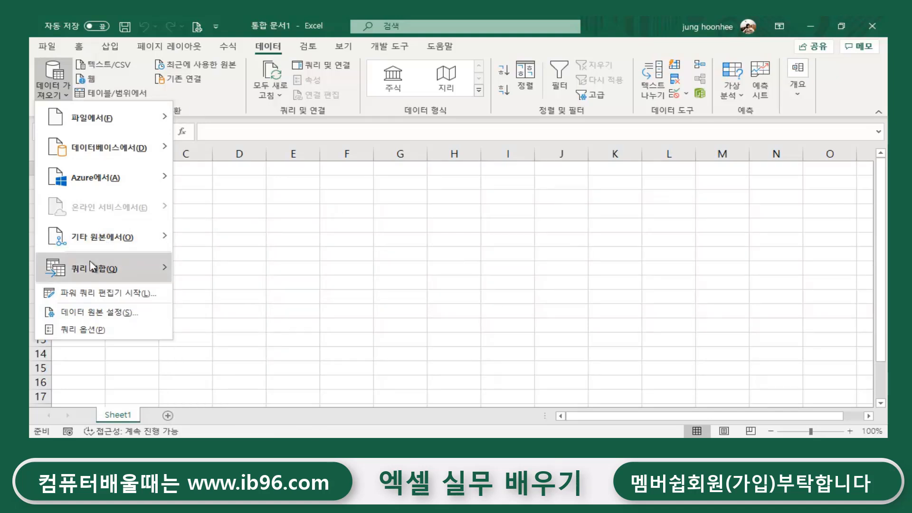
left_click(197, 268)
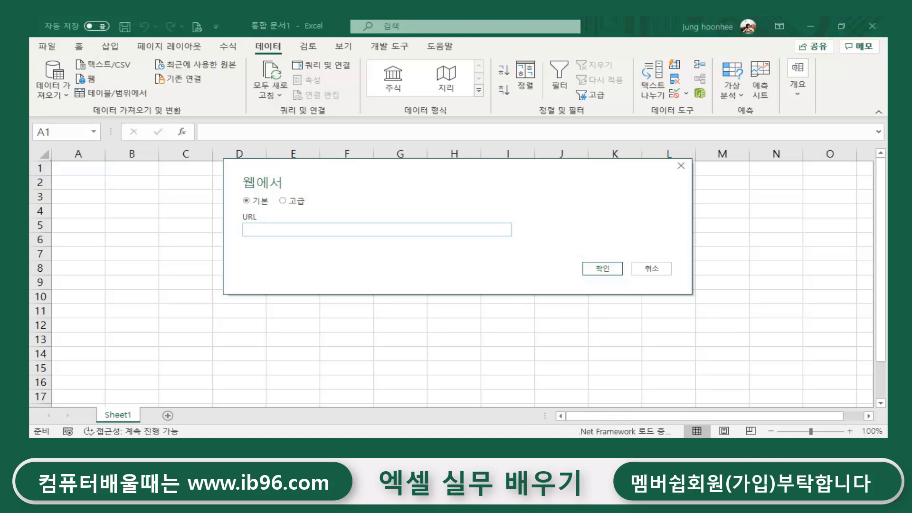
Step: Copy the first address, ending in "code=005930", from Notepad into the web source URL and connect to it
key("alt+Tab")
left_click_drag(639, 111, 117, 108)
key("ctrl+c")
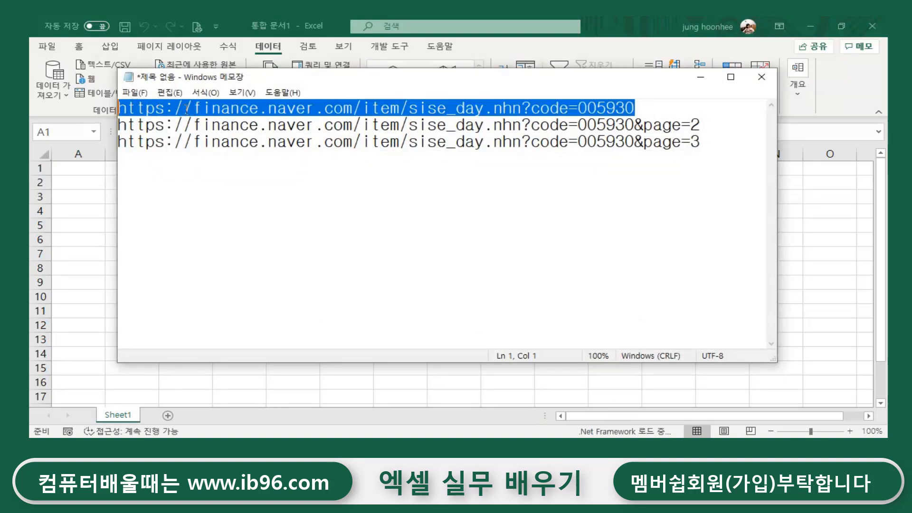
left_click(701, 78)
right_click(308, 230)
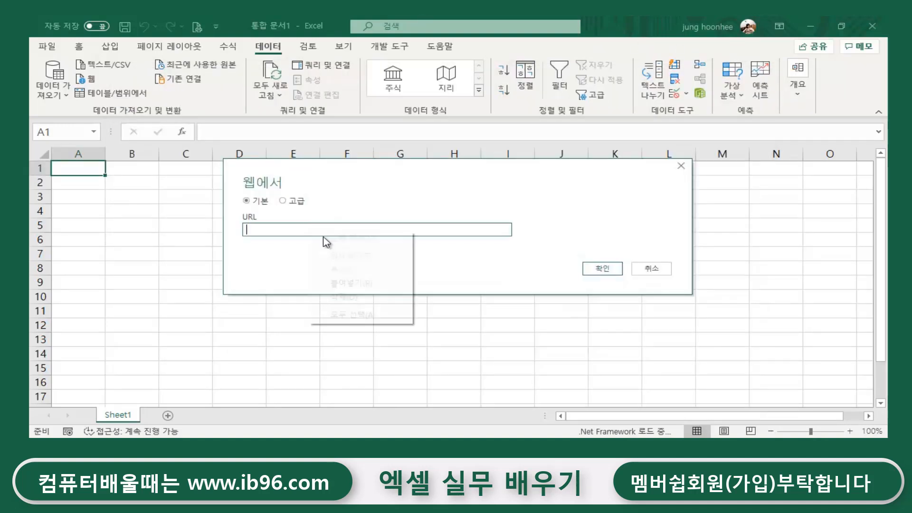
left_click(351, 284)
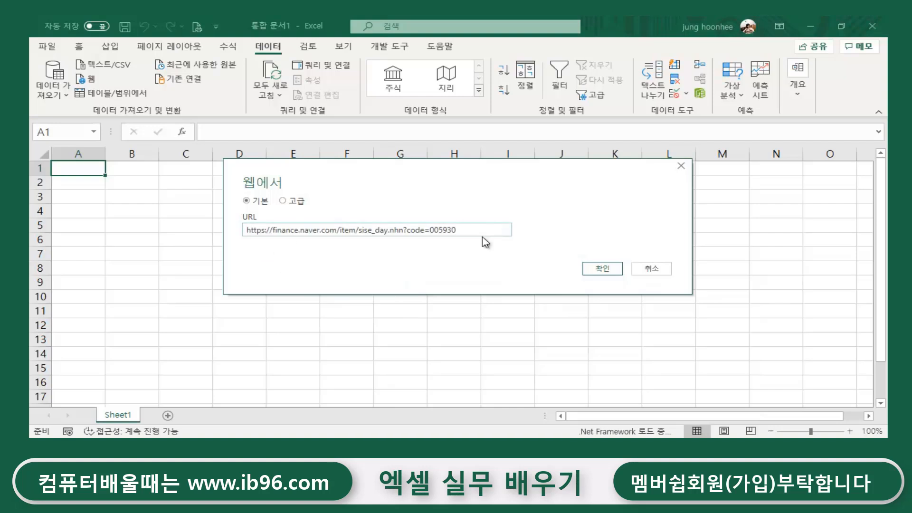
left_click(607, 271)
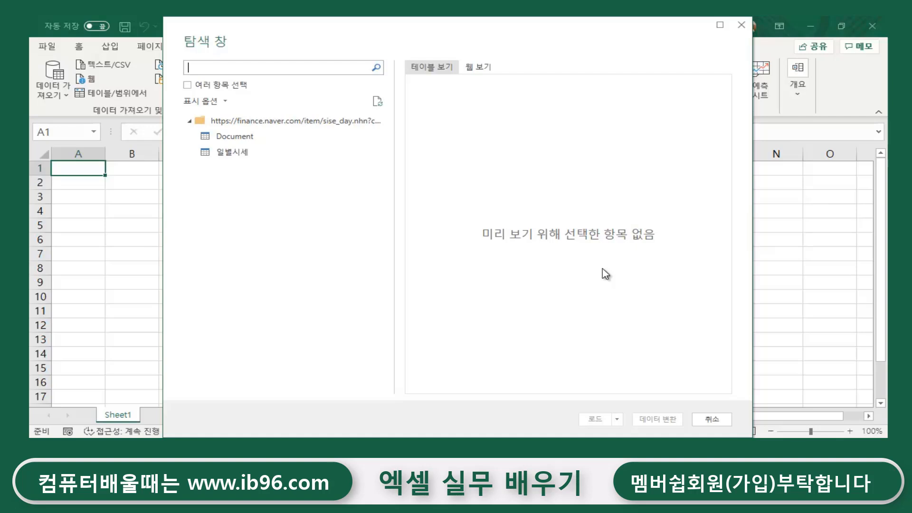
Step: Open the 일별시세 table for transformation in Power Query and review the saved page addresses in Notepad
left_click(222, 156)
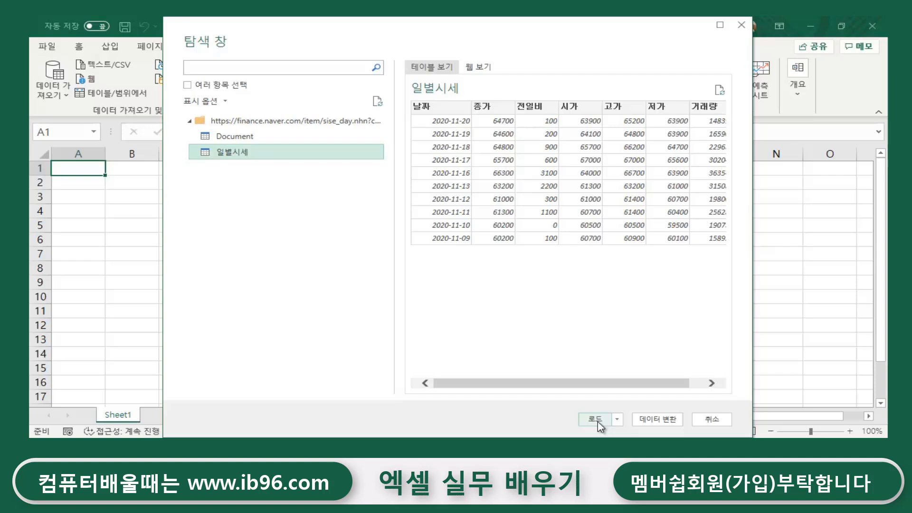
left_click(660, 419)
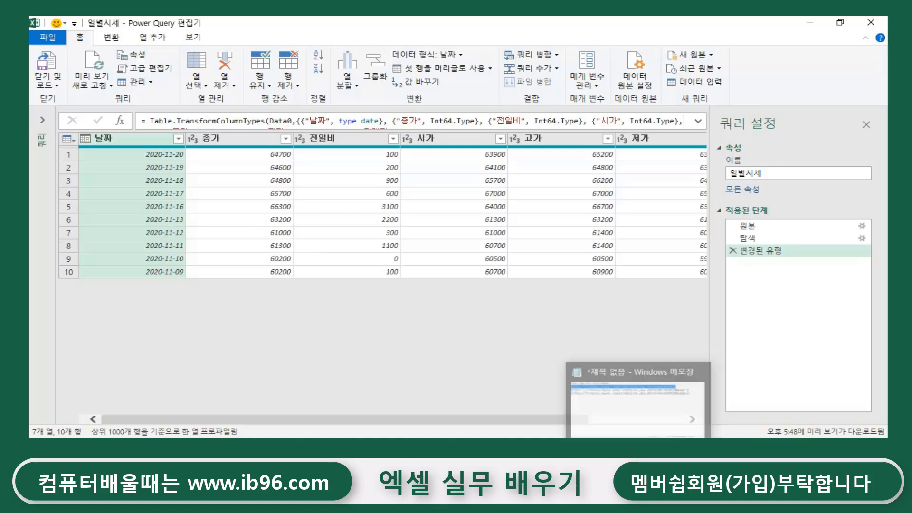
left_click(639, 399)
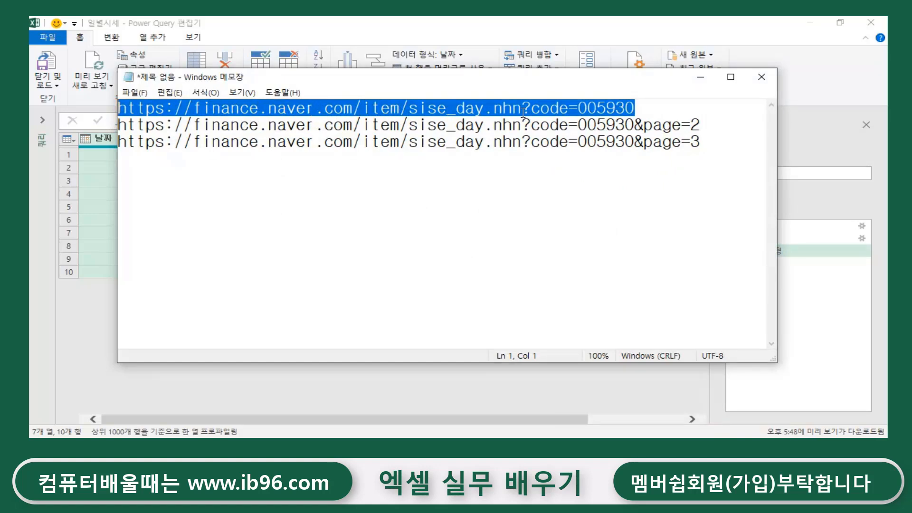
left_click(700, 78)
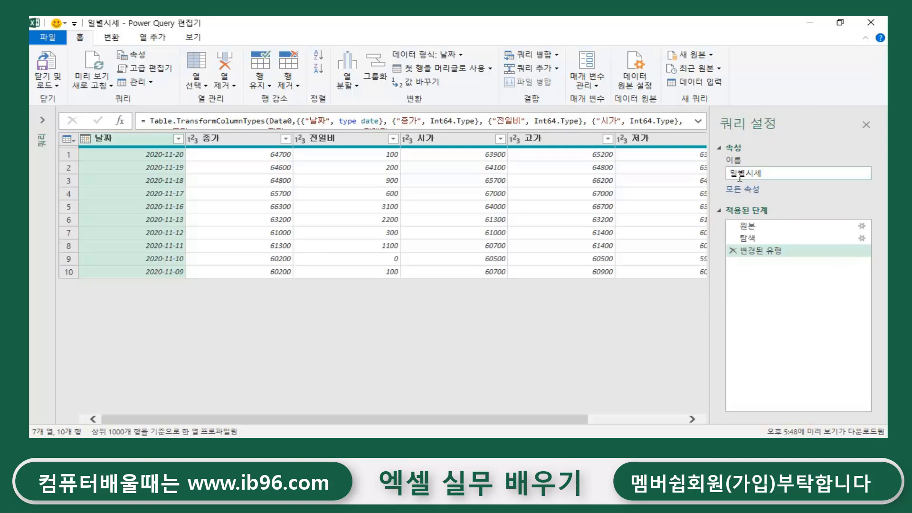
Step: Rename the query as MyStockSise
left_click(773, 173)
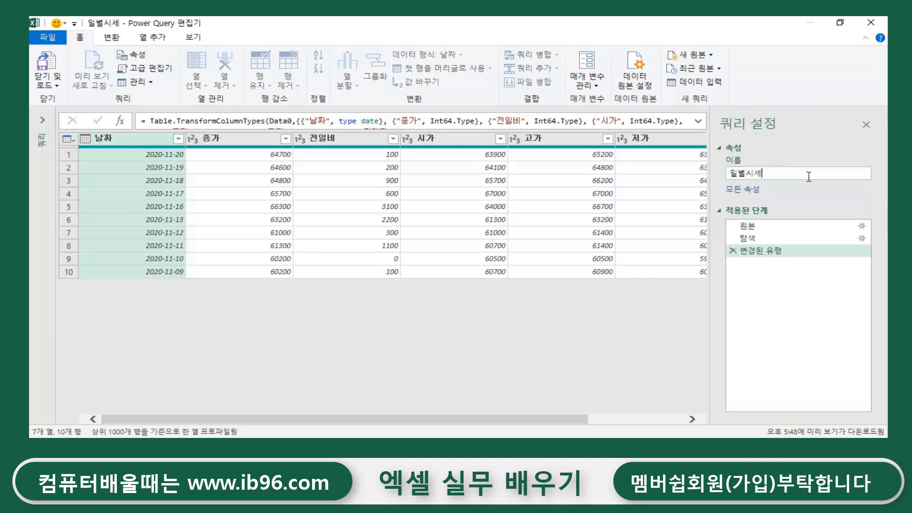
key("BackSpace")
key("BackSpace")
key("BackSpace")
key("BackSpace")
type("M")
type("y")
type("Da")
type("te")
type("i")
key("BackSpace")
key("BackSpace")
key("BackSpace")
key("BackSpace")
key("BackSpace")
type("StockSise")
key("Return")
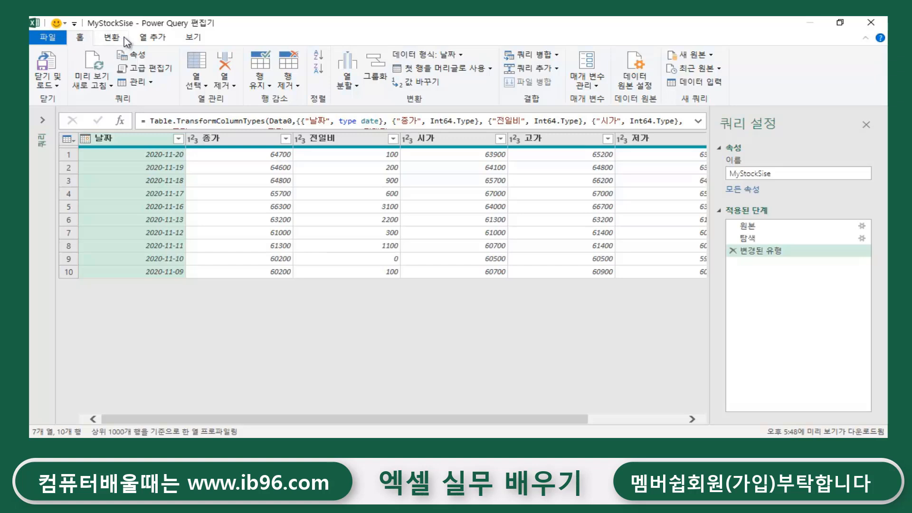
Step: Open the MyStockSise query's code in the Advanced Editor and move the editor window off the data preview
left_click(196, 41)
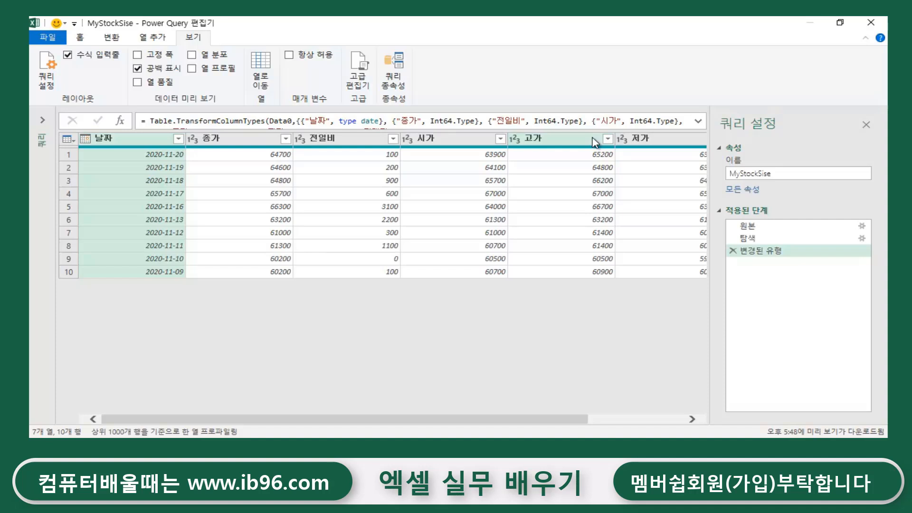
left_click(359, 73)
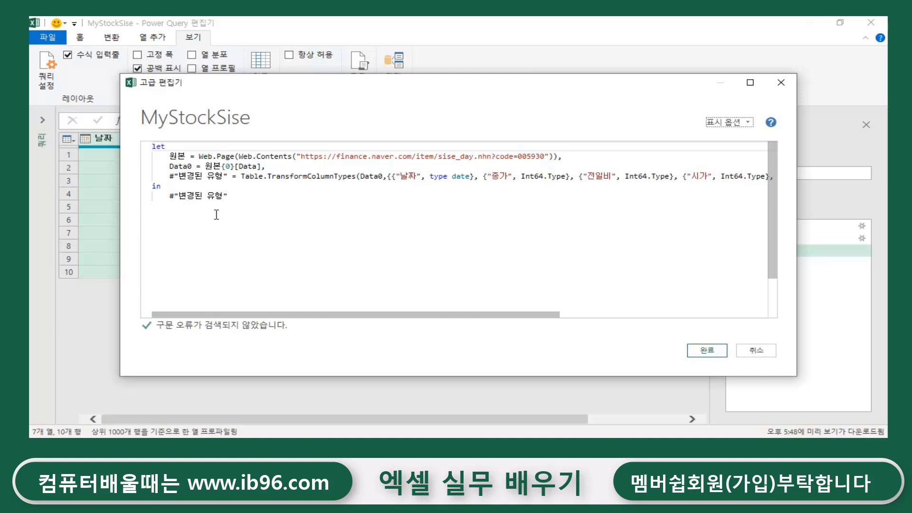
left_click(277, 199)
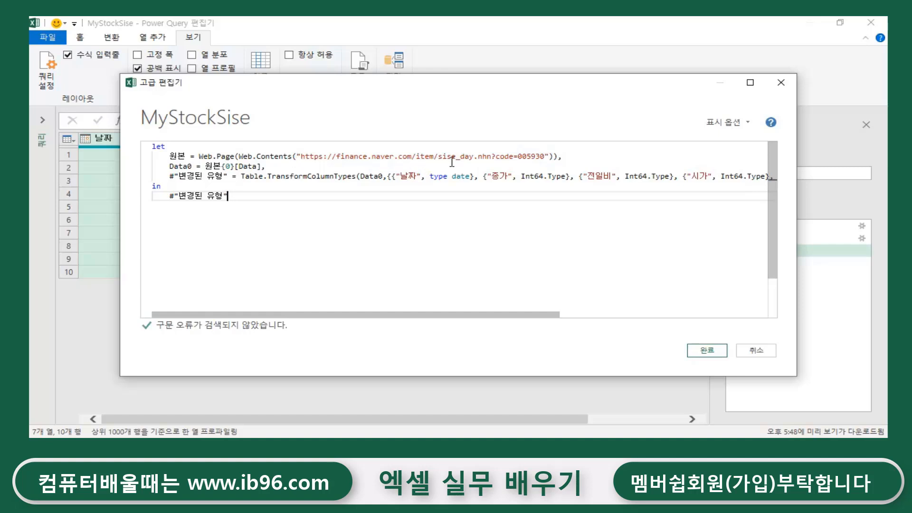
left_click_drag(446, 90, 616, 230)
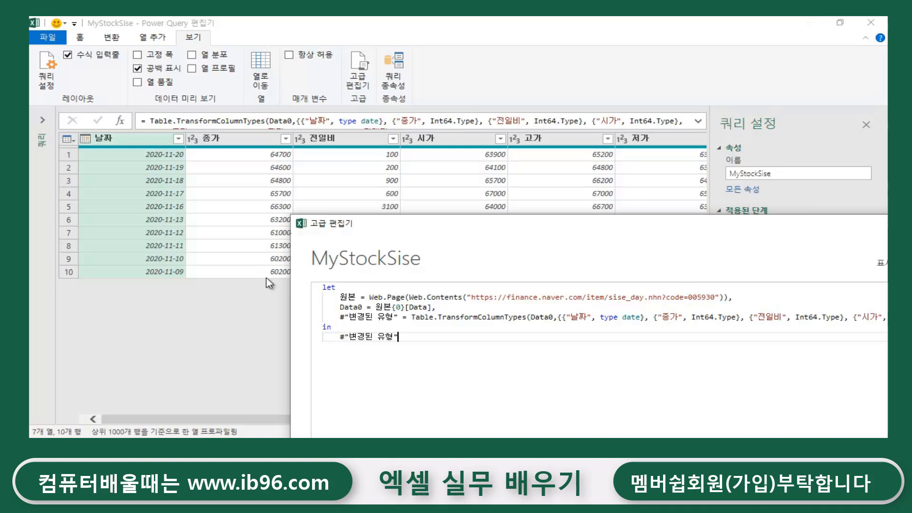
Step: Insert two blank lines above the existing let statement in the query code
left_click(322, 287)
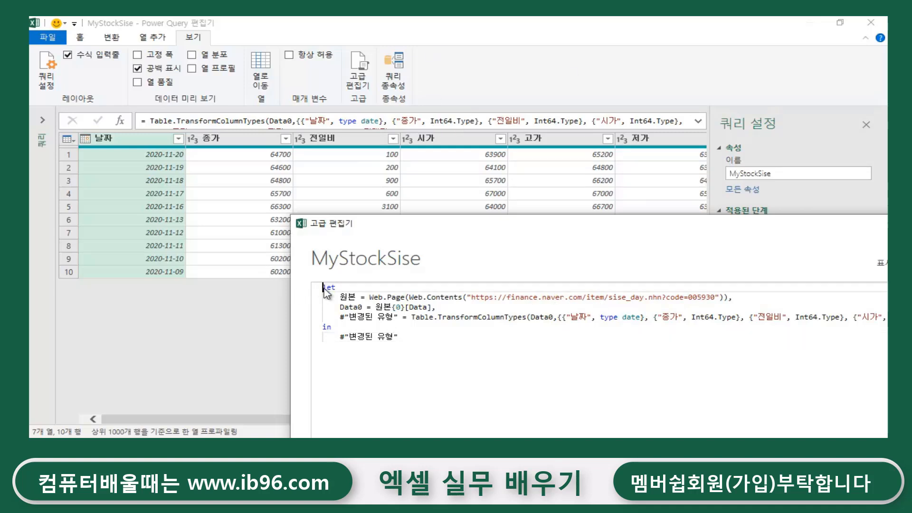
key("Return")
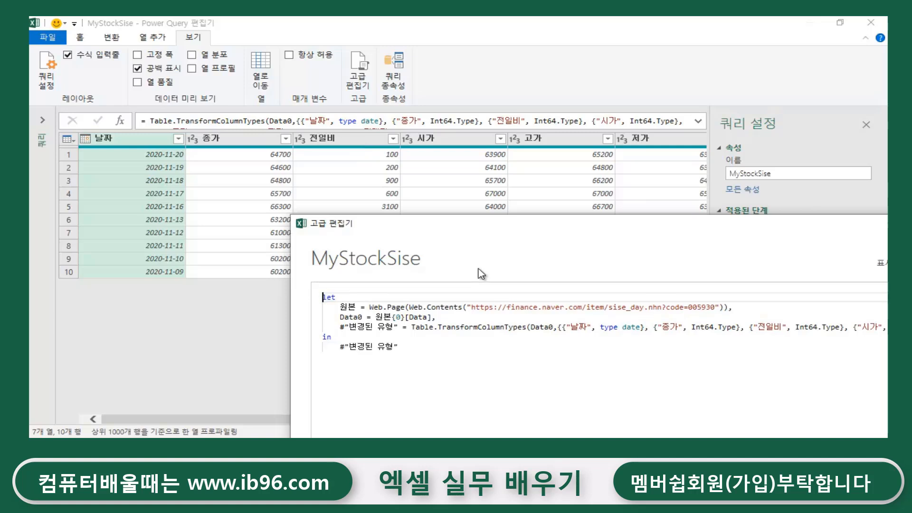
key("Return")
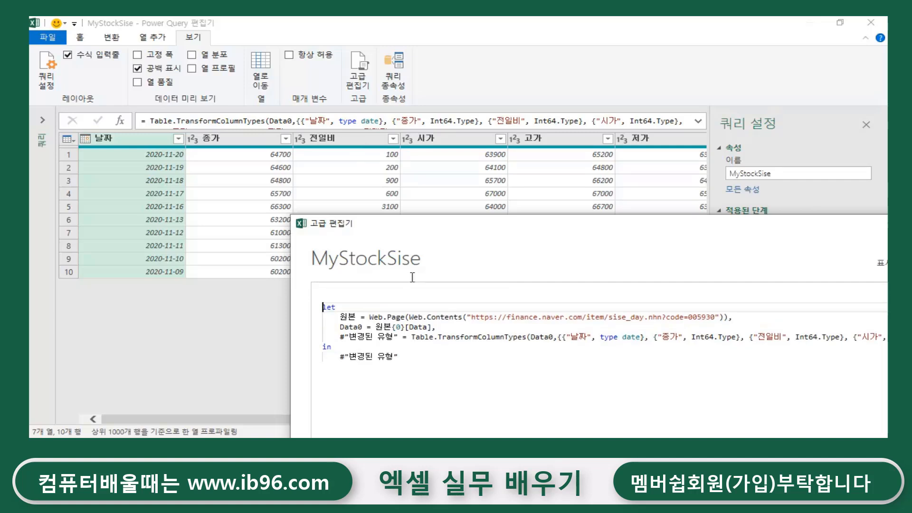
left_click(330, 288)
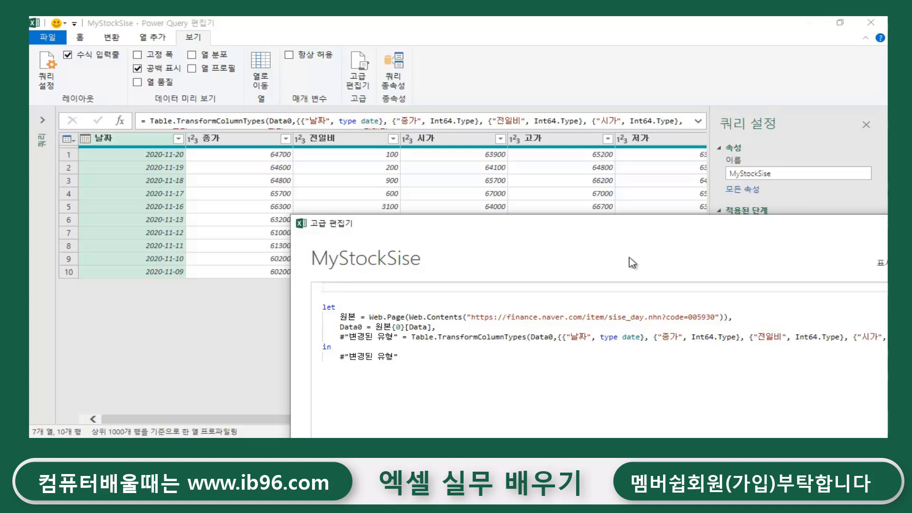
Step: Enter the function header "let GetMyStock=(URL) =>" on the first line, above the existing let block
type("let")
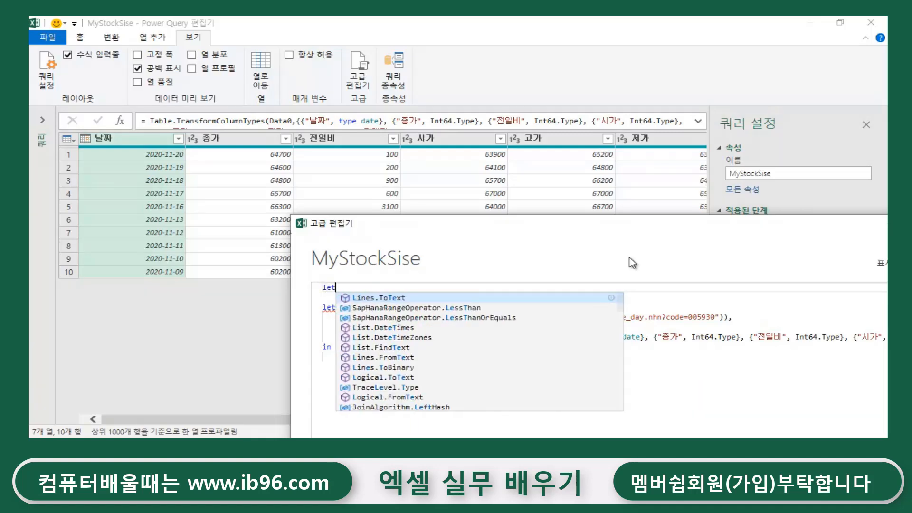
key("Escape")
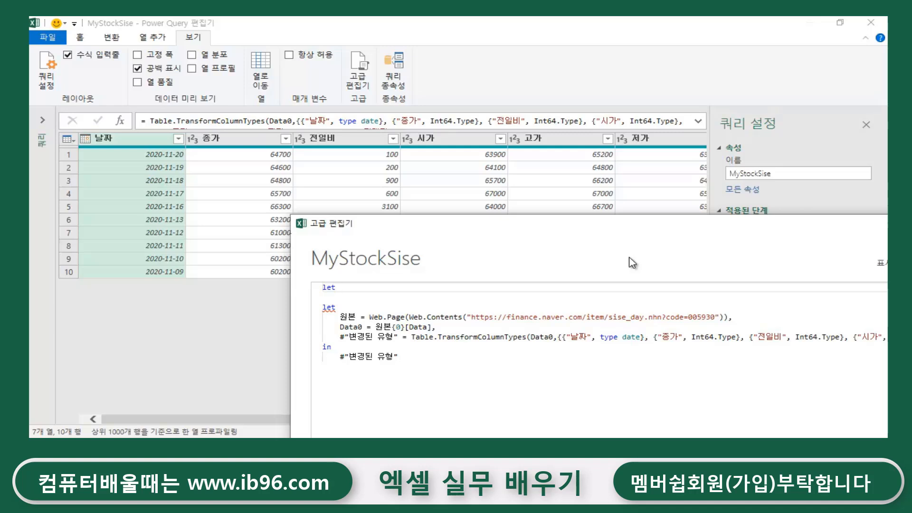
type("Get")
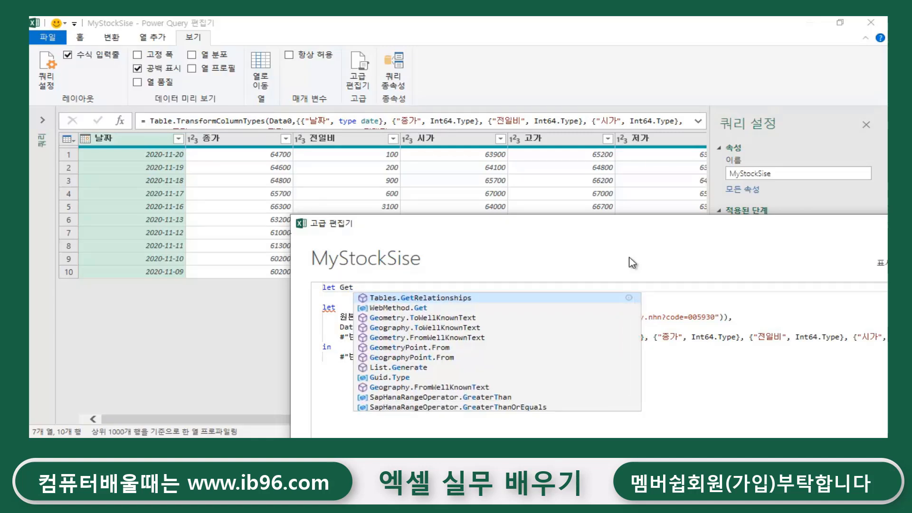
type("Ny")
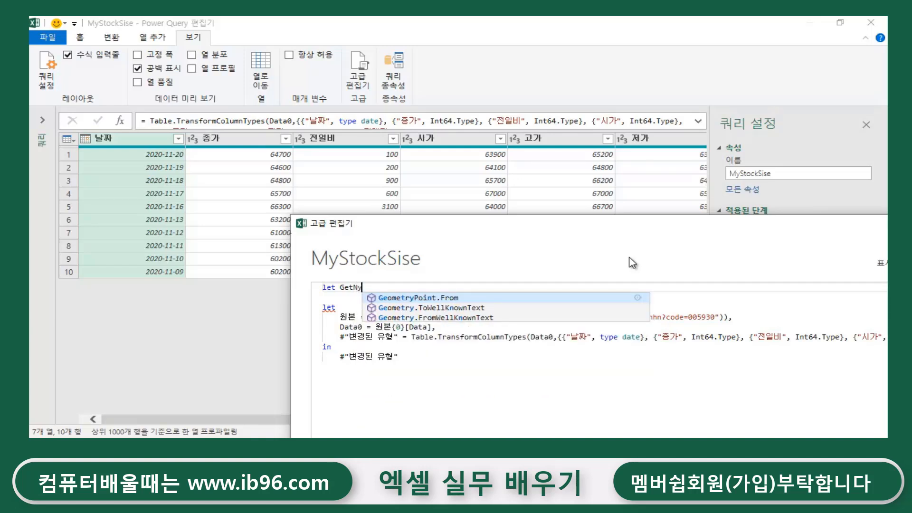
key("BackSpace")
key("BackSpace")
type("ㅡ")
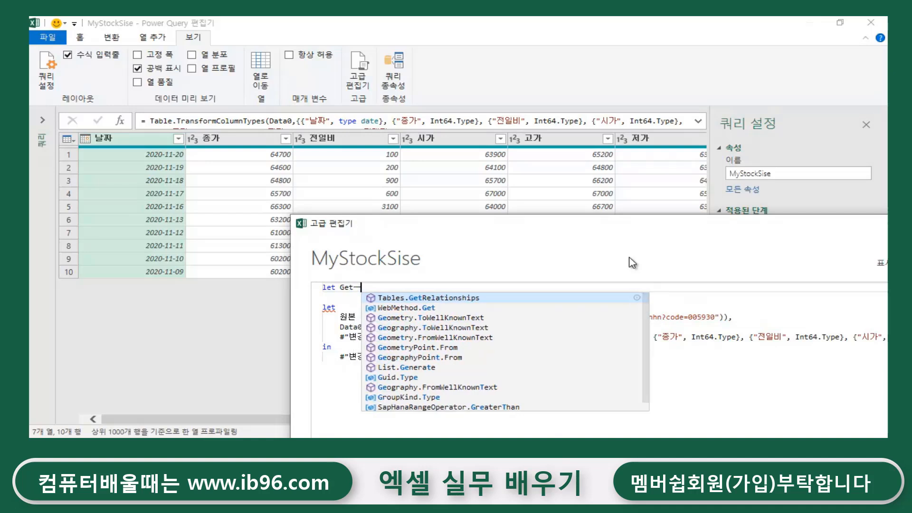
type("ㅛ")
key("BackSpace")
key("BackSpace")
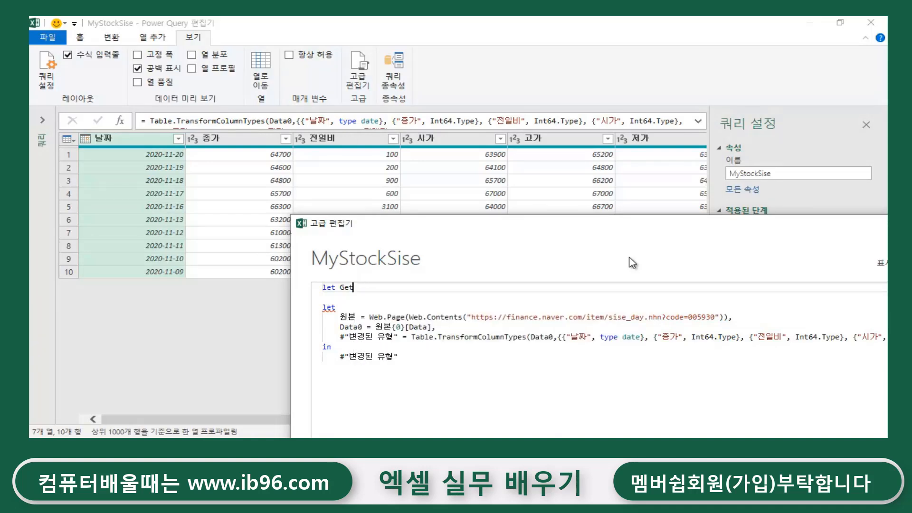
type("M")
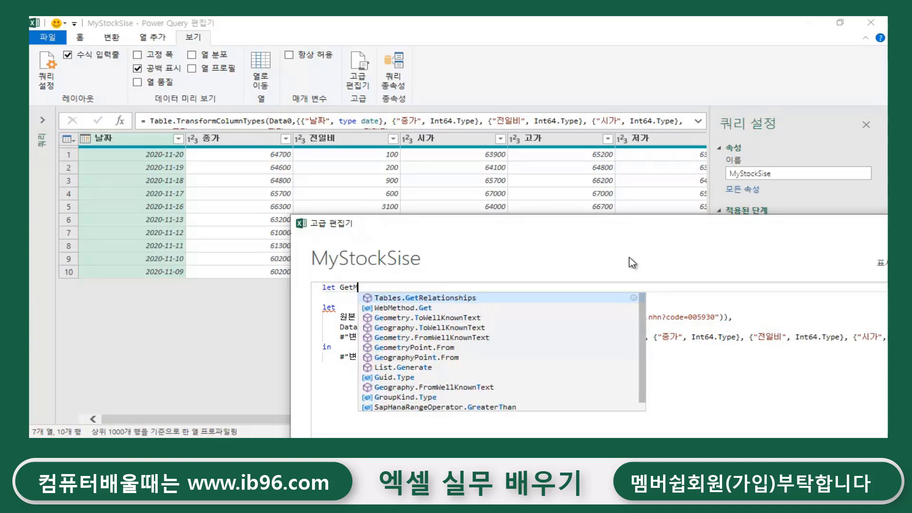
type("yStock")
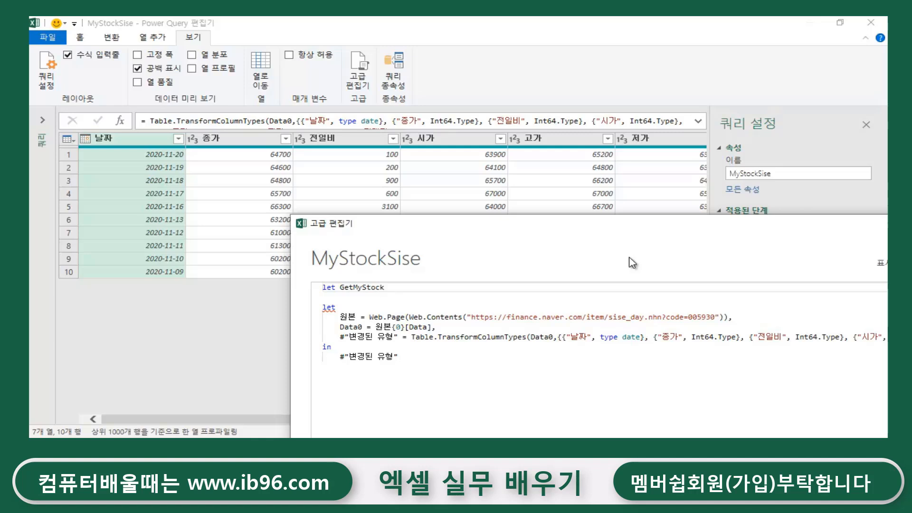
type("=")
type("(URL")
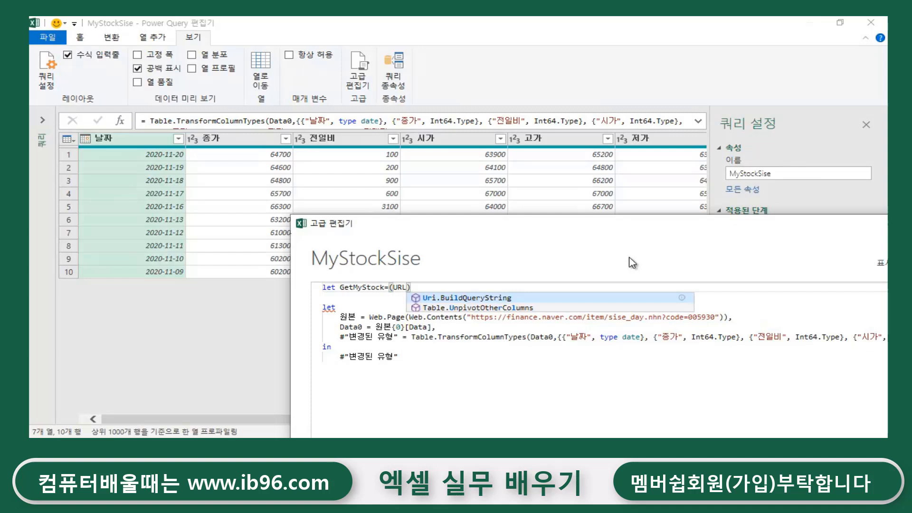
key("Escape")
key("Right")
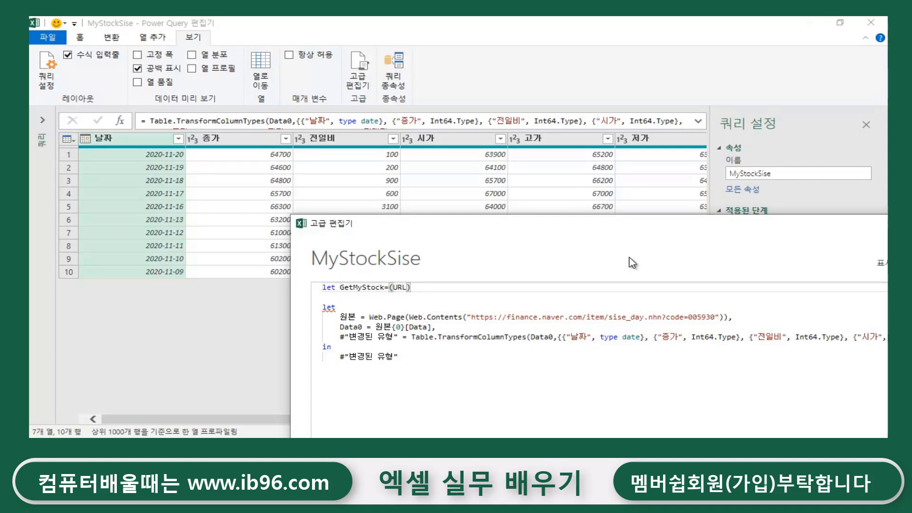
type("=>")
left_click(425, 357)
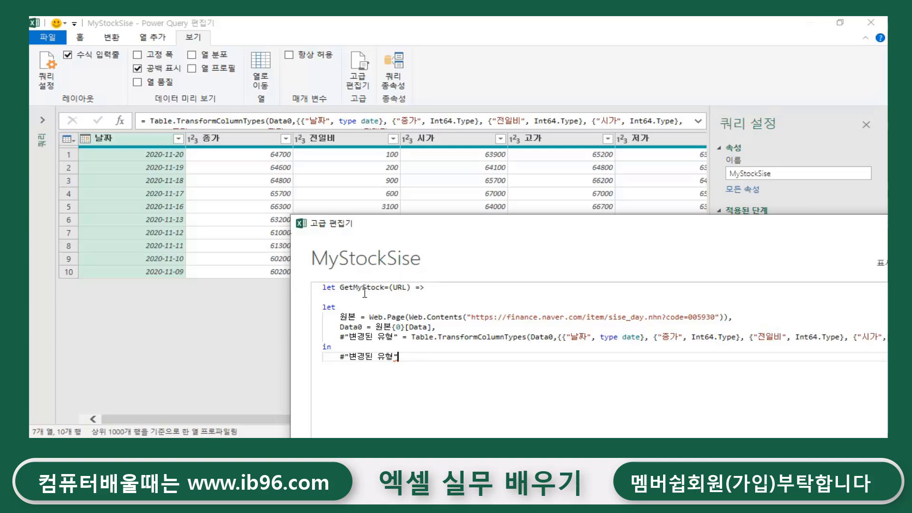
left_click_drag(384, 287, 339, 287)
left_click(447, 287)
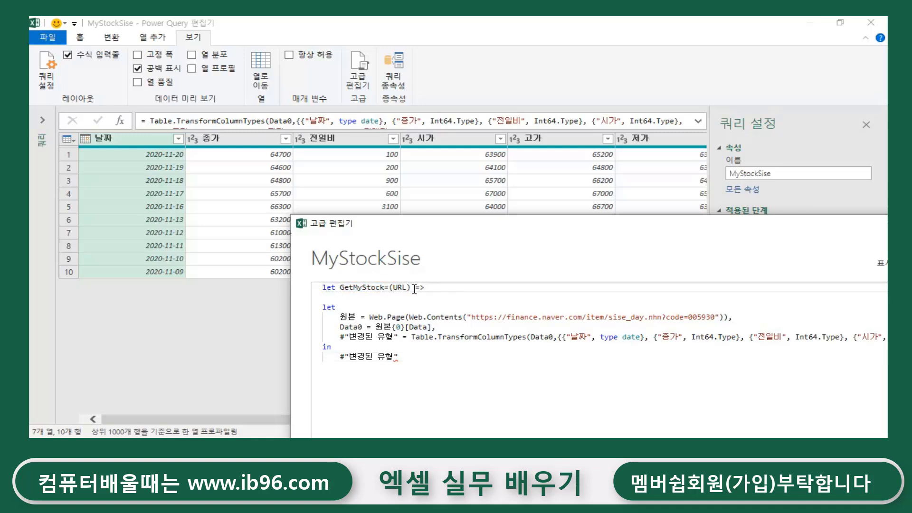
left_click(340, 288)
double_click(346, 287)
left_click(438, 357)
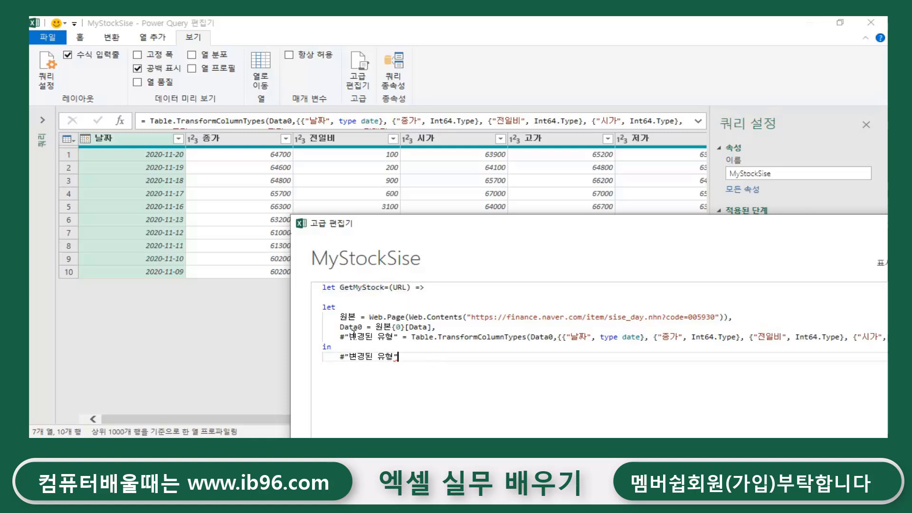
left_click(430, 308)
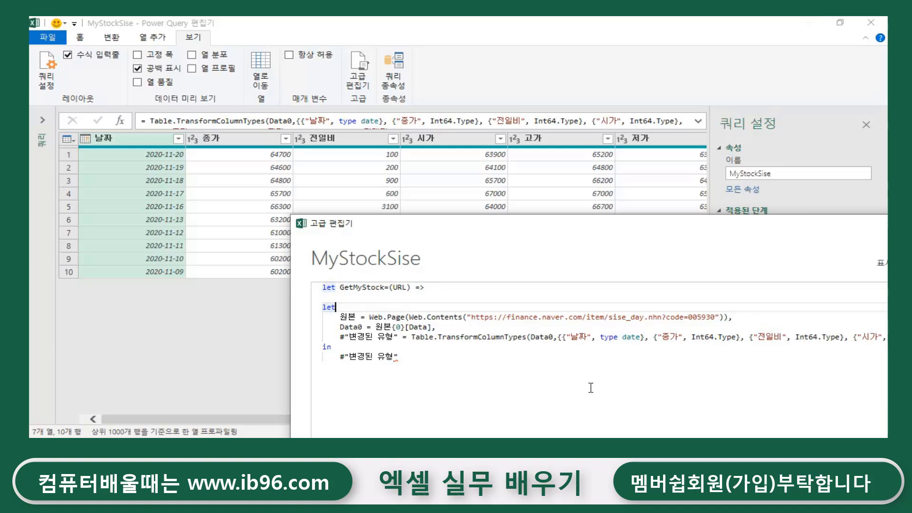
Step: Add the closing line "in GetMyStock" at the end of the query code, separated by a blank line
left_click(412, 357)
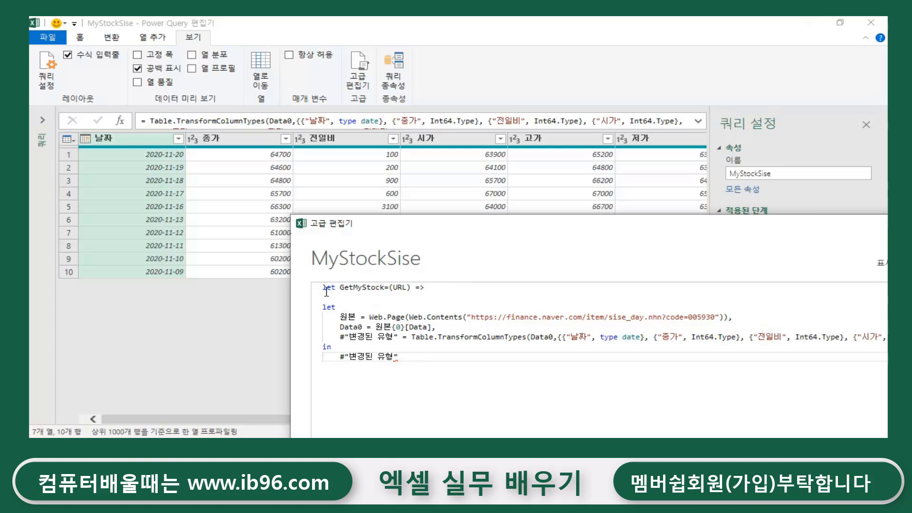
key("Return")
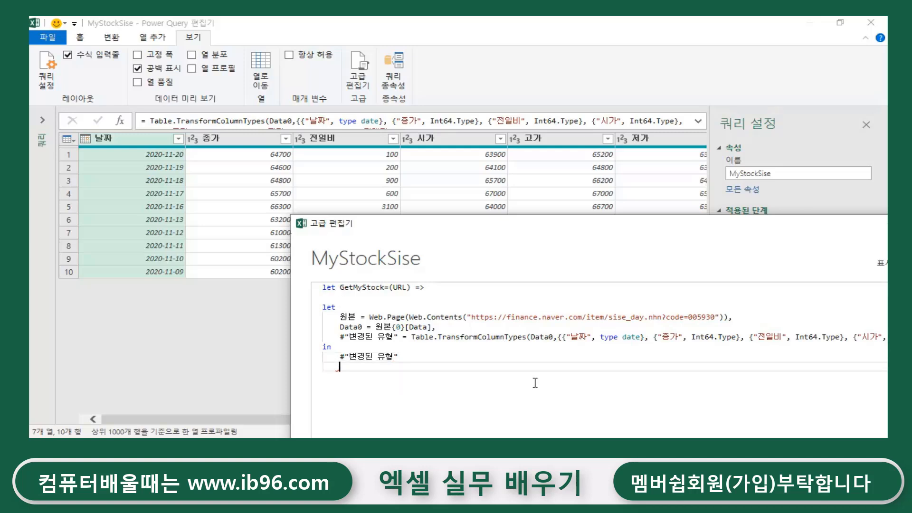
key("BackSpace")
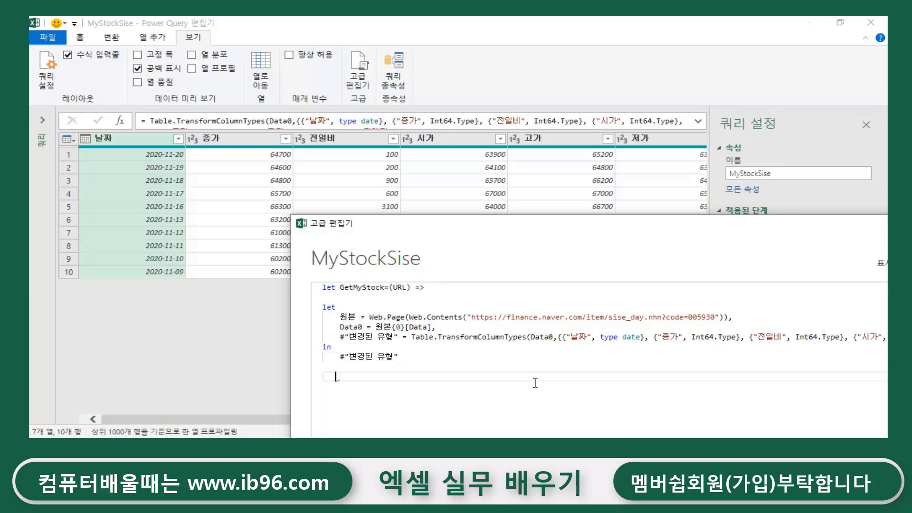
key("BackSpace")
key("BackSpace")
key("BackSpace")
type("I")
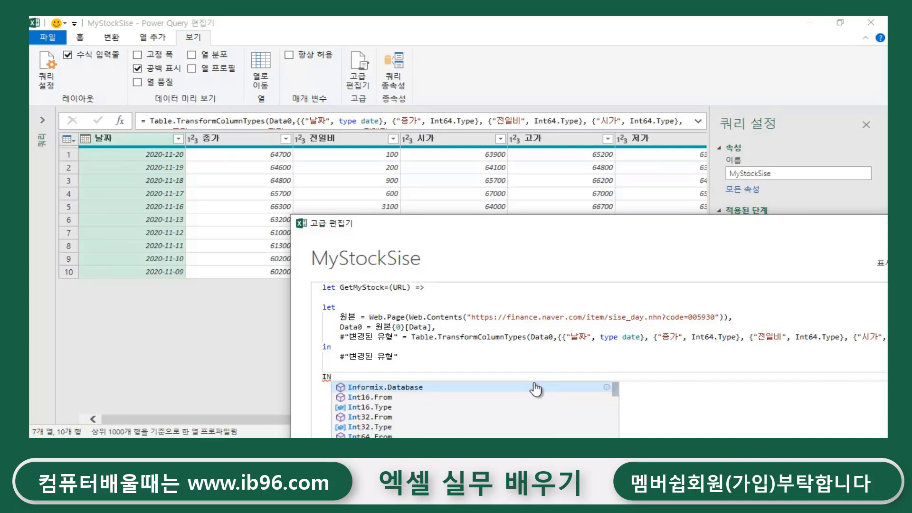
key("BackSpace")
type("in")
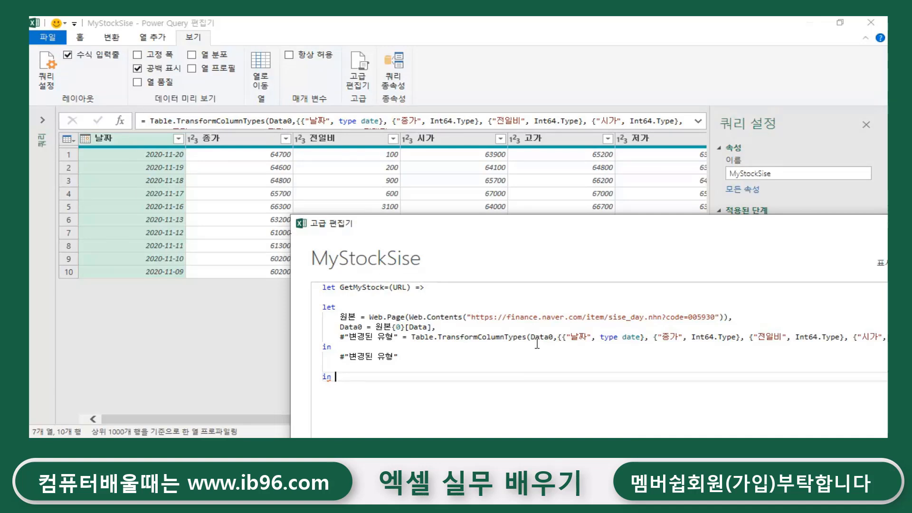
type("G")
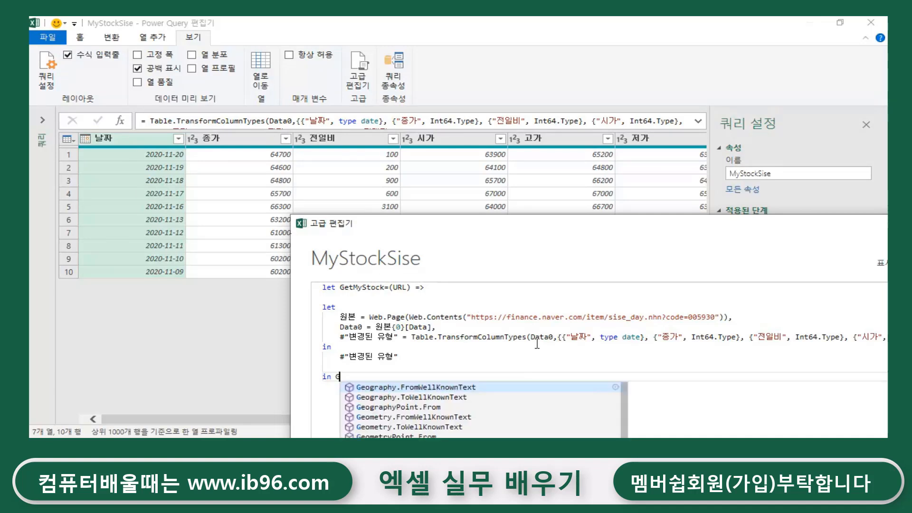
type("etM")
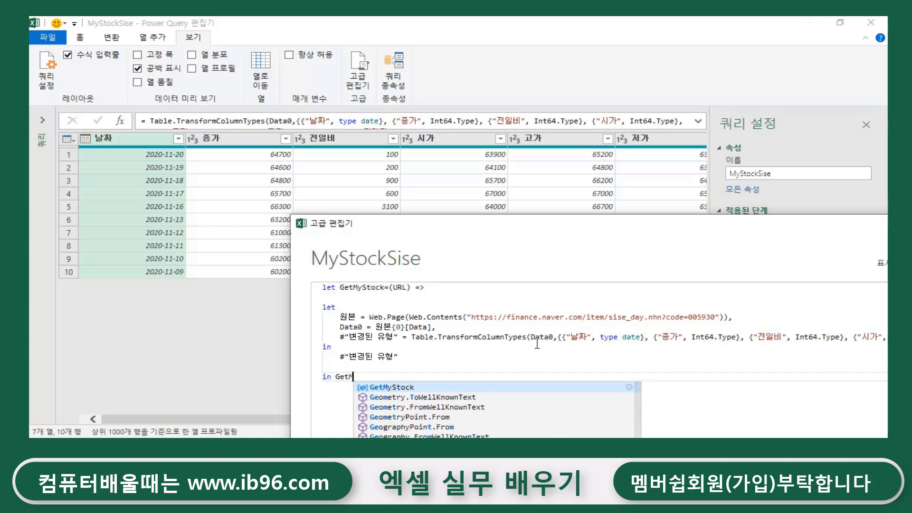
type("yS")
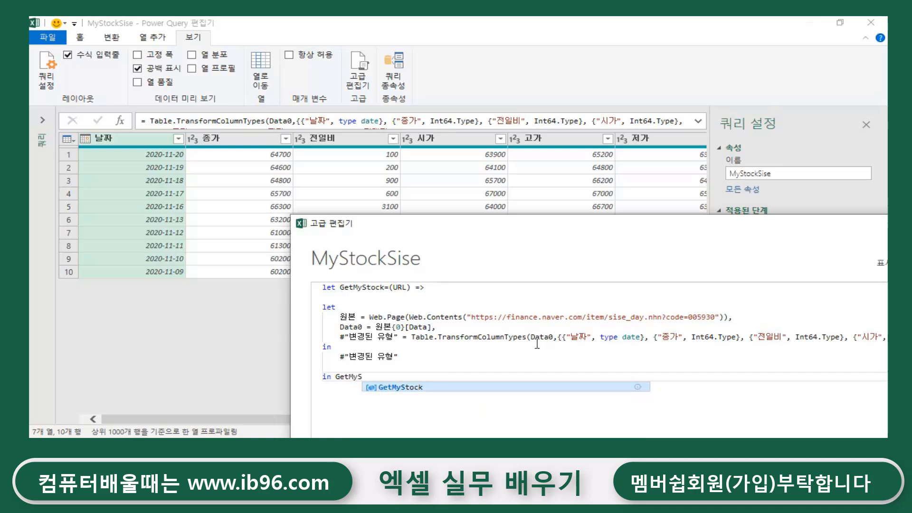
type("tock")
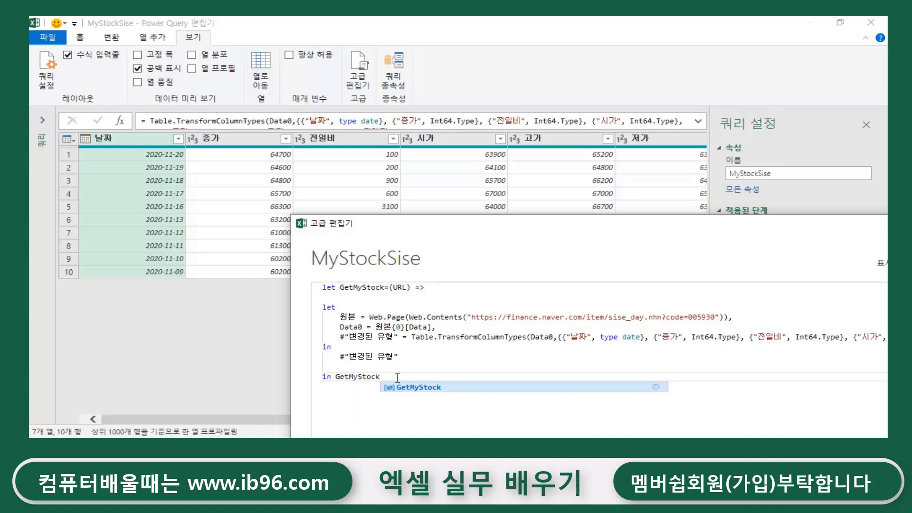
left_click(511, 307)
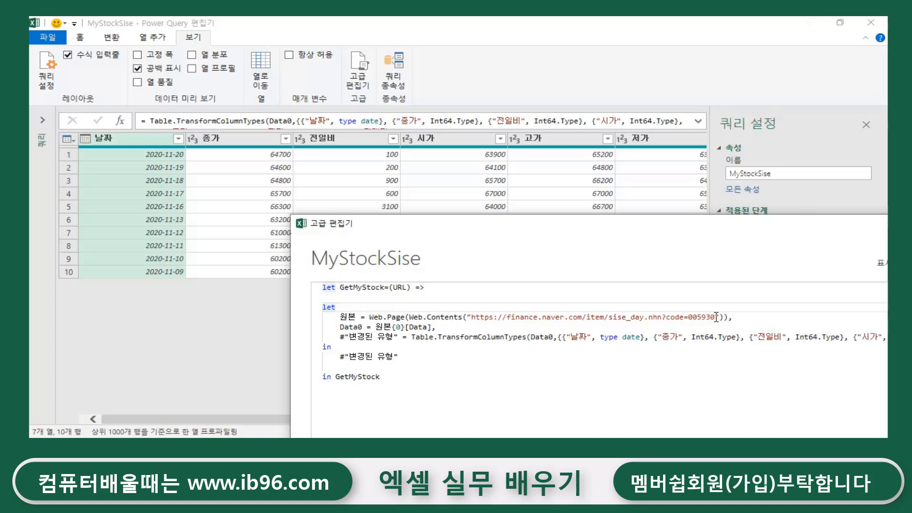
Step: Replace the quoted Naver Finance address inside Web.Contents with the function's URL parameter in the 원본 line
left_click(467, 317)
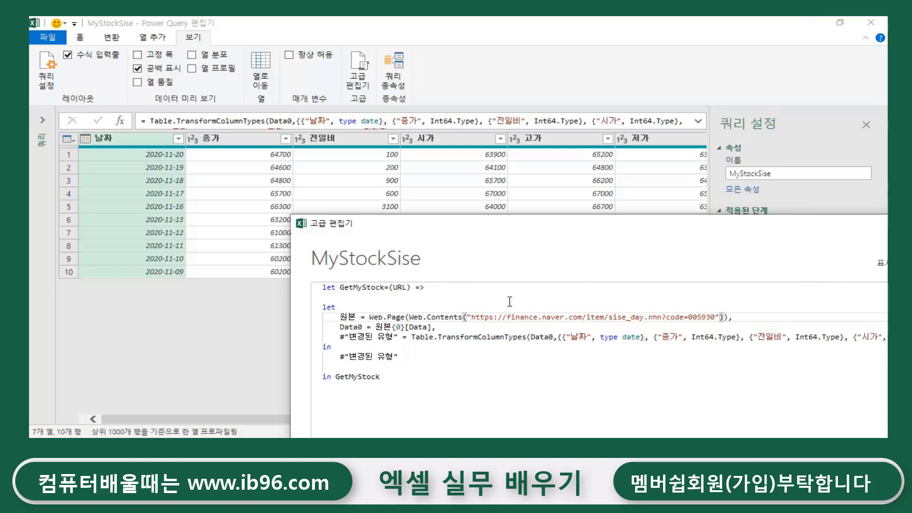
left_click(470, 316)
key("Right")
key("BackSpace")
key("BackSpace")
key("BackSpace")
key("BackSpace")
key("BackSpace")
key("BackSpace")
key("BackSpace")
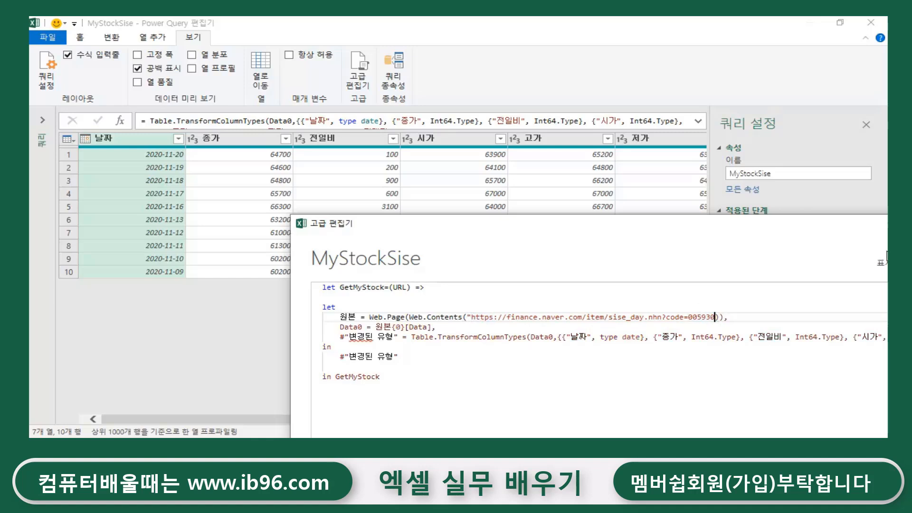
key("BackSpace")
key("BackSpace")
key("BackSpace")
key("BackSpace")
key("BackSpace")
key("BackSpace")
key("BackSpace")
key("BackSpace")
key("BackSpace")
key("BackSpace")
key("BackSpace")
key("BackSpace")
key("BackSpace")
key("BackSpace")
key("BackSpace")
key("BackSpace")
key("BackSpace")
key("BackSpace")
key("BackSpace")
key("BackSpace")
key("BackSpace")
key("BackSpace")
key("BackSpace")
key("BackSpace")
key("BackSpace")
key("BackSpace")
key("BackSpace")
key("BackSpace")
key("BackSpace")
key("BackSpace")
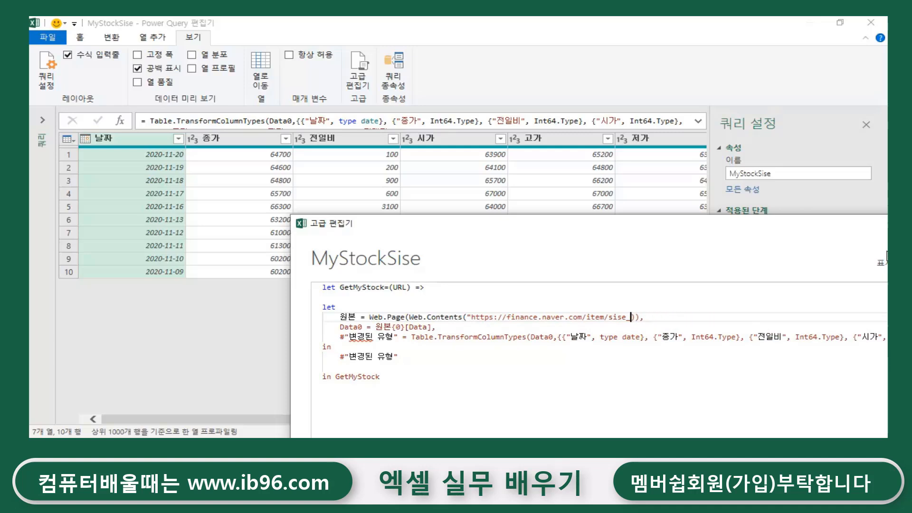
key("BackSpace")
key("BackSpace")
key("BackSpace")
key("BackSpace")
key("BackSpace")
key("BackSpace")
key("BackSpace")
key("BackSpace")
key("BackSpace")
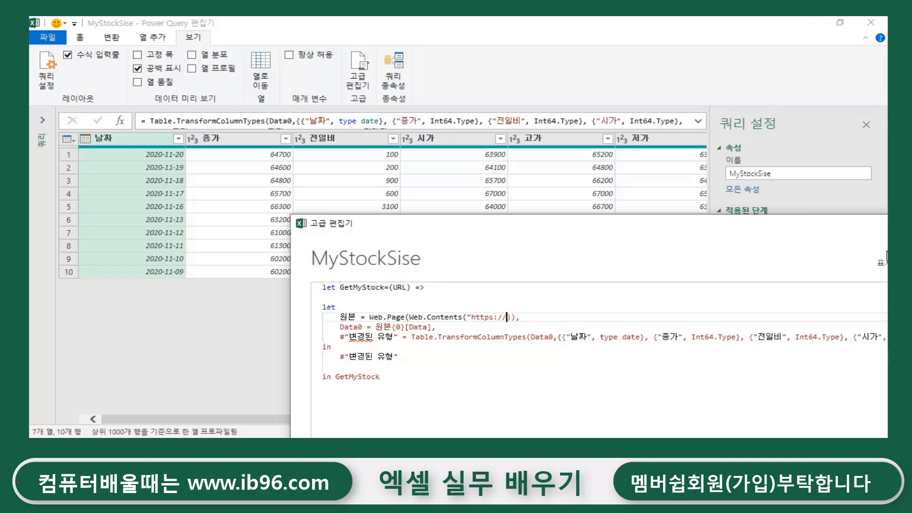
key("BackSpace")
key("BackSpace")
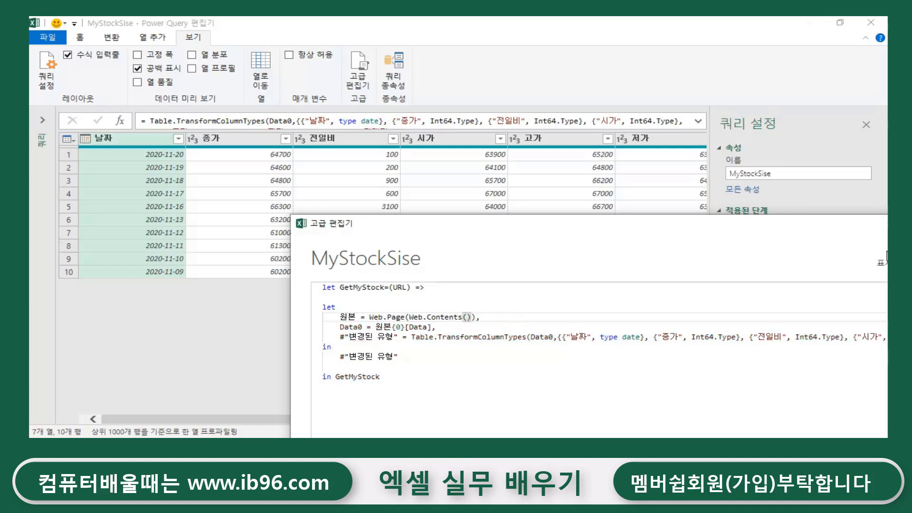
type("URL")
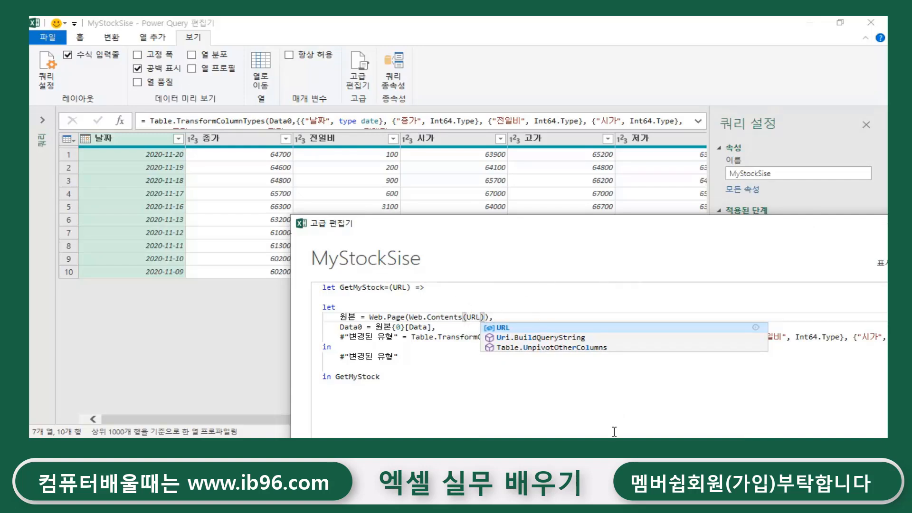
Step: Compare the three Naver Finance page addresses in Notepad with the URL argument in the query code
key("alt+Tab")
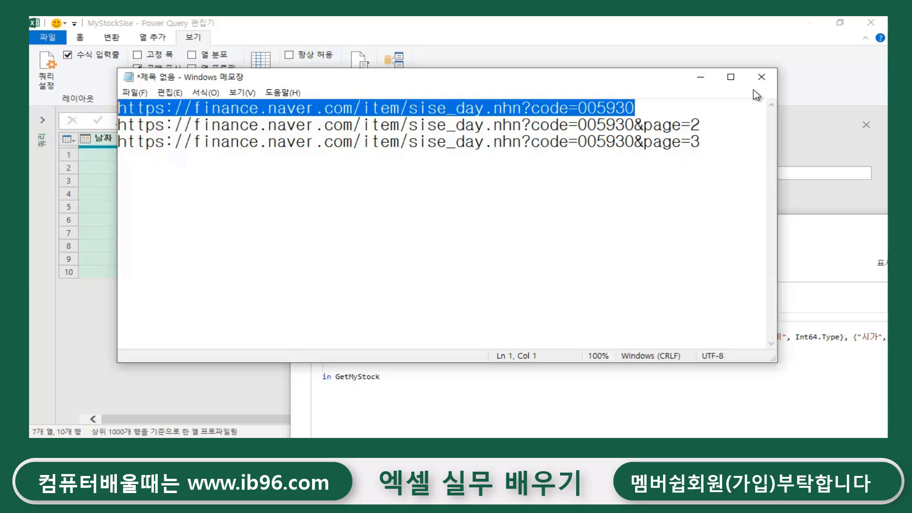
left_click(700, 77)
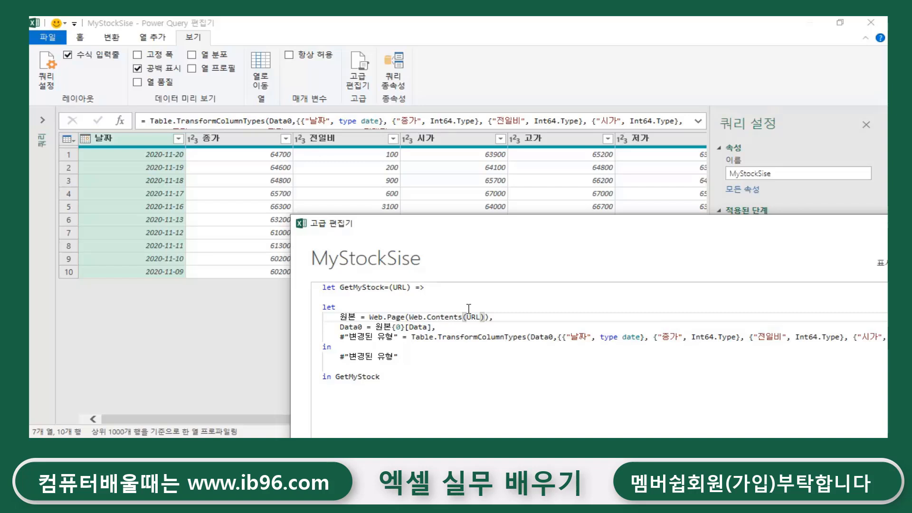
left_click_drag(467, 315, 480, 315)
left_click(511, 317)
left_click(475, 317)
left_click(510, 366)
key("alt+Tab")
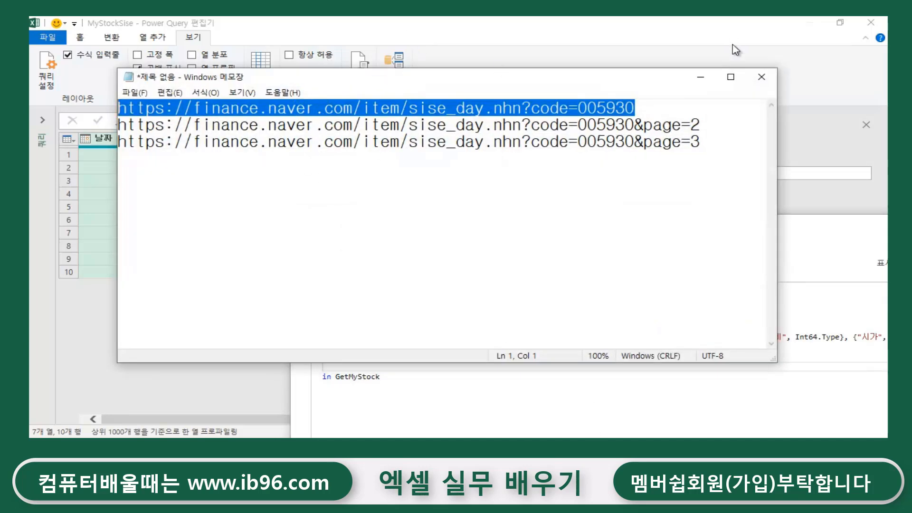
left_click(700, 77)
left_click(503, 387)
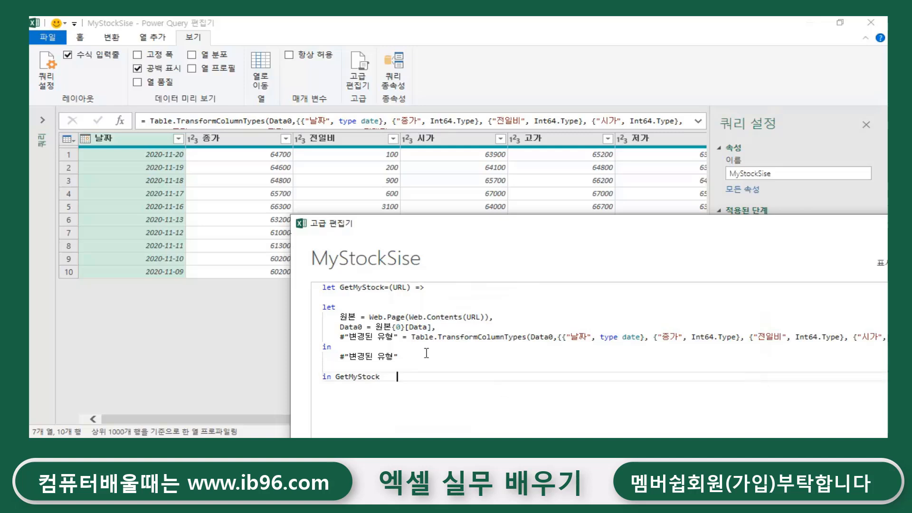
Step: Apply the edited code in the Advanced Editor, then close and load the MyStockSise function to the workbook
left_click_drag(439, 232, 315, 171)
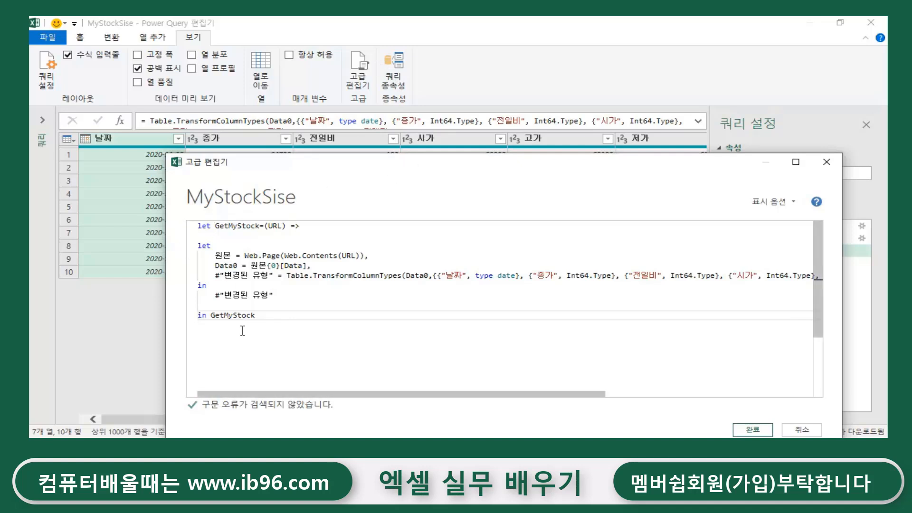
left_click_drag(707, 178, 637, 93)
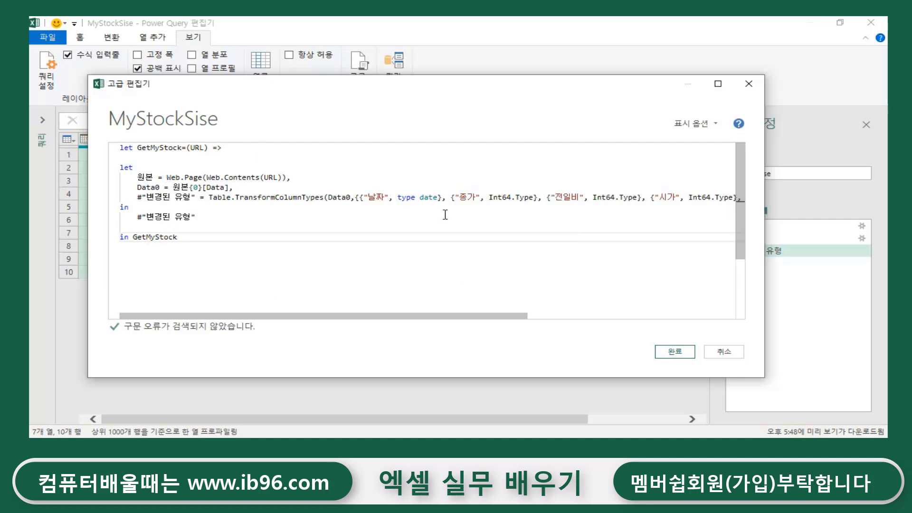
left_click(674, 352)
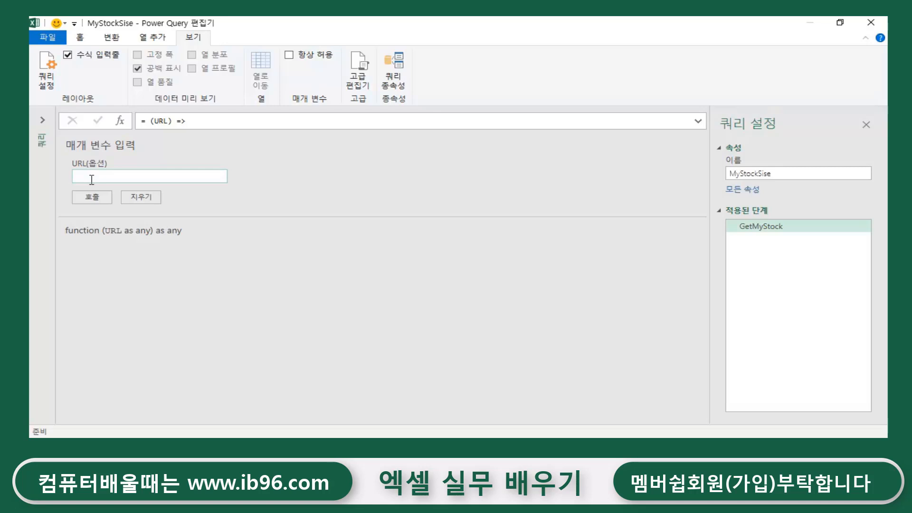
left_click(48, 38)
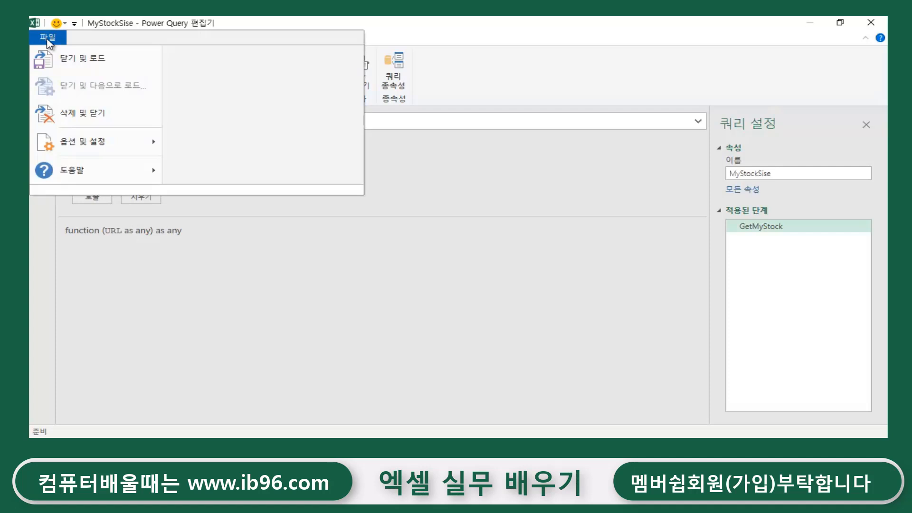
left_click(80, 63)
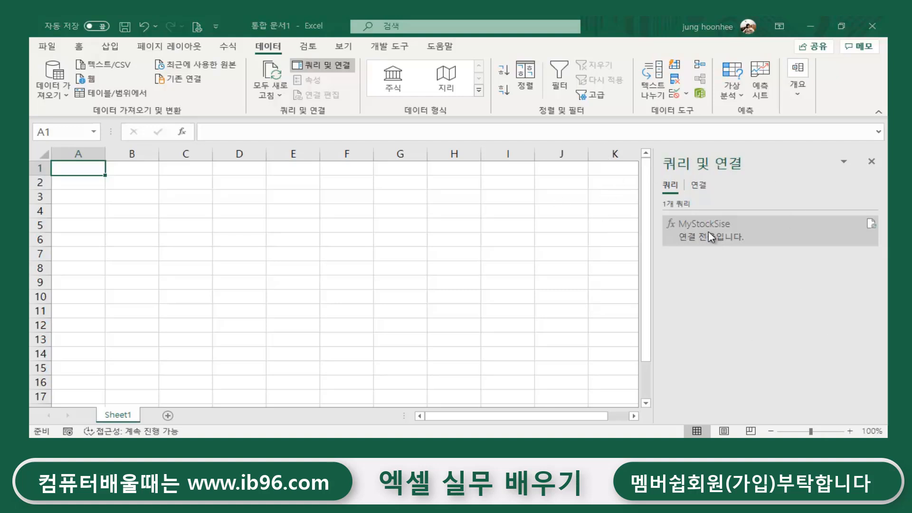
mouse_move(731, 247)
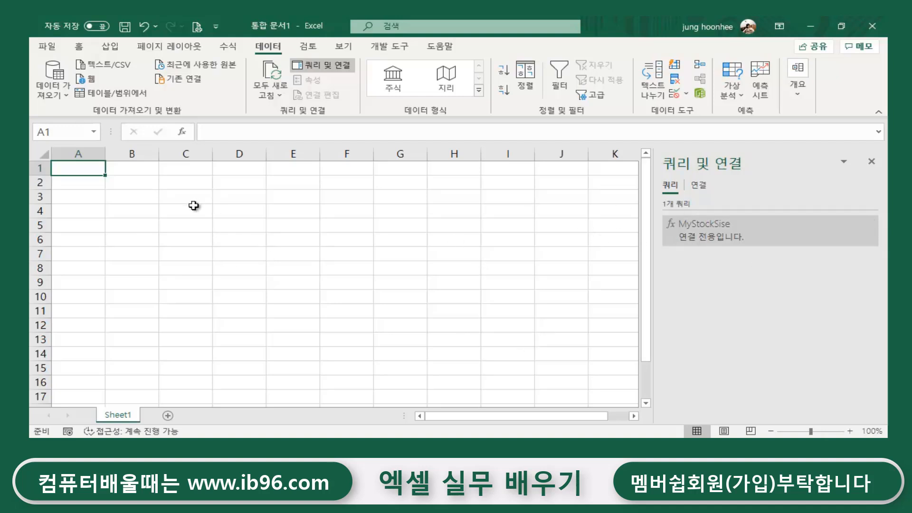
Step: Enter the heading "url목록" in cell B2 of Sheet1
left_click(124, 183)
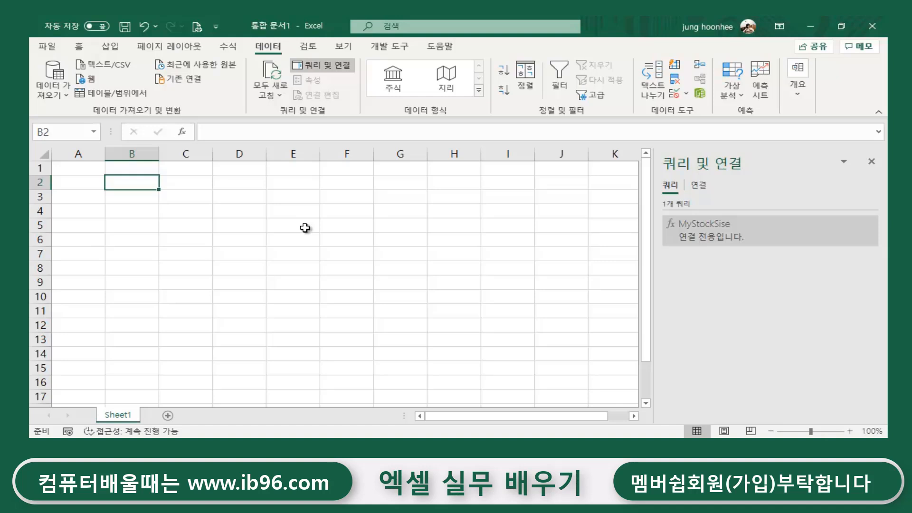
type("U")
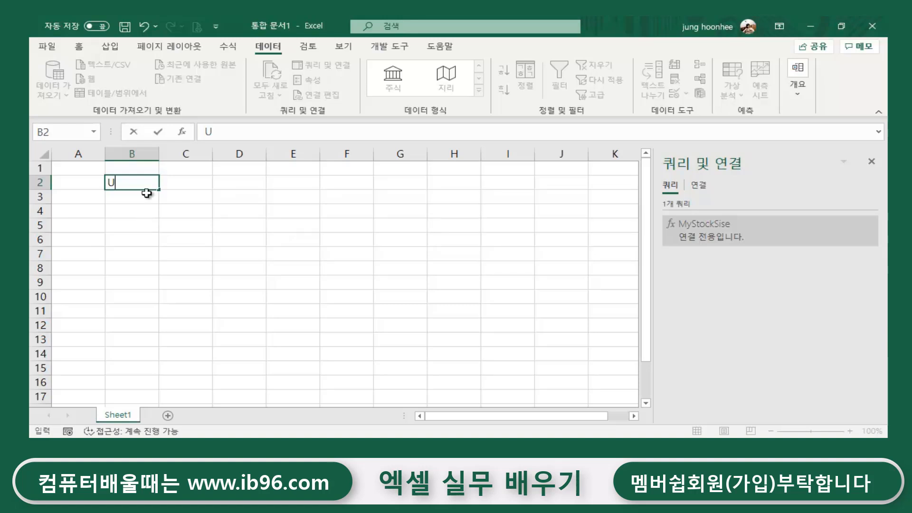
type("RLLIS")
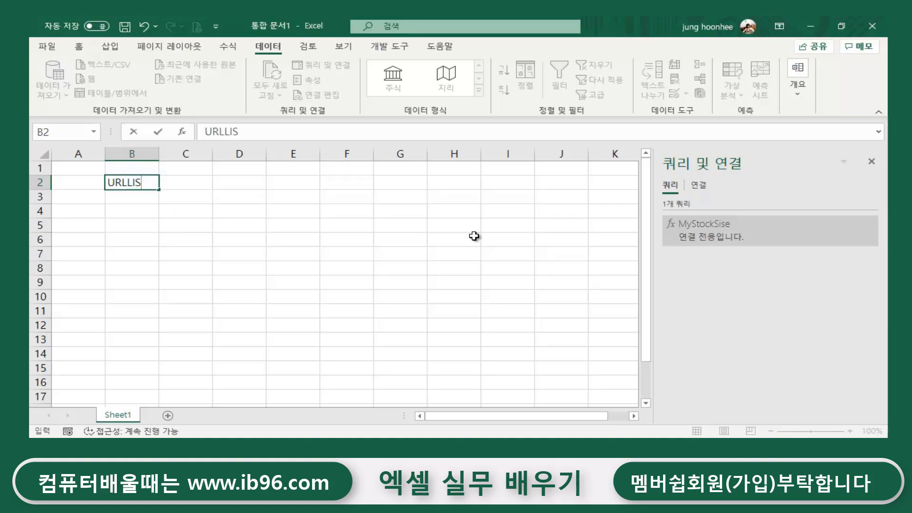
key("BackSpace")
key("BackSpace")
key("BackSpace")
key("BackSpace")
type("url목록")
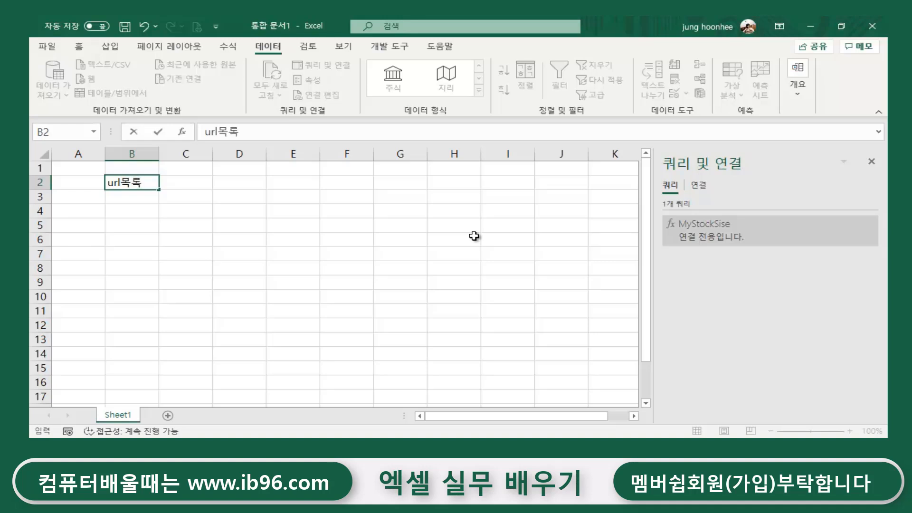
key("Return")
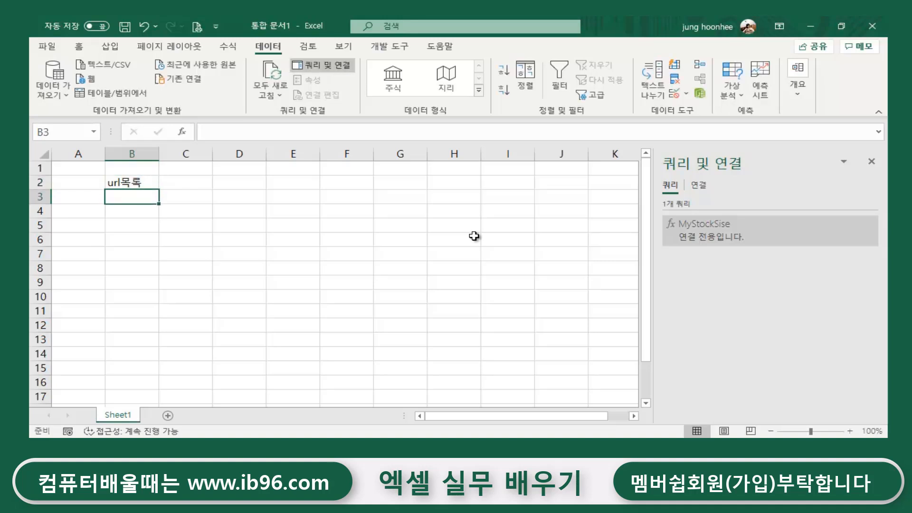
Step: Copy the three Naver Finance page addresses from Notepad and paste them into Sheet1 starting at cell B3
left_click(162, 267)
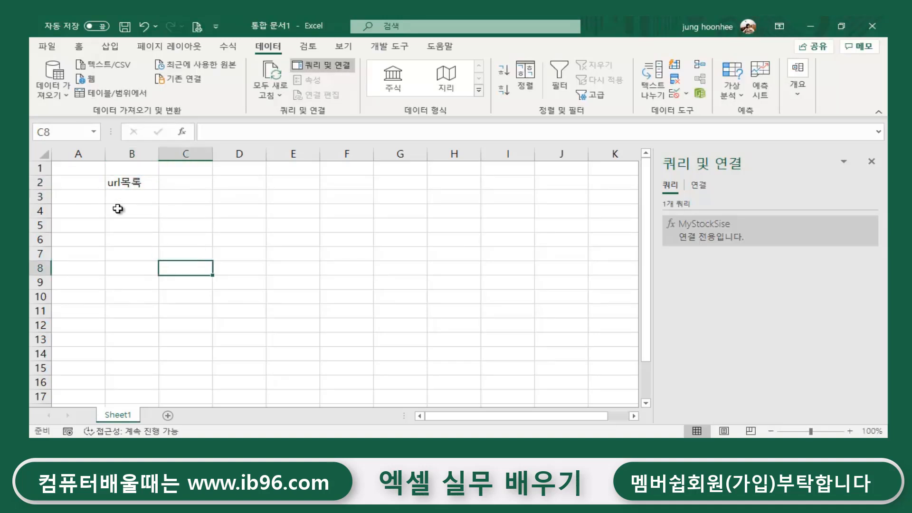
left_click(122, 194)
left_click(136, 225)
left_click(137, 200)
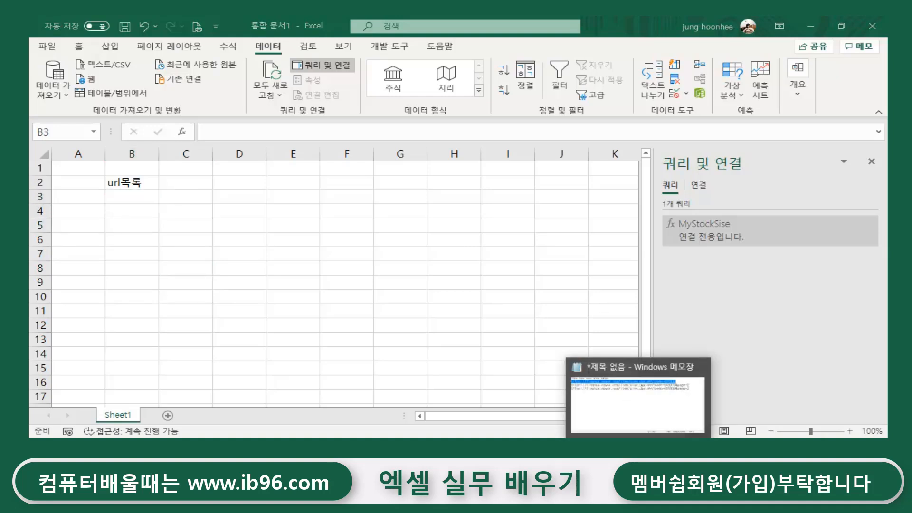
left_click(639, 394)
left_click(402, 195)
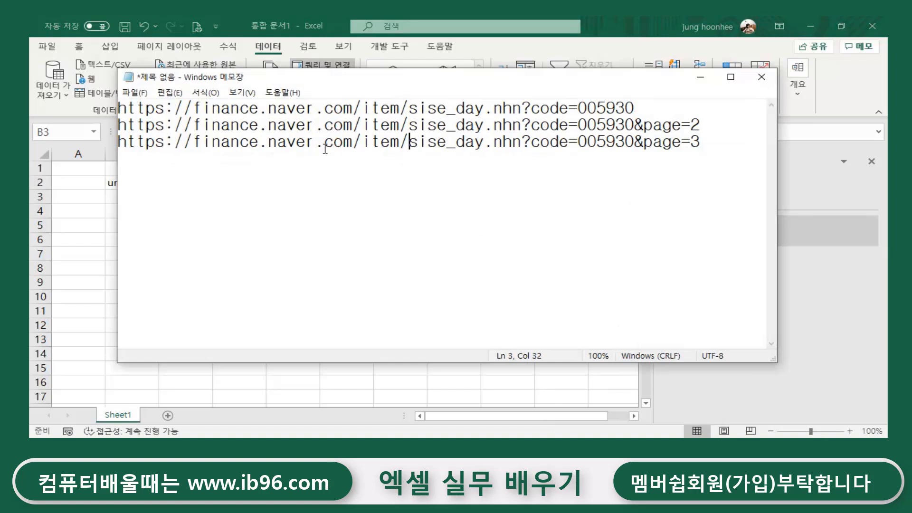
left_click_drag(280, 78, 343, 143)
left_click(132, 202)
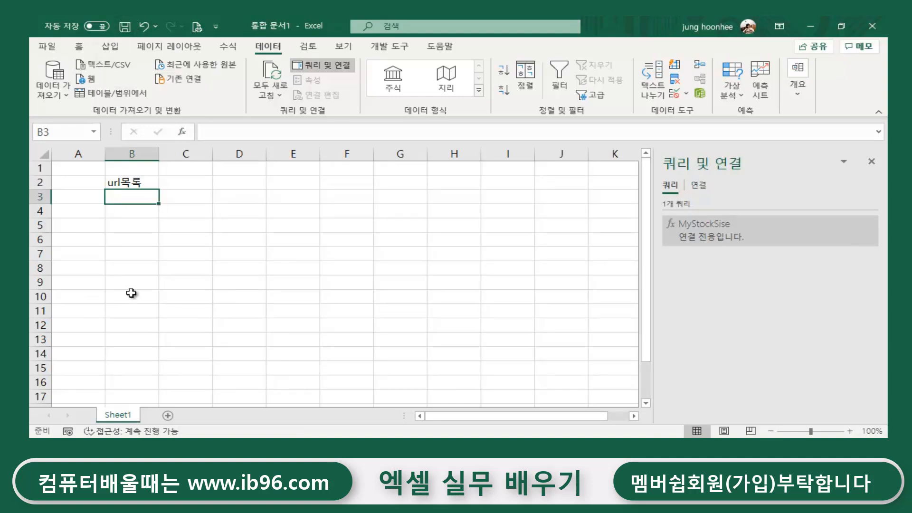
key("alt+Tab")
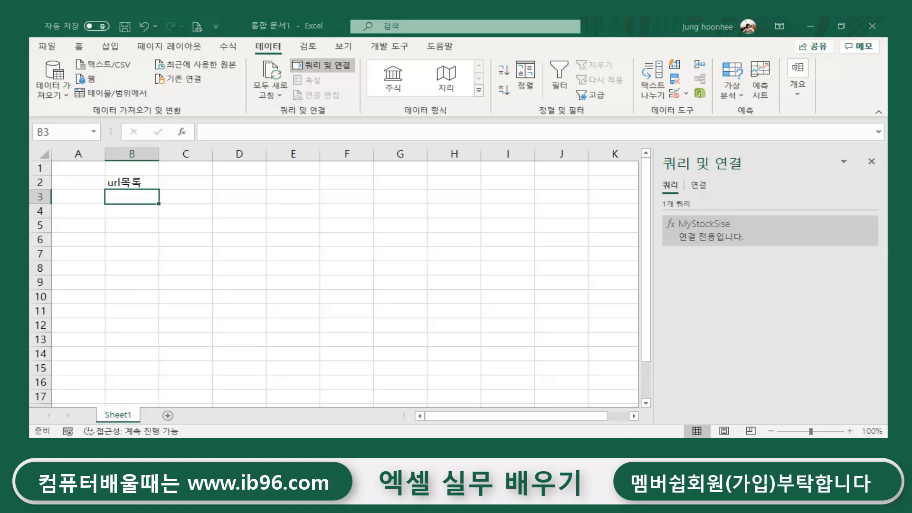
left_click_drag(182, 176, 779, 222)
key("ctrl+c")
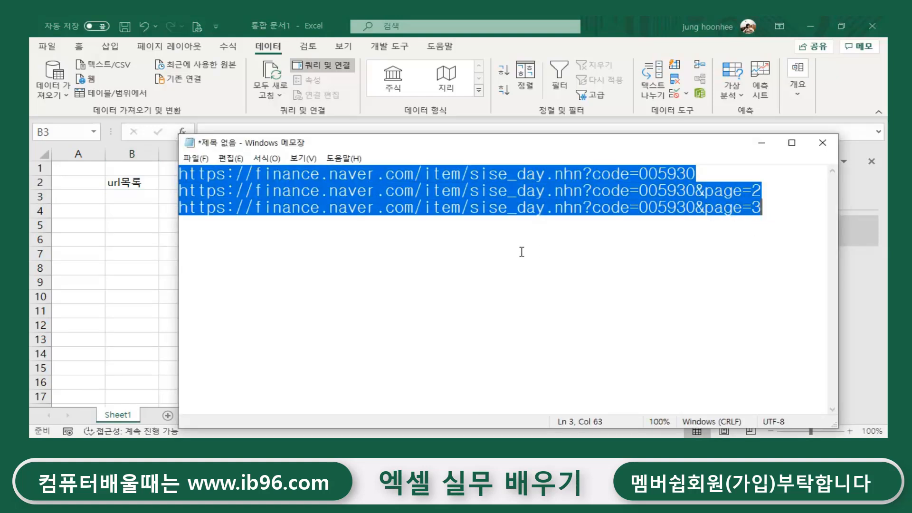
left_click(131, 196)
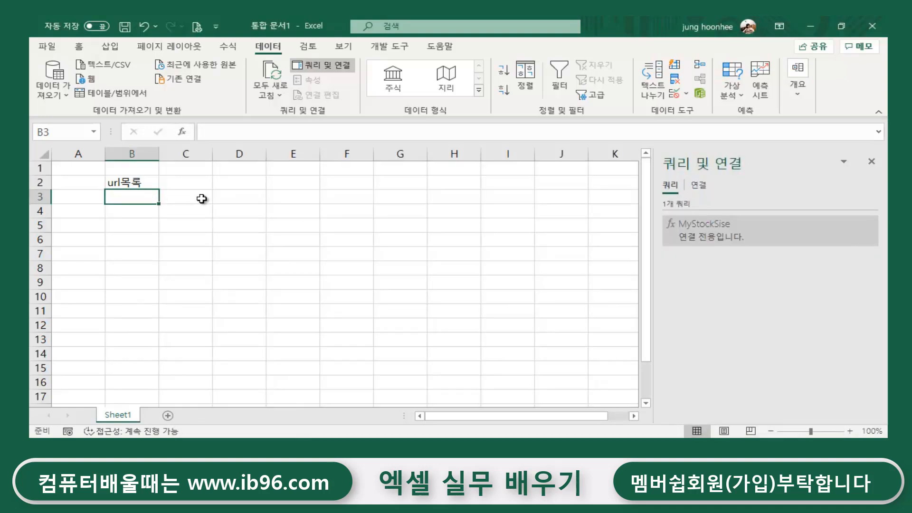
key("ctrl+v")
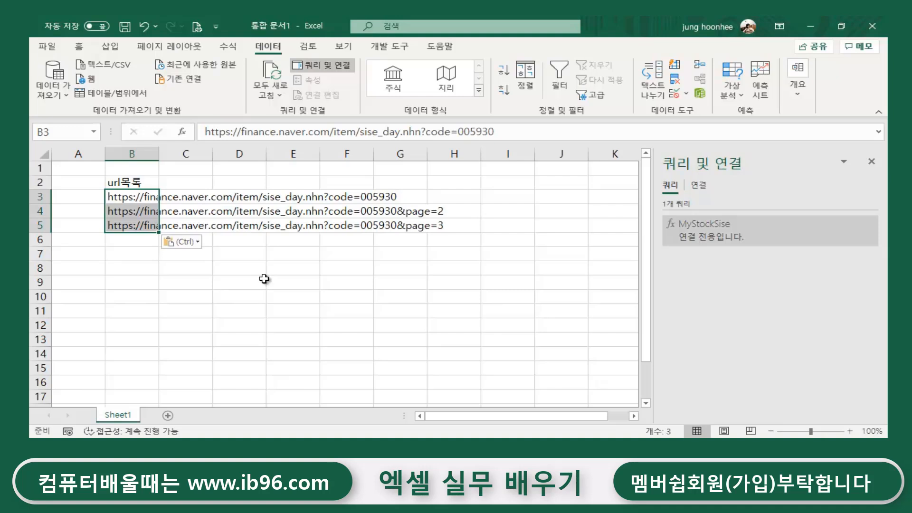
left_click(257, 279)
left_click(132, 201)
left_click(126, 216)
left_click(122, 229)
left_click(121, 242)
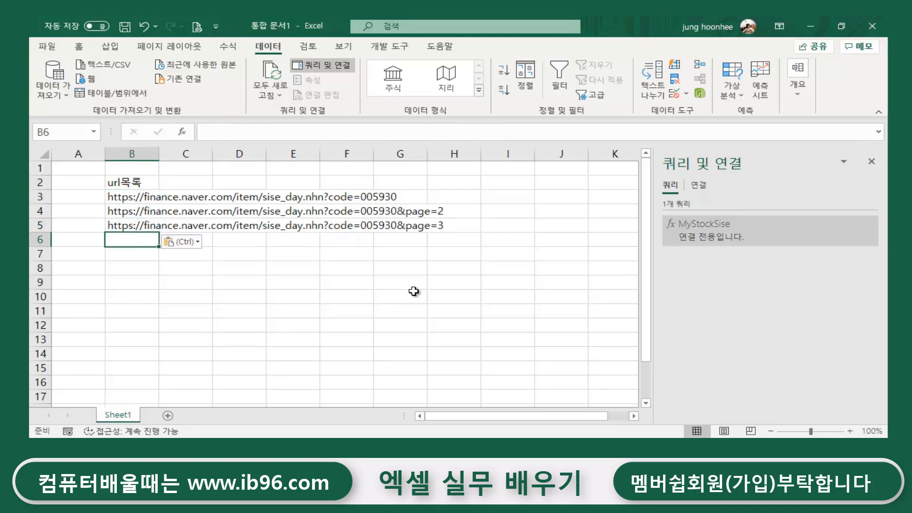
Step: Copy the page=3 address from cell B5 into cells B6, B7 and B8
left_click(125, 225)
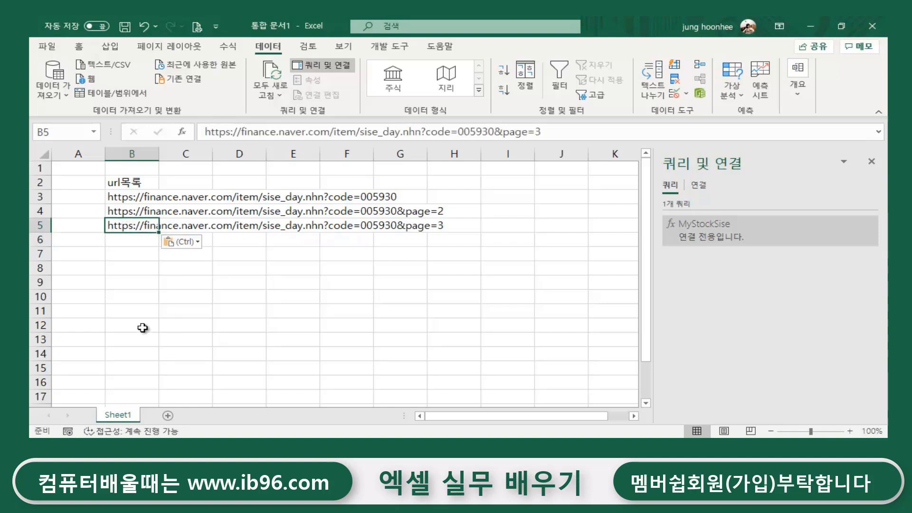
key("ctrl+c")
left_click(125, 243)
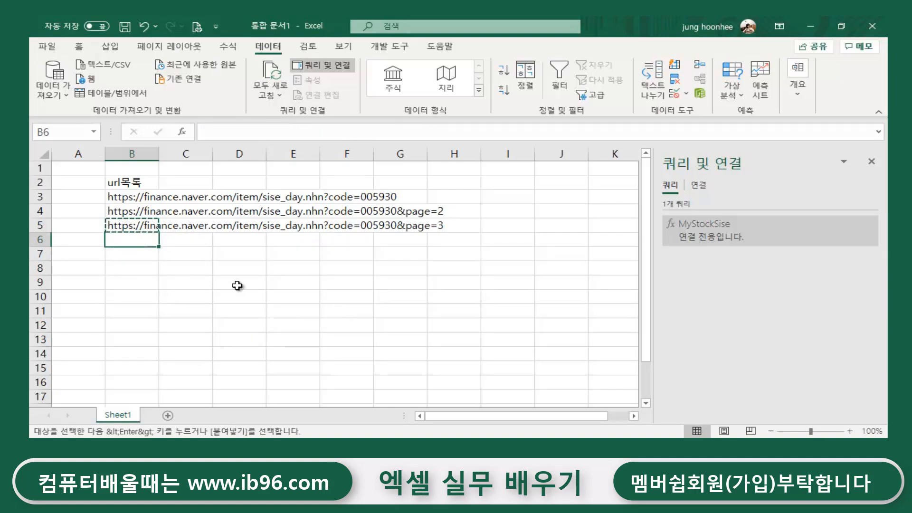
key("ctrl+v")
left_click(132, 255)
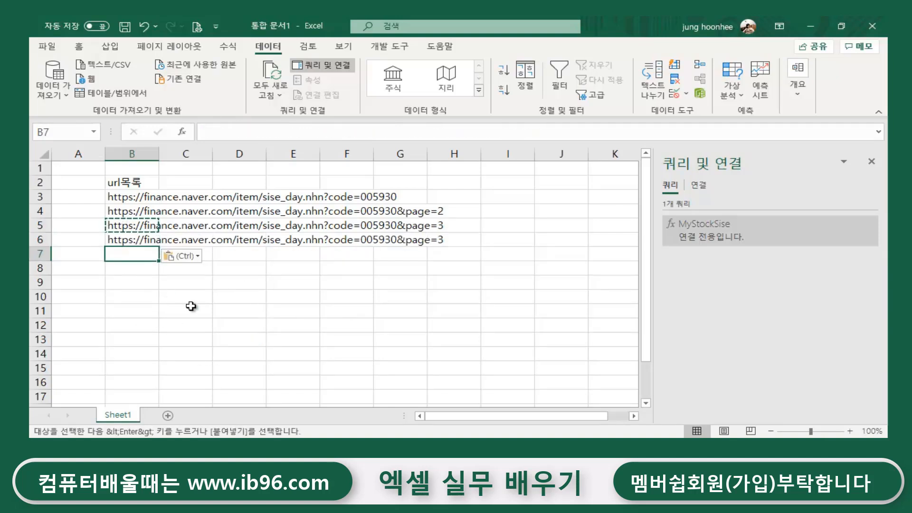
key("ctrl+v")
left_click(122, 265)
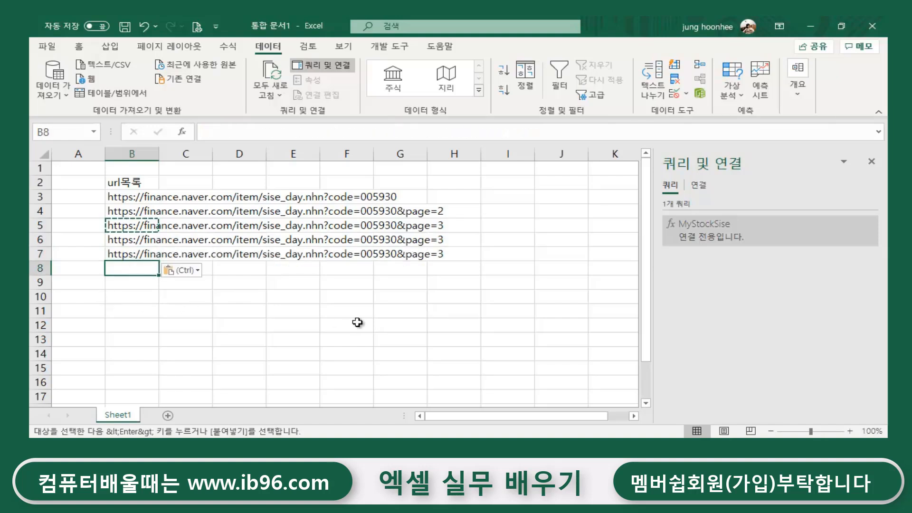
key("ctrl+v")
key("ctrl")
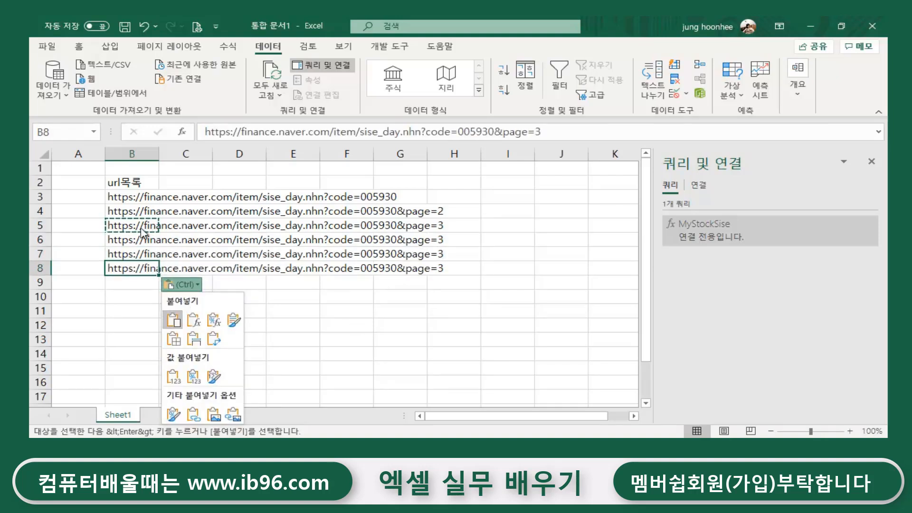
Step: Leave copy mode and change the page number in cell B6's address to page=4
key("Escape")
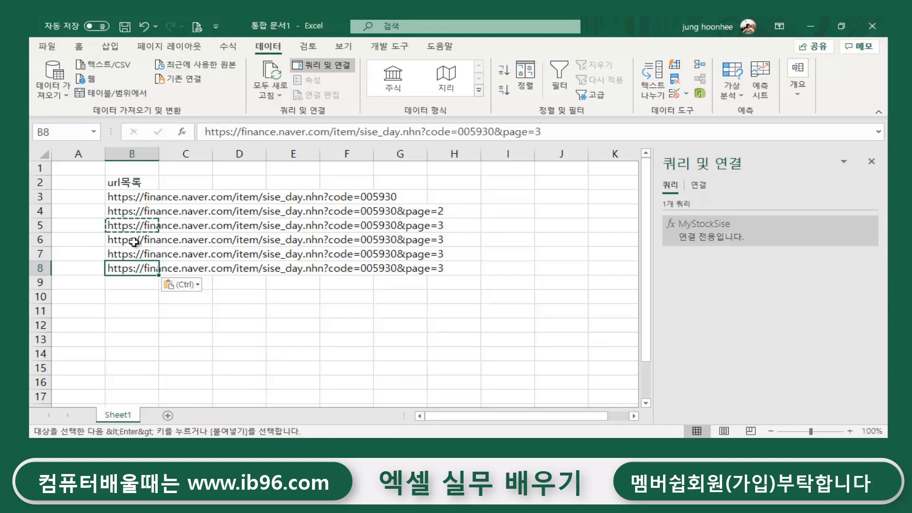
key("Escape")
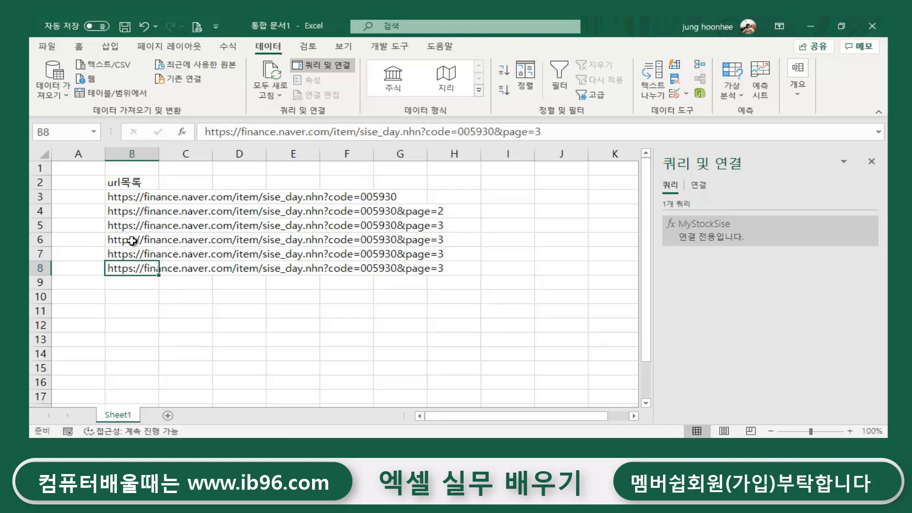
left_click(133, 242)
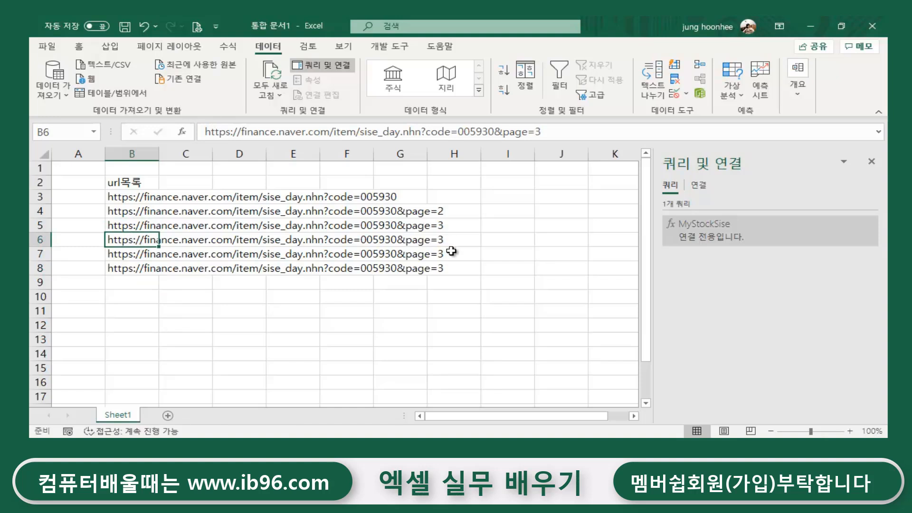
left_click(547, 131)
key("BackSpace")
type("4")
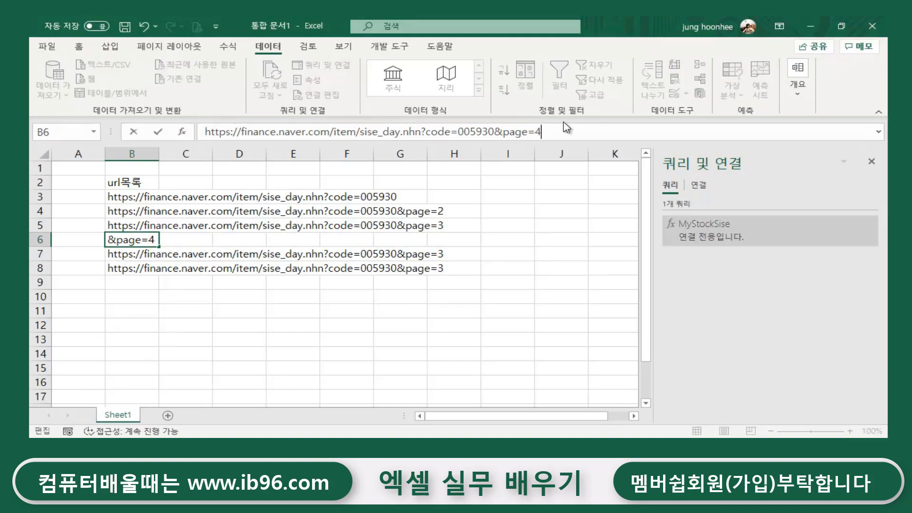
key("Return")
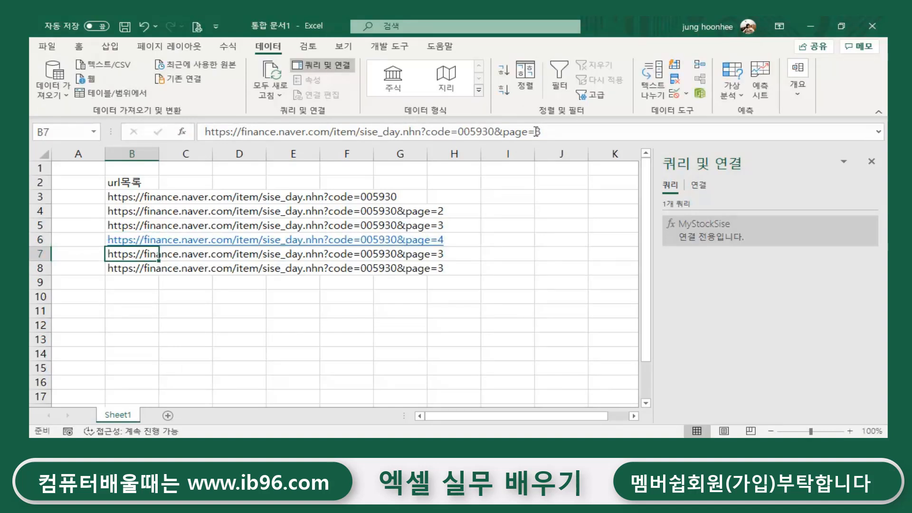
Step: Change the address in cell B7 to page=5 and the one in cell B8 to page=6
left_click(550, 132)
type("5")
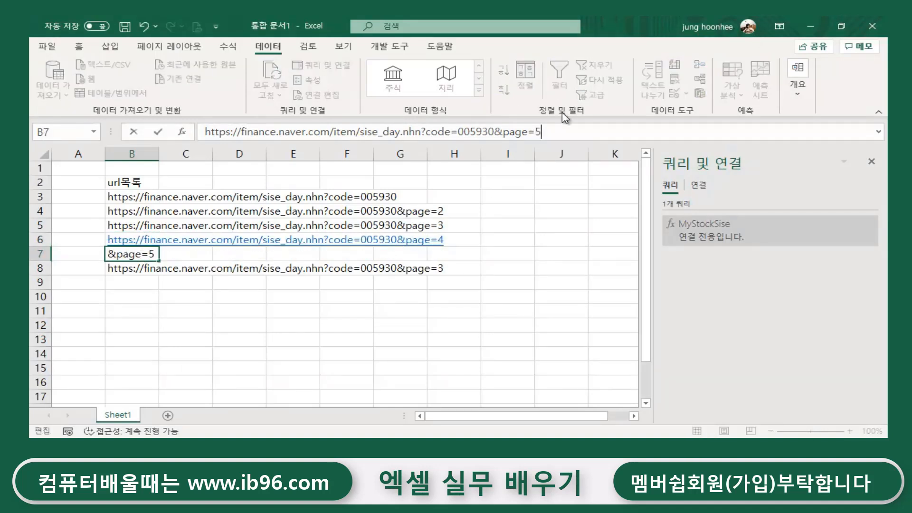
key("Return")
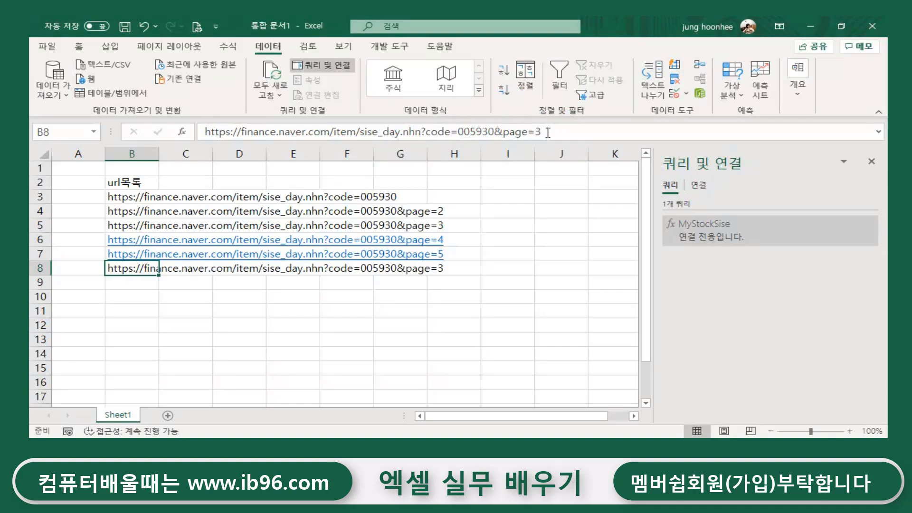
left_click(549, 124)
key("BackSpace")
type("6")
key("Return")
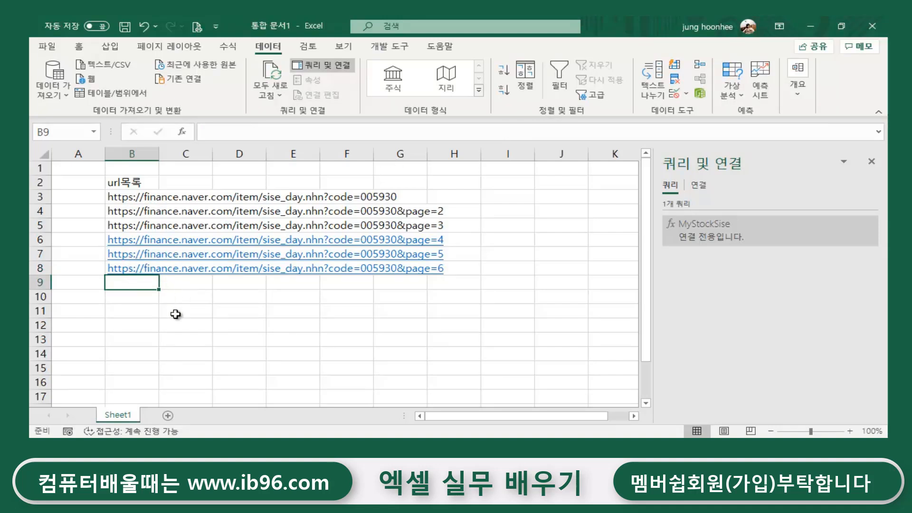
left_click(190, 311)
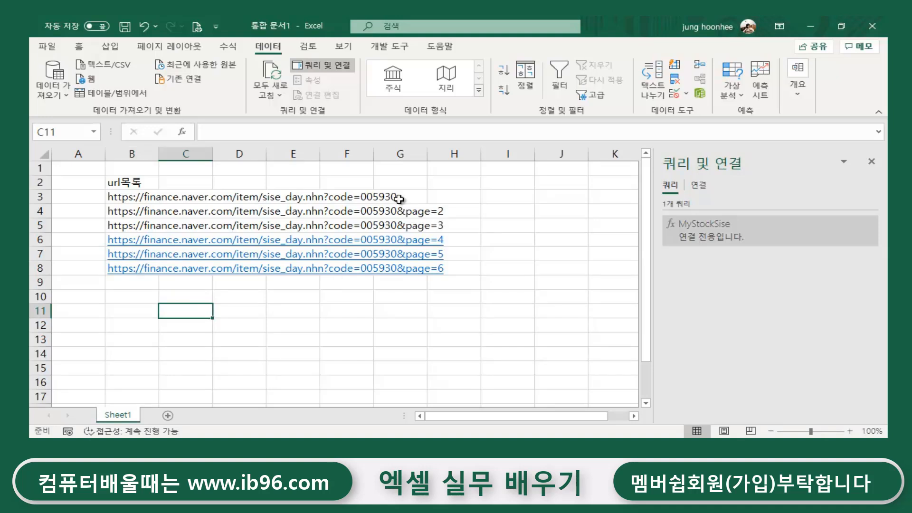
Step: Fill the url목록 heading cell B2 with yellow
left_click(127, 182)
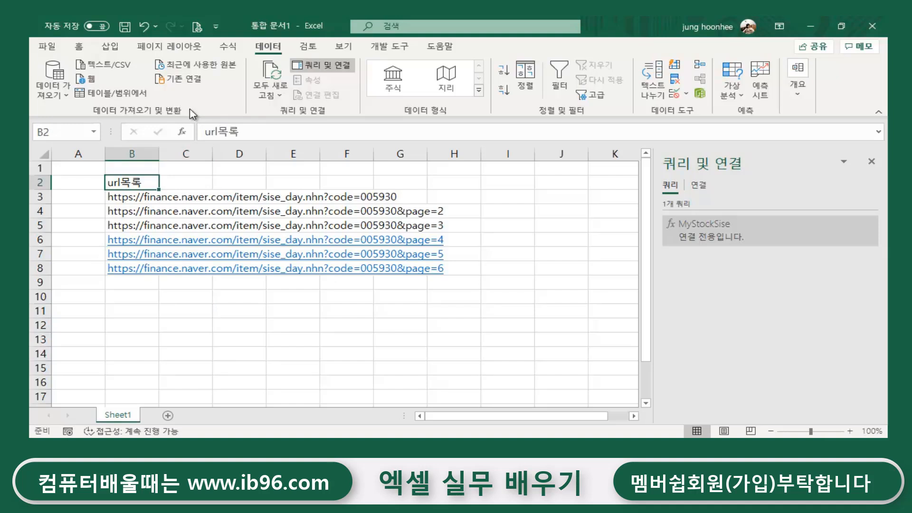
left_click(79, 46)
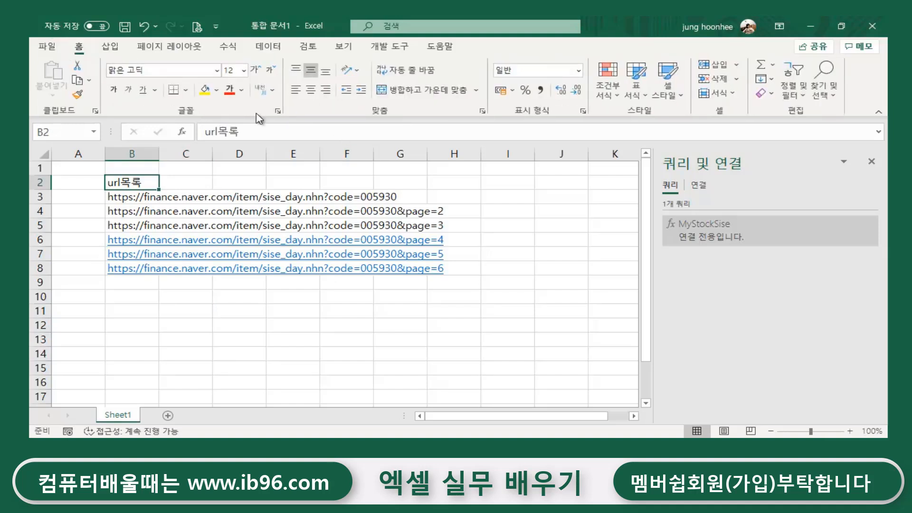
left_click(205, 90)
left_click(173, 340)
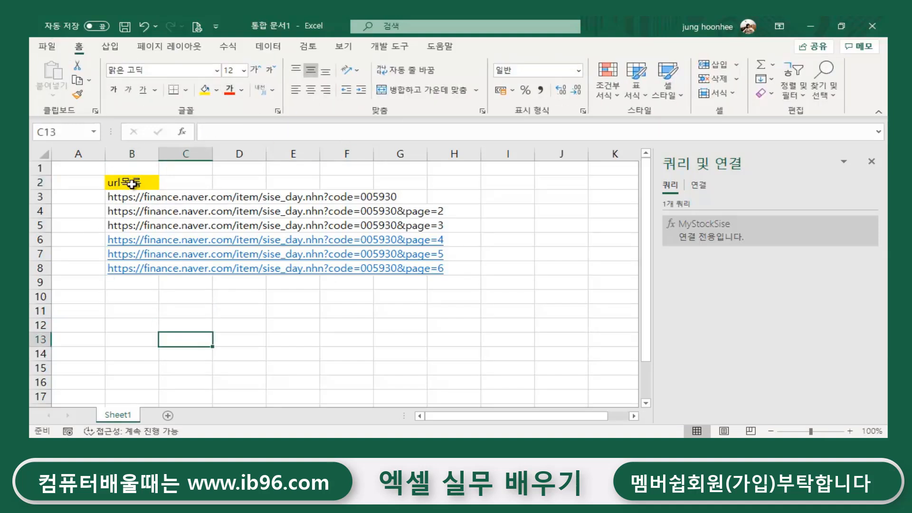
left_click(290, 300)
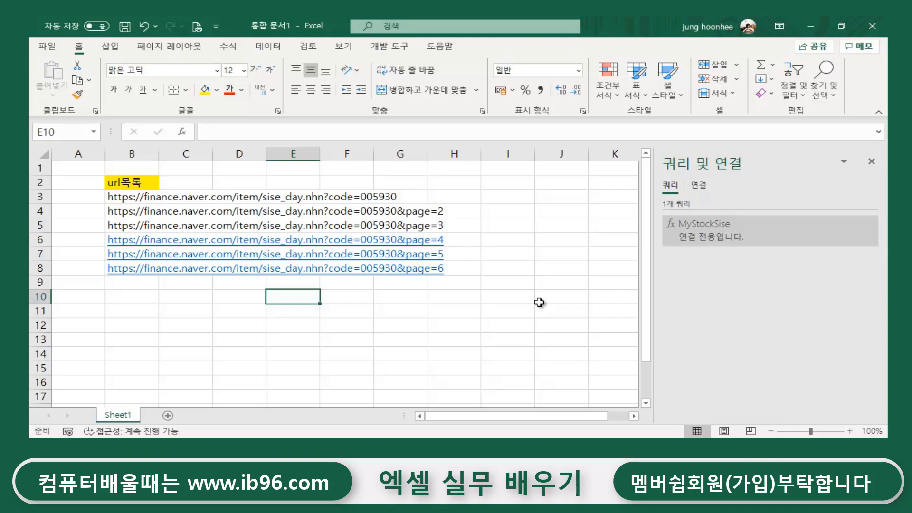
left_click_drag(123, 199, 125, 270)
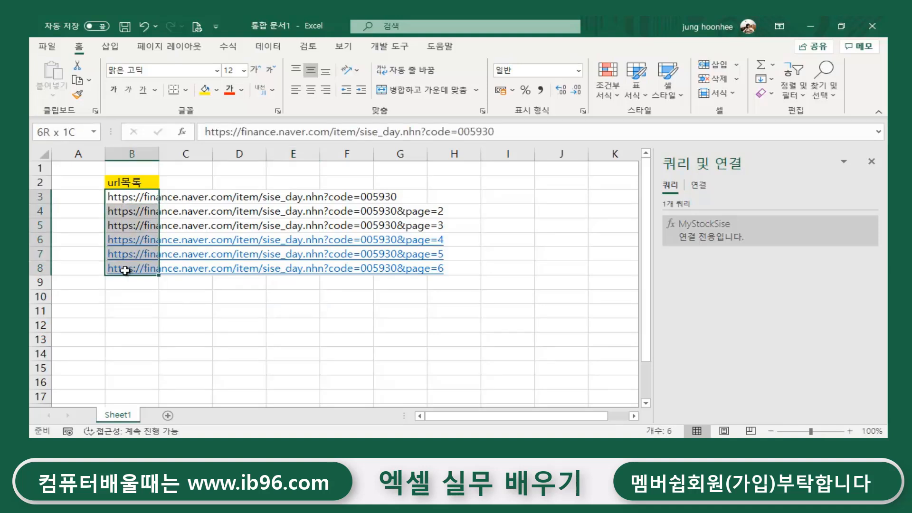
left_click(163, 285)
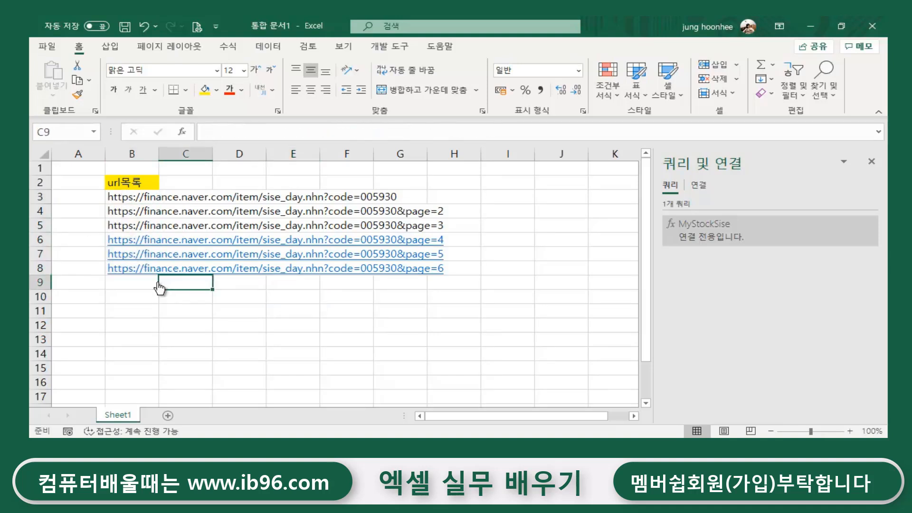
left_click(127, 183)
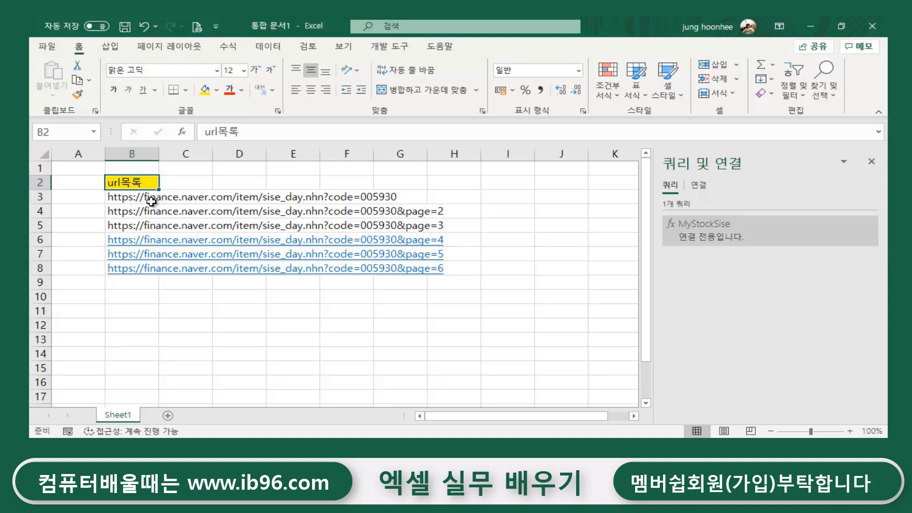
Step: Load the range B2:B8 into Power Query as a table that includes headers
left_click_drag(126, 182, 125, 270)
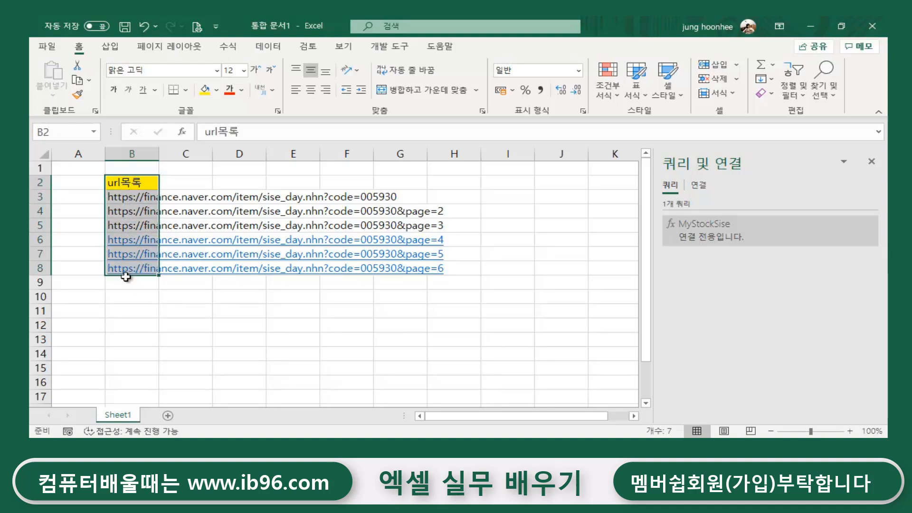
left_click(264, 47)
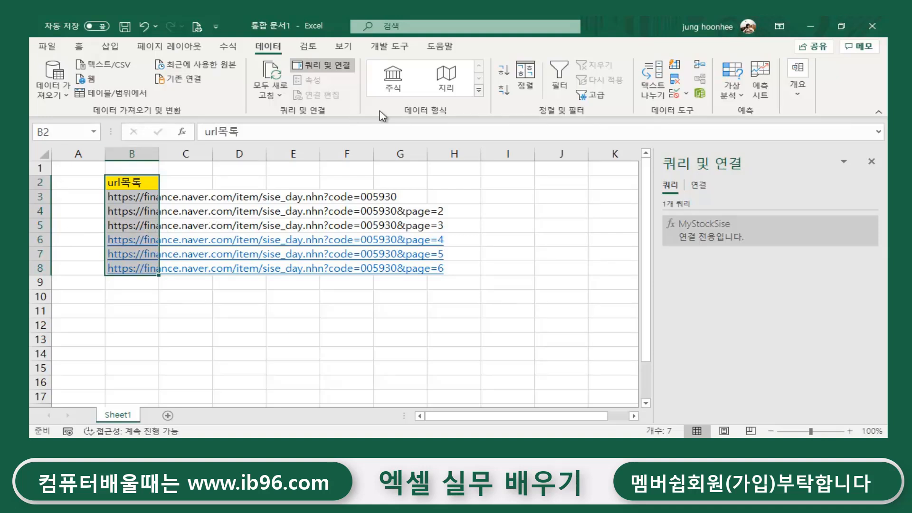
left_click(109, 95)
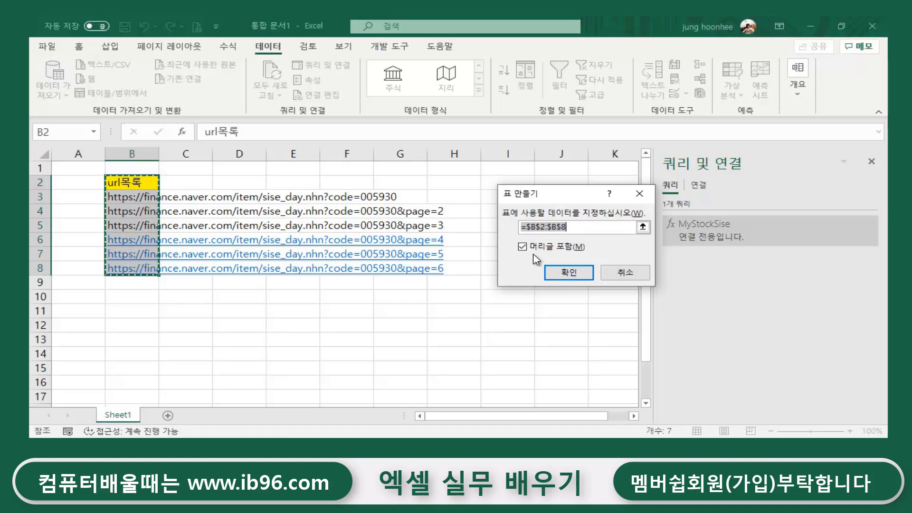
left_click(568, 274)
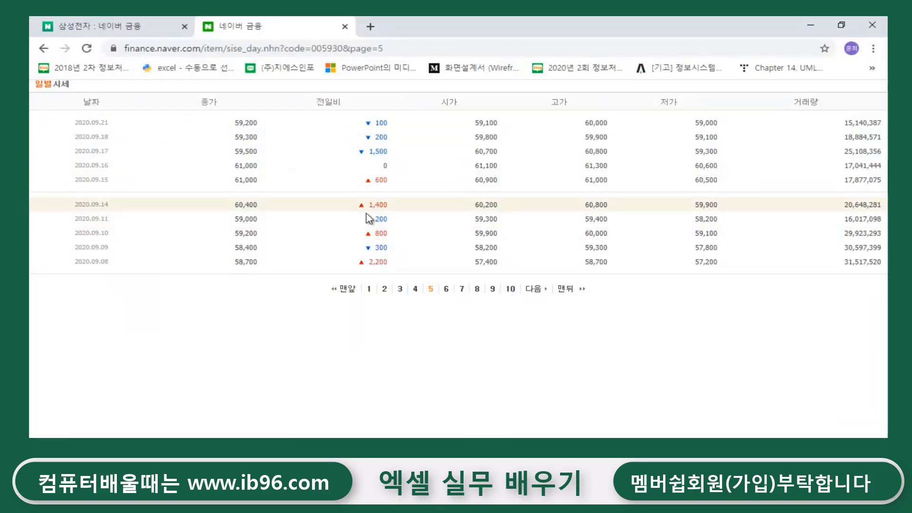
Step: In the browser, view page 1 of the daily prices and reload its address without the &page=1 part
left_click(369, 289)
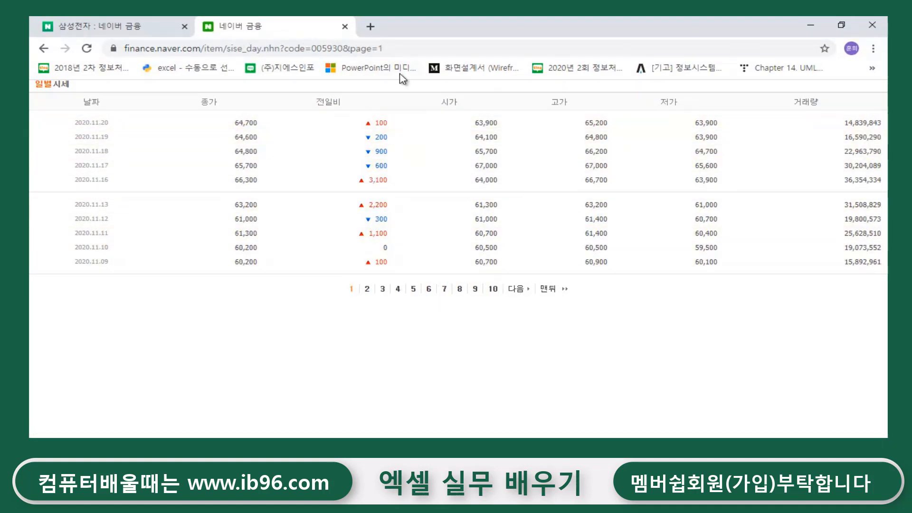
left_click(395, 48)
left_click(395, 48)
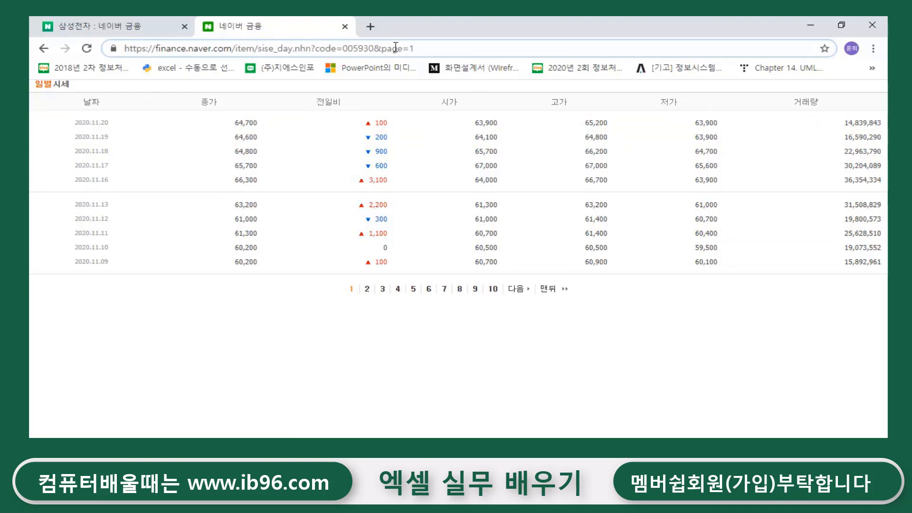
key("BackSpace")
key("BackSpace")
key("BackSpace")
key("BackSpace")
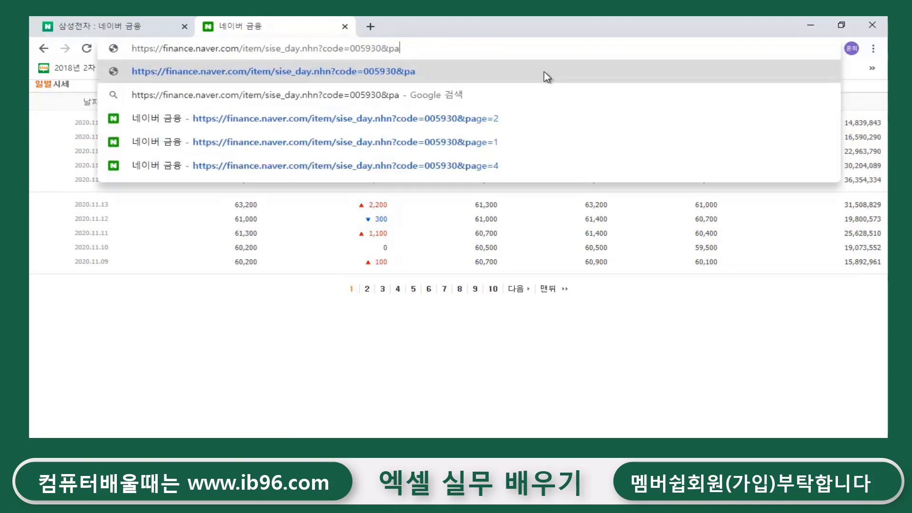
key("BackSpace")
key("BackSpace")
key("BackSpace")
left_click(547, 71)
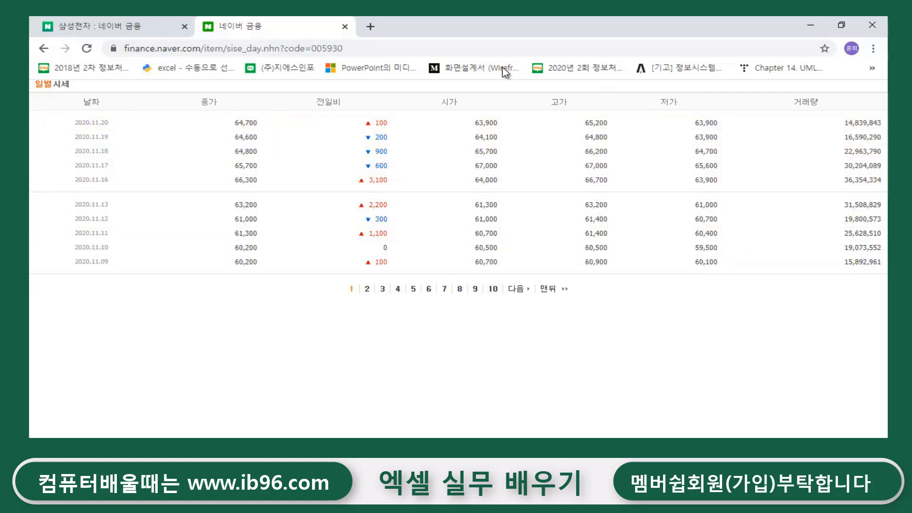
Step: View page 2 of the daily prices and switch back to the Power Query Editor
left_click(362, 293)
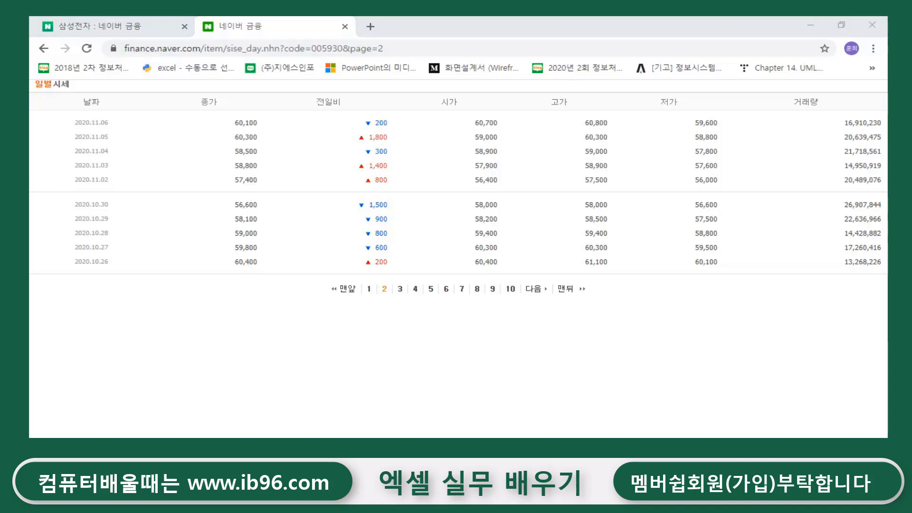
mouse_move(571, 446)
left_click(648, 401)
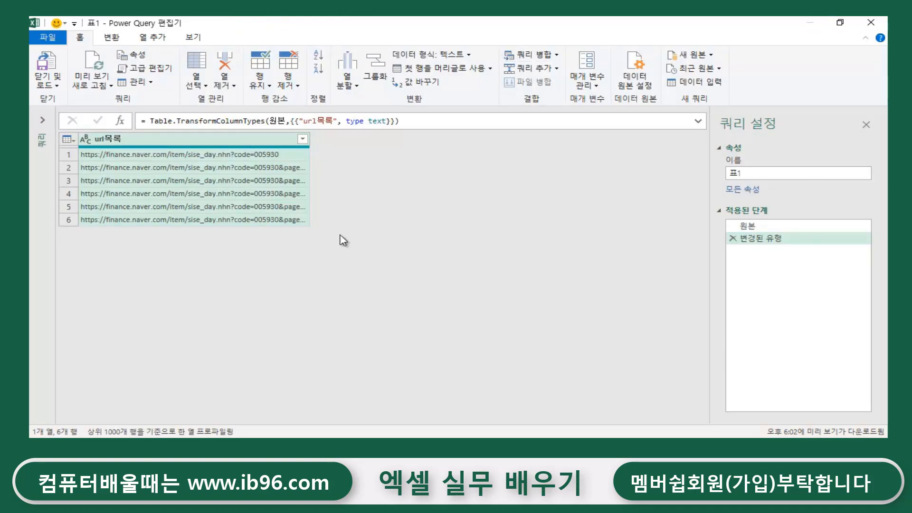
Step: Start a custom column in the url목록 query and name it stocksise
left_click(156, 43)
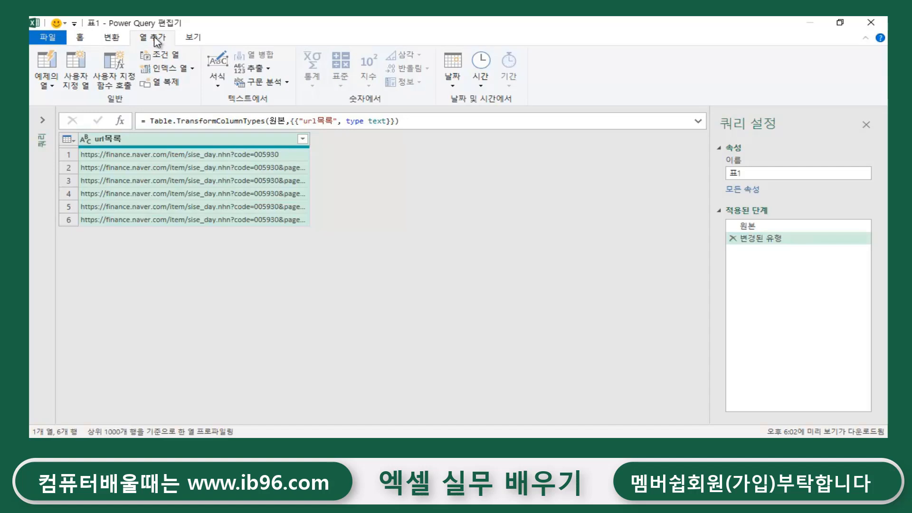
left_click(76, 68)
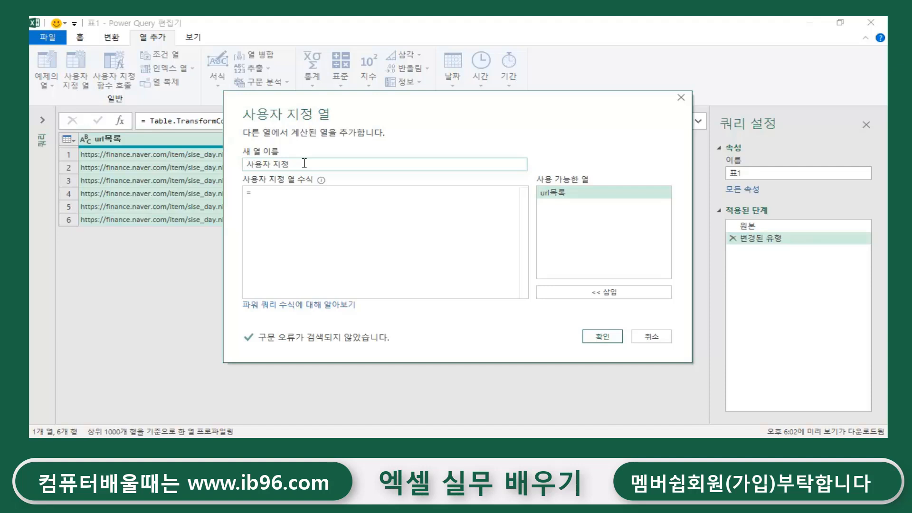
left_click_drag(389, 106, 569, 163)
left_click(489, 217)
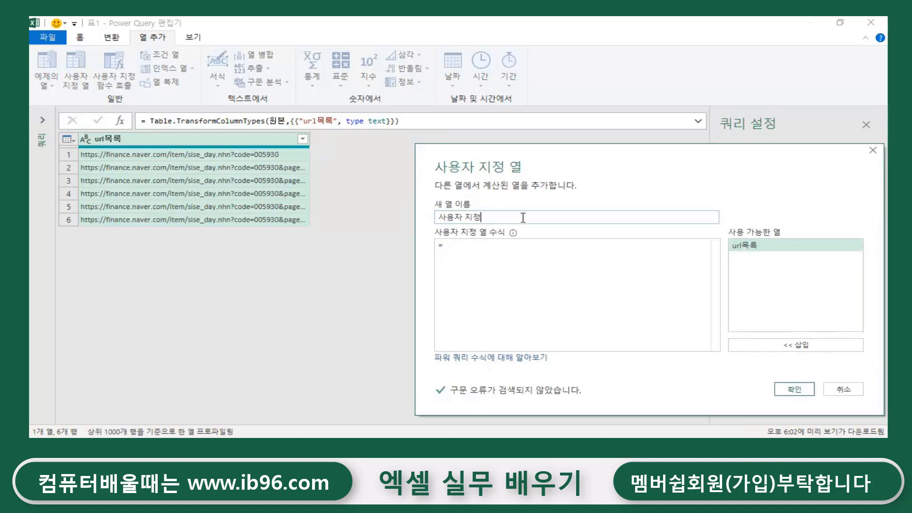
key("BackSpace")
key("BackSpace")
key("BackSpace")
key("BackSpace")
key("BackSpace")
key("BackSpace")
type("stocksise")
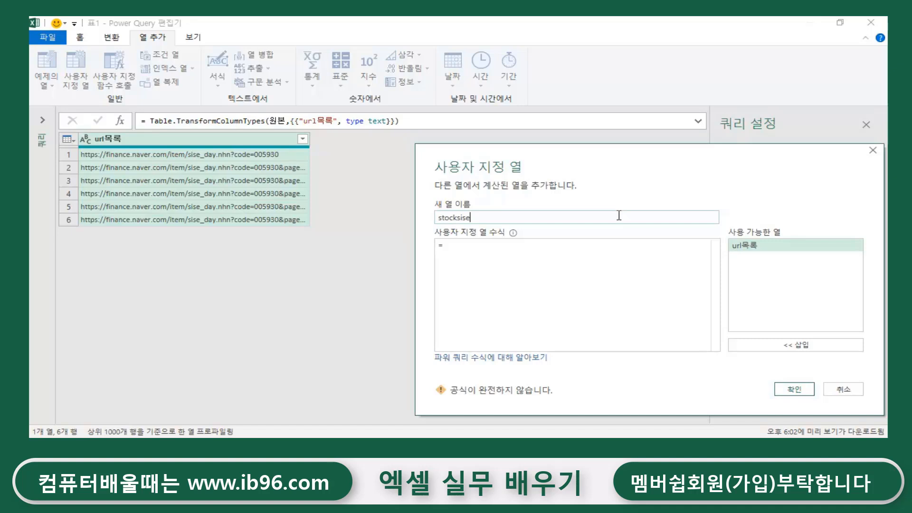
Step: Enter the custom column formula = MyStockSise([url목록]) and create the stocksise column
left_click(452, 244)
left_click_drag(627, 158, 554, 143)
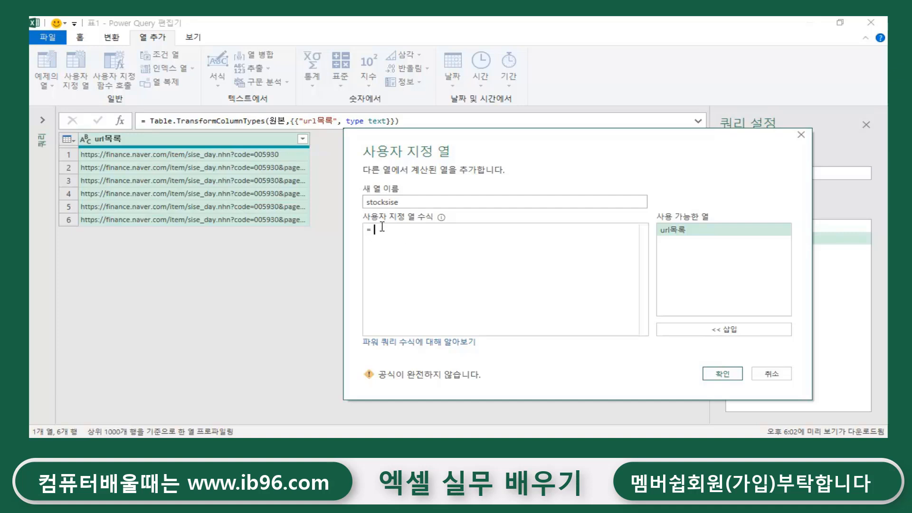
left_click_drag(508, 142, 518, 207)
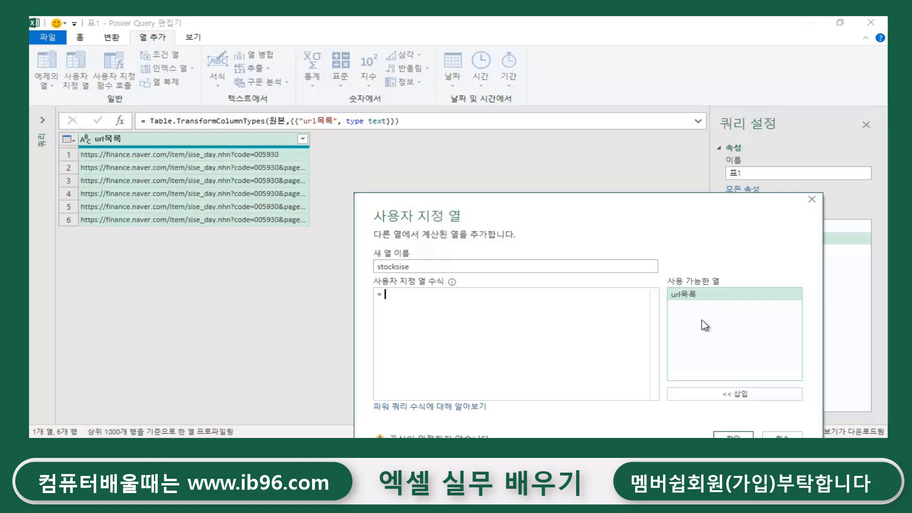
type("M")
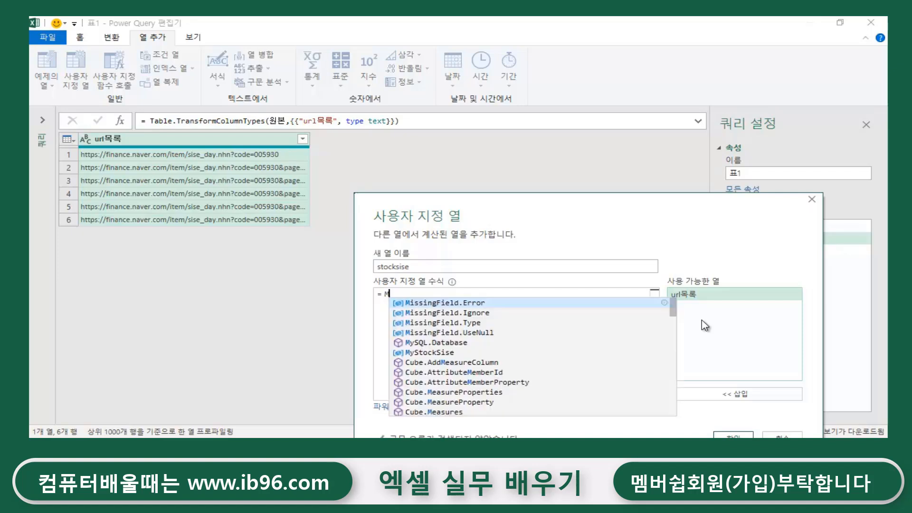
type("y")
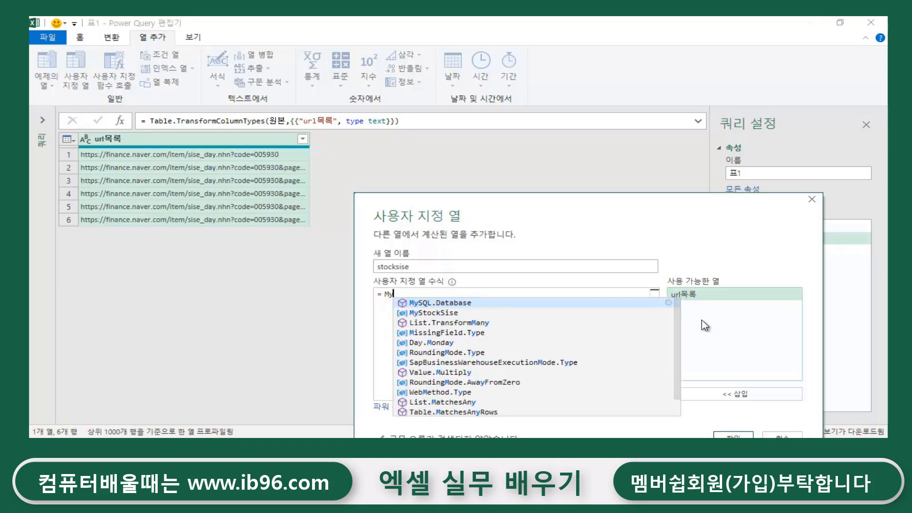
type("S")
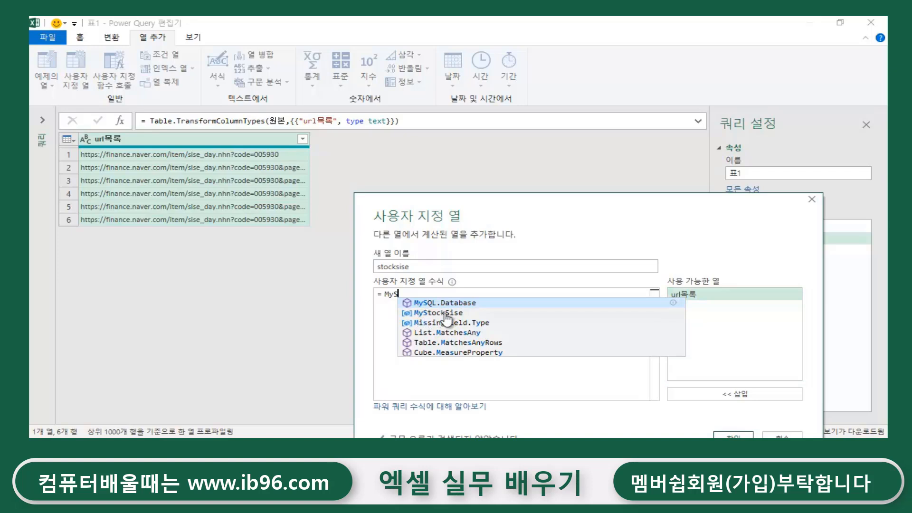
left_click(431, 314)
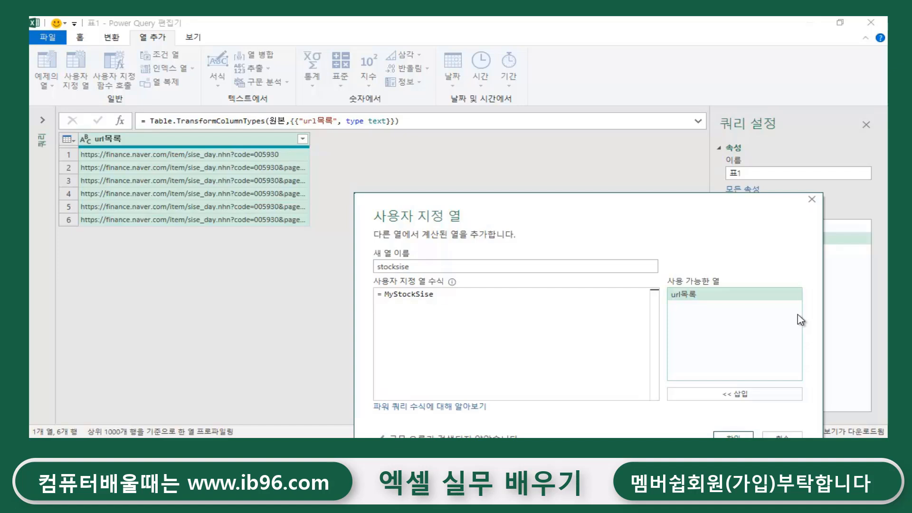
type("(")
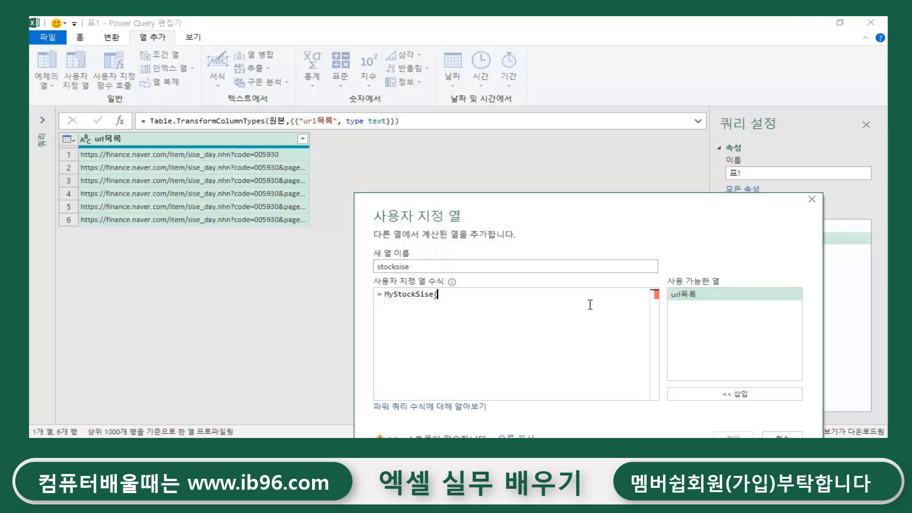
type("[")
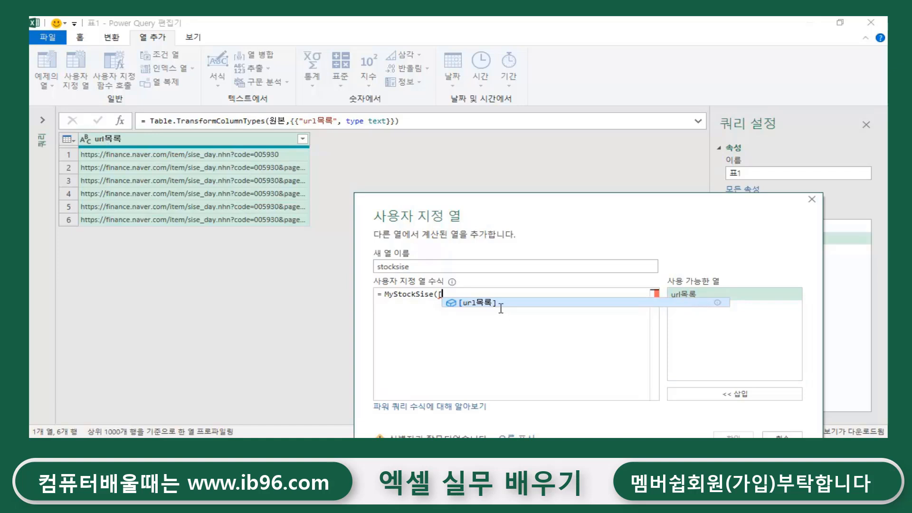
left_click(478, 302)
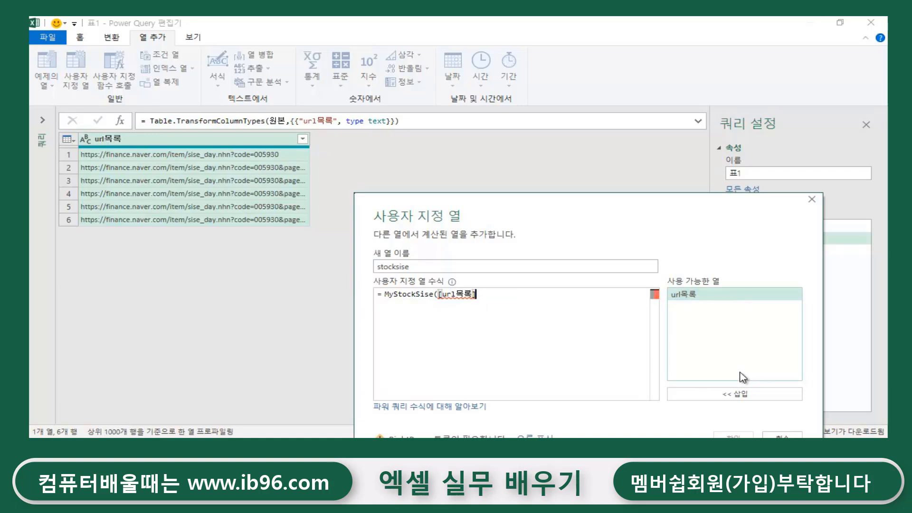
type(")")
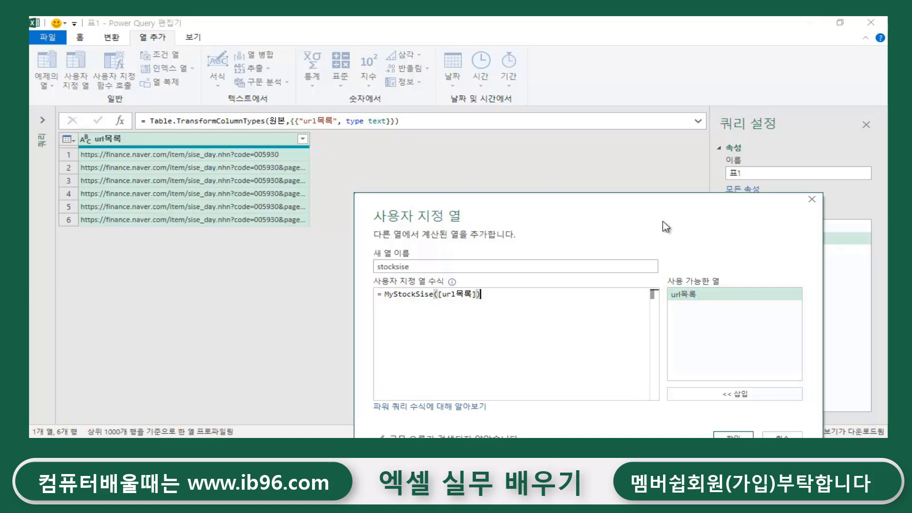
left_click_drag(656, 216, 657, 173)
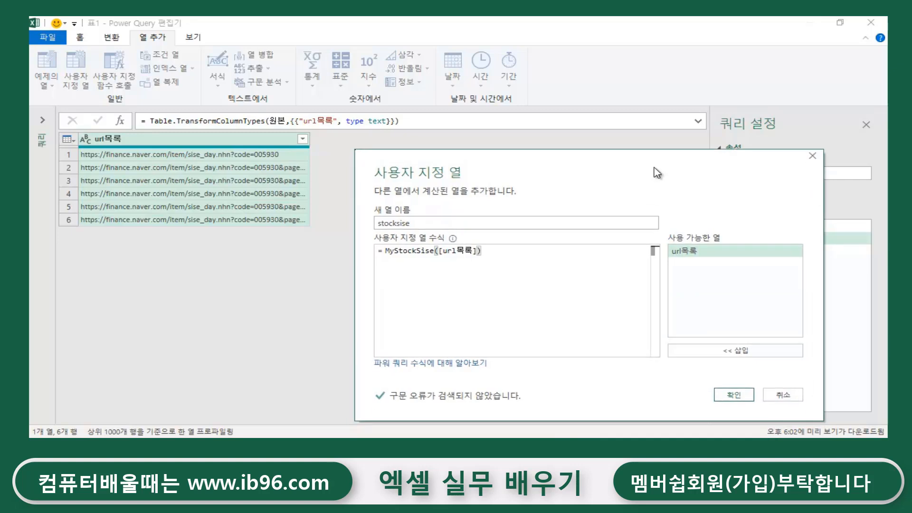
left_click(731, 396)
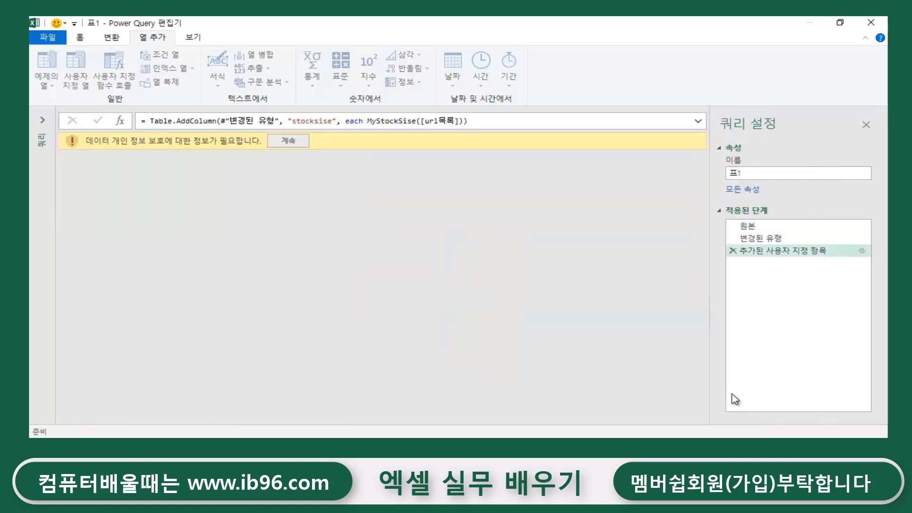
Step: Set this file to ignore privacy level checks and save the privacy settings
left_click(288, 142)
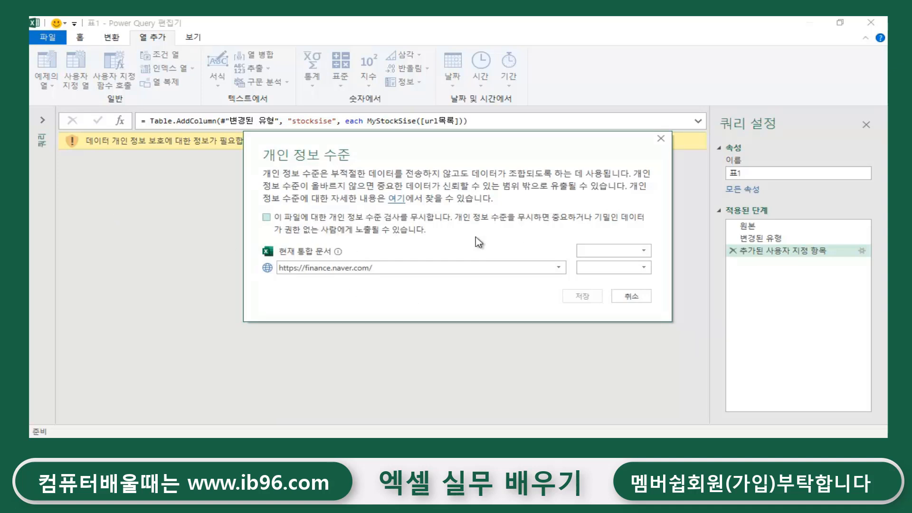
left_click(266, 217)
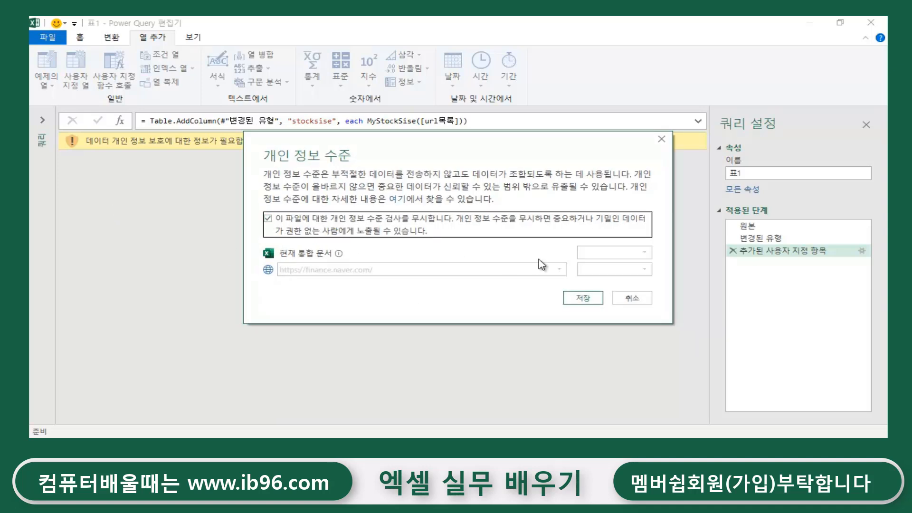
left_click(576, 298)
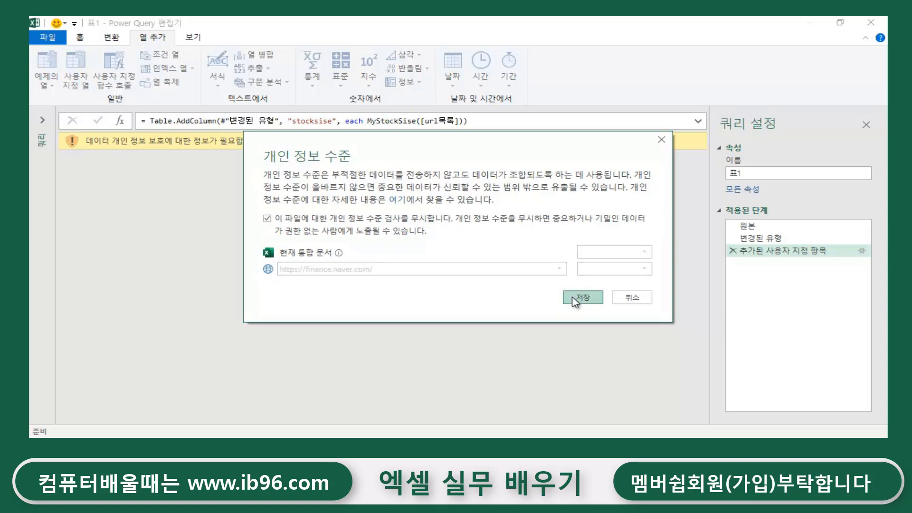
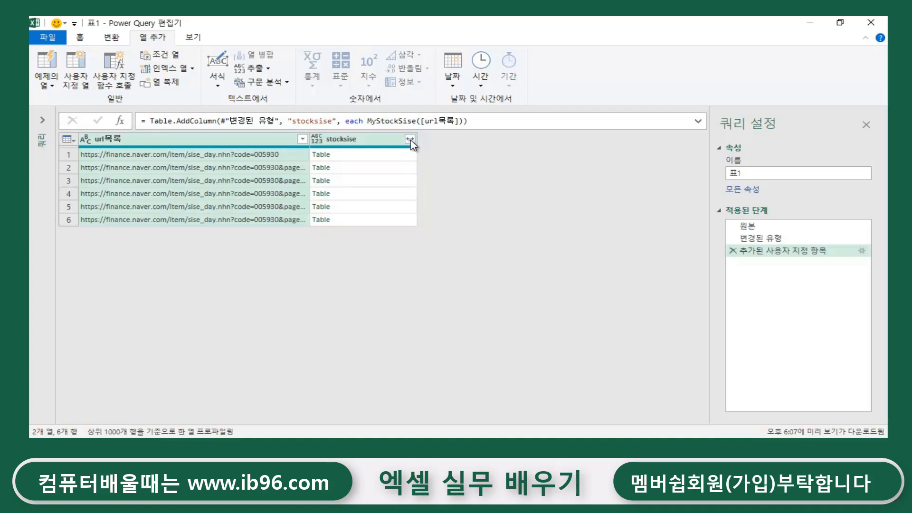
Step: Expand the stocksise tables into all columns except 전일비, without using the original column name as prefix
left_click(409, 139)
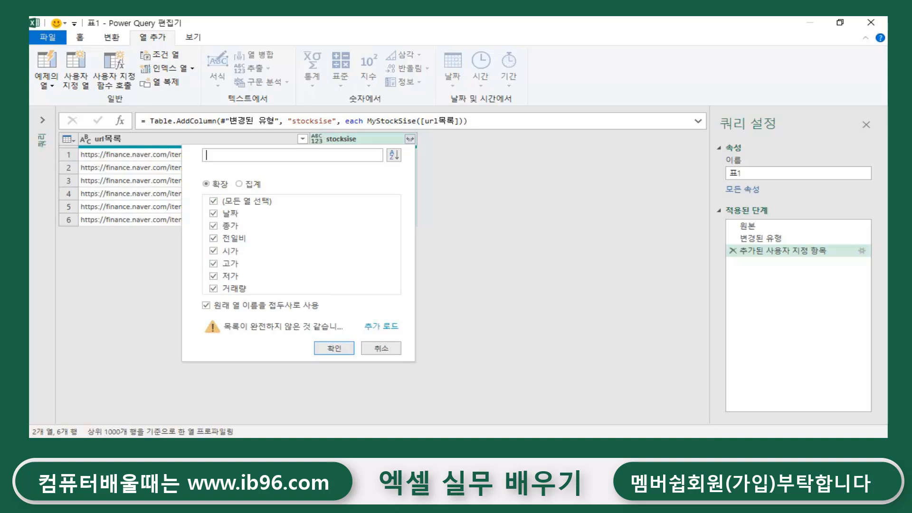
key("alt+Tab")
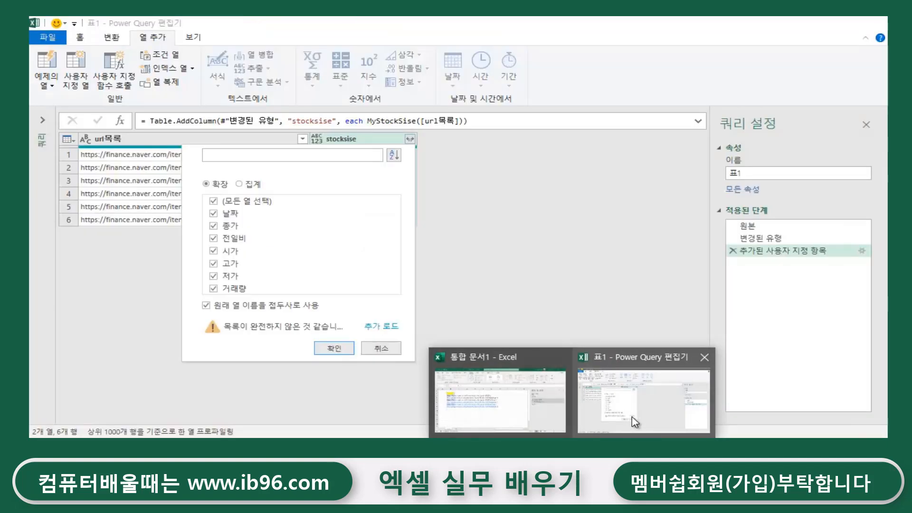
left_click(634, 422)
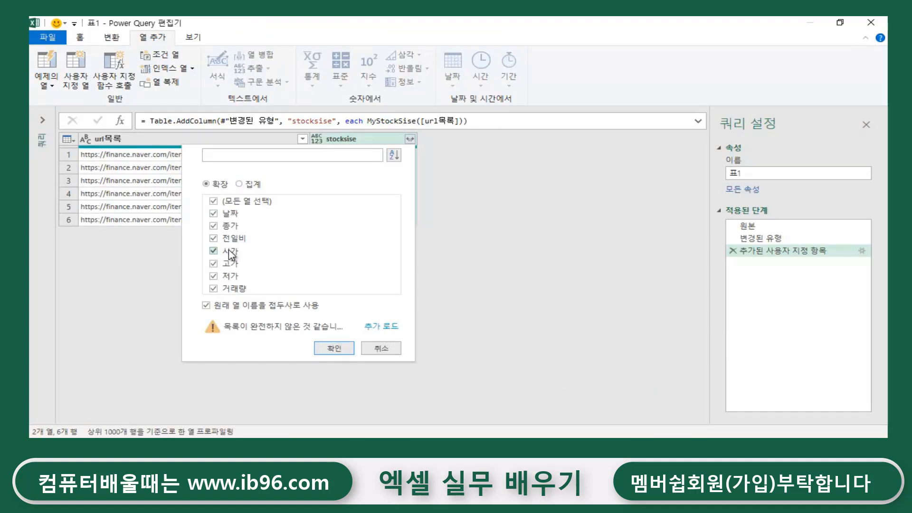
left_click(213, 238)
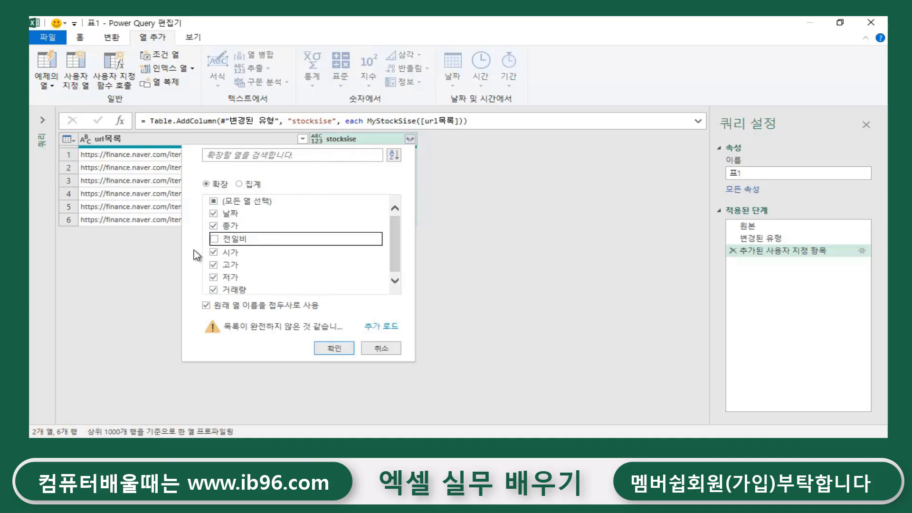
left_click(207, 306)
left_click(207, 306)
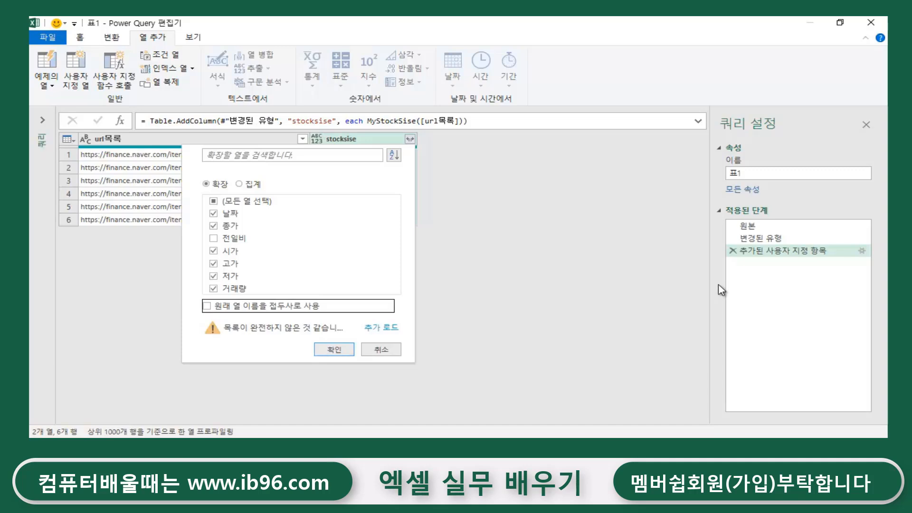
left_click(334, 350)
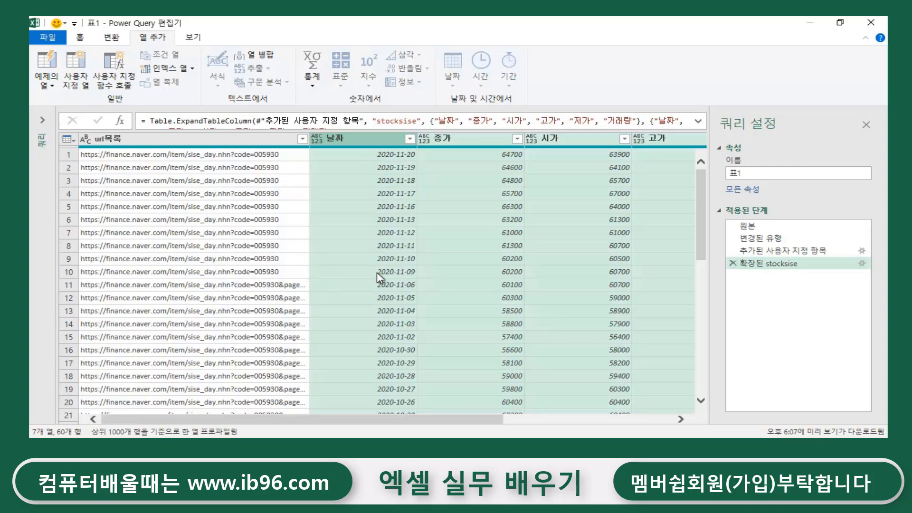
Step: Widen the url목록 column and examine which dates and prices come from each page address
scroll(299, 292, "down", 1)
left_click_drag(310, 138, 352, 141)
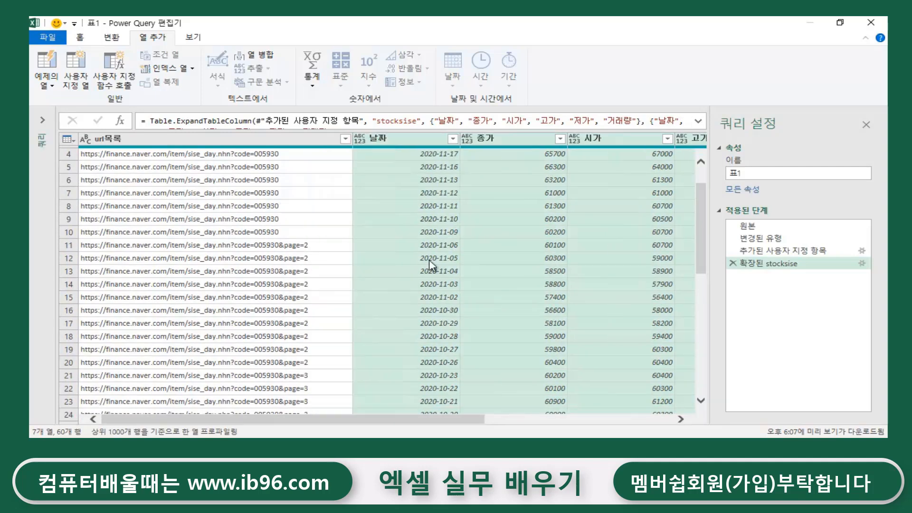
left_click(455, 248)
scroll(443, 259, "down", 4)
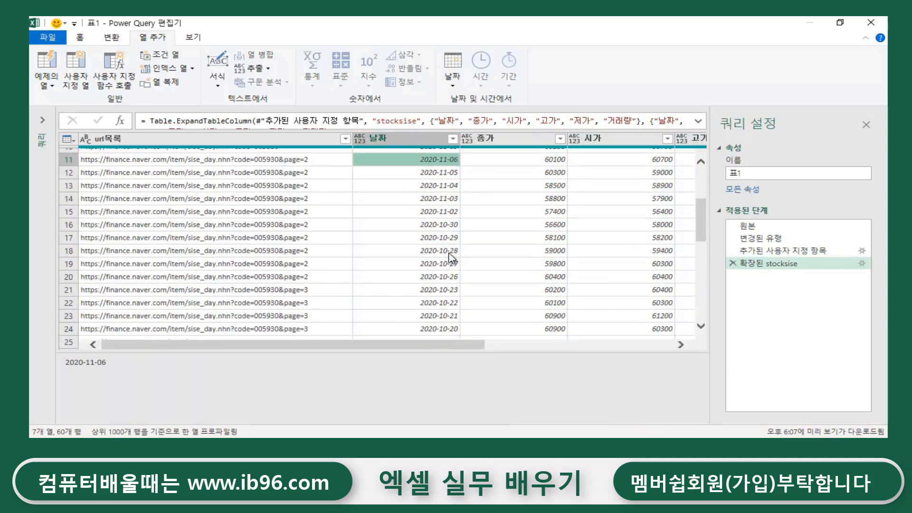
scroll(464, 318, "up", 4)
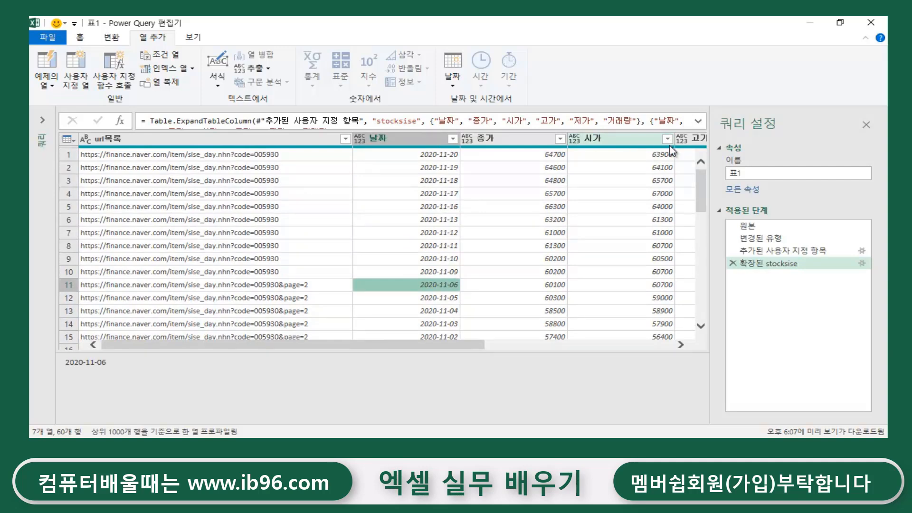
left_click_drag(411, 346, 304, 351)
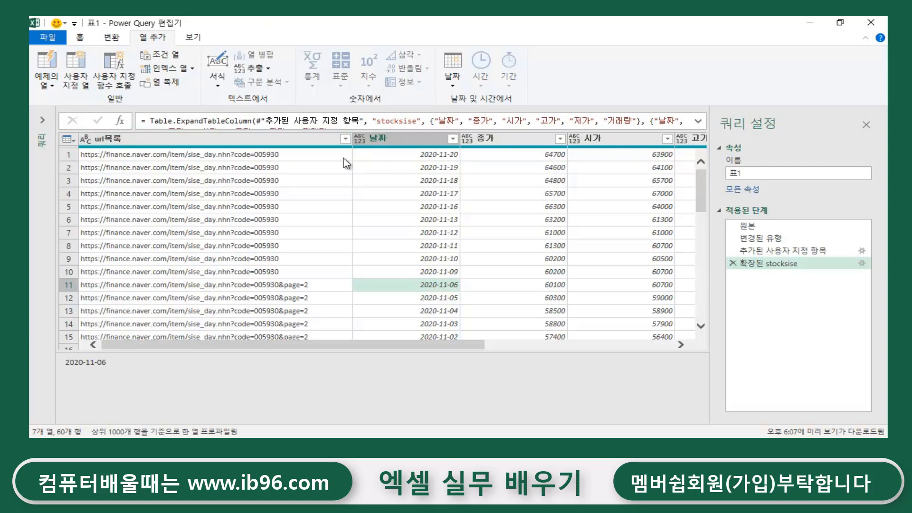
Step: Remove the url목록 column and compare the result with the preceding expand step
right_click(297, 143)
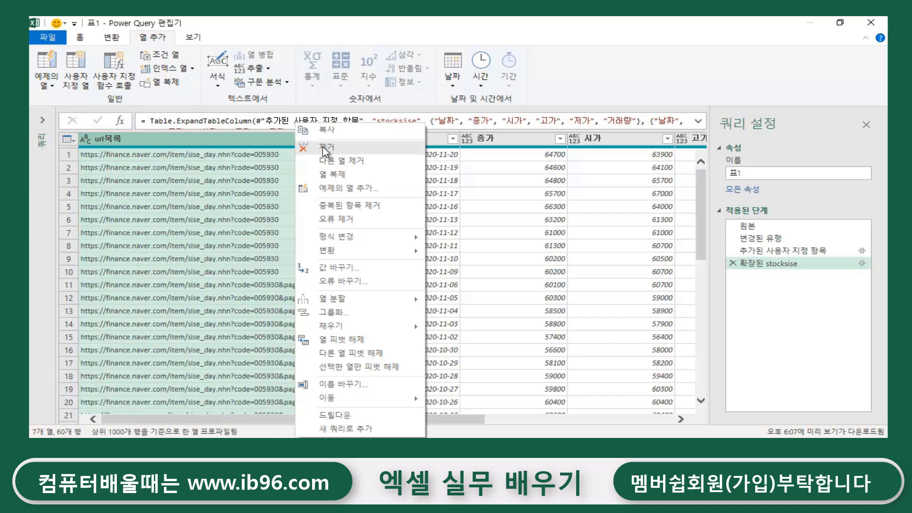
left_click(326, 151)
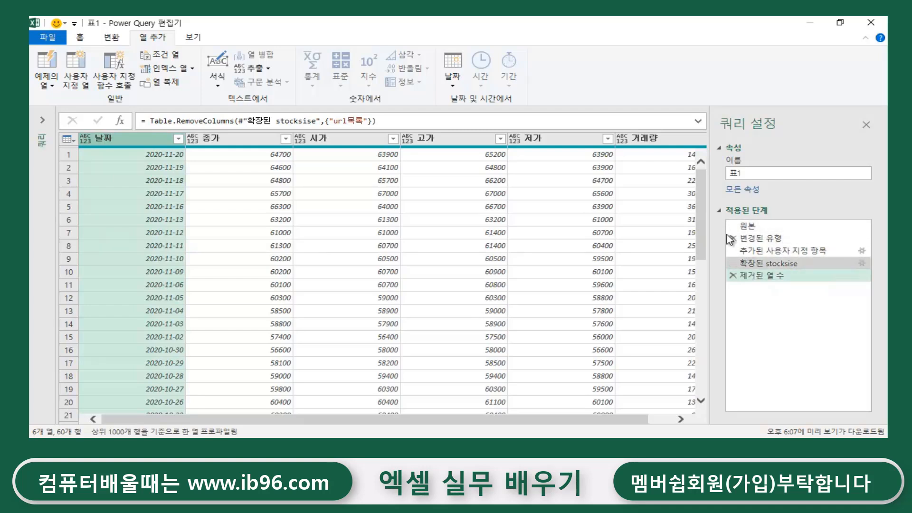
left_click(782, 266)
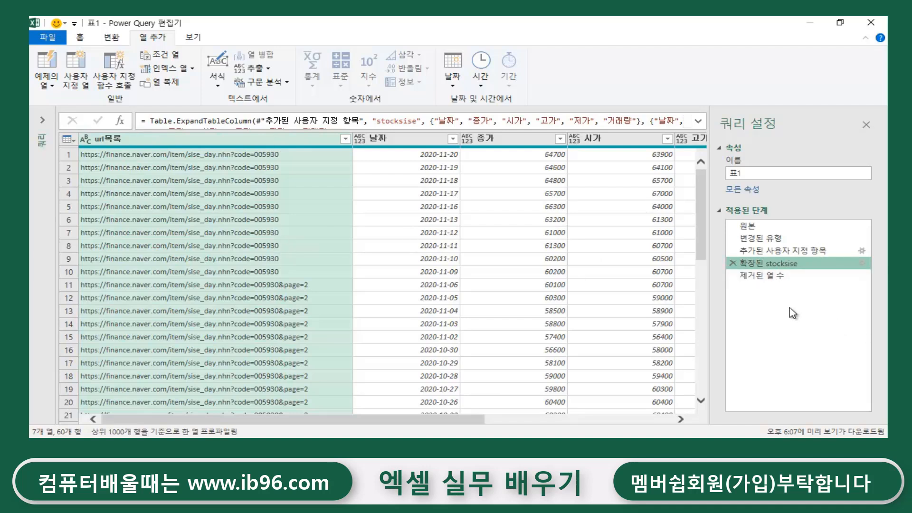
left_click(772, 277)
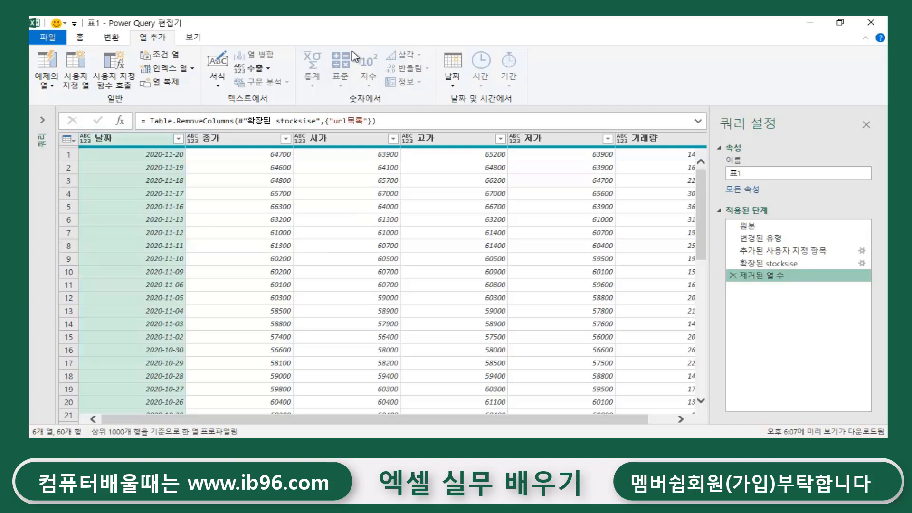
Step: Rename the query as StockDatesise2020
left_click(748, 172)
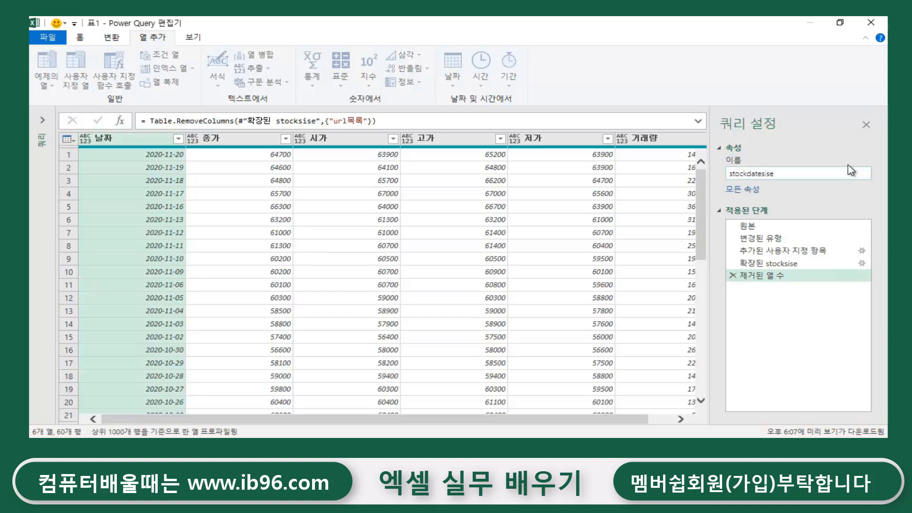
left_click(731, 174)
key("Delete")
type("Stockd")
key("BackSpace")
type("D")
key("Return")
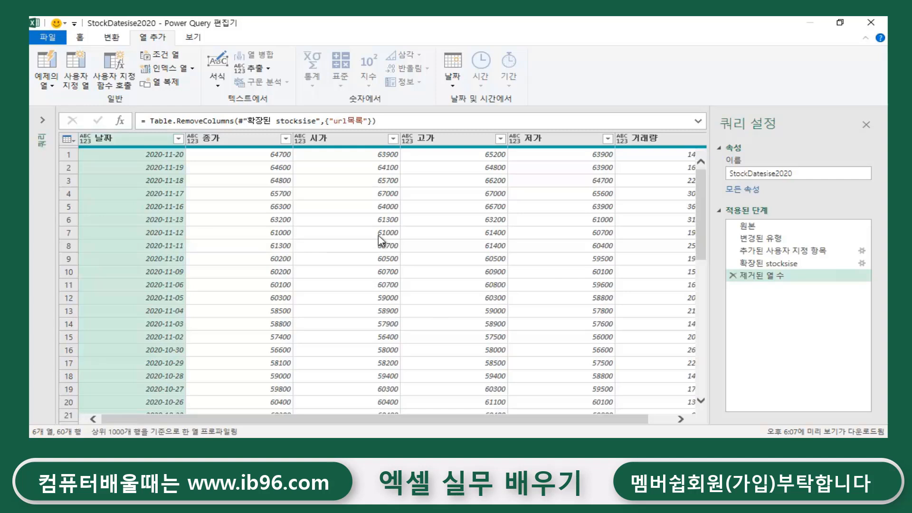
Step: Close and load the query into the workbook, look through the loaded price rows and select the first date
left_click(48, 38)
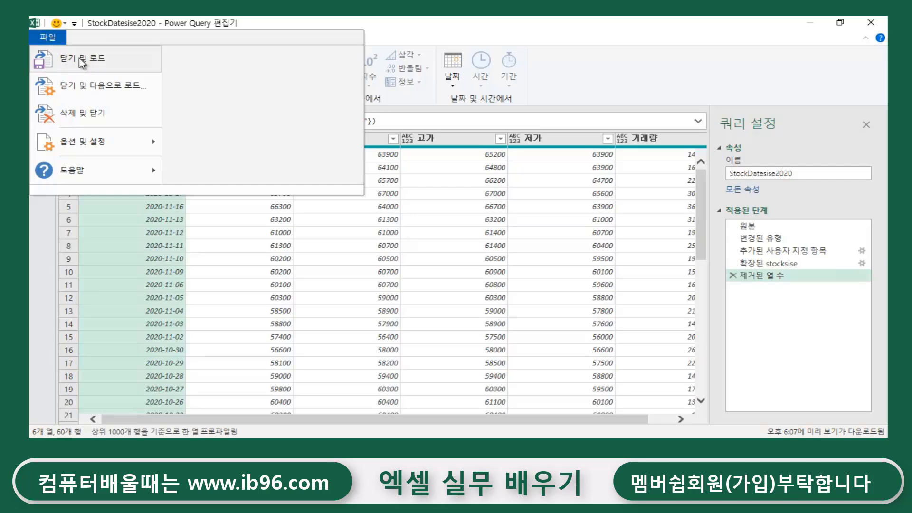
left_click(62, 60)
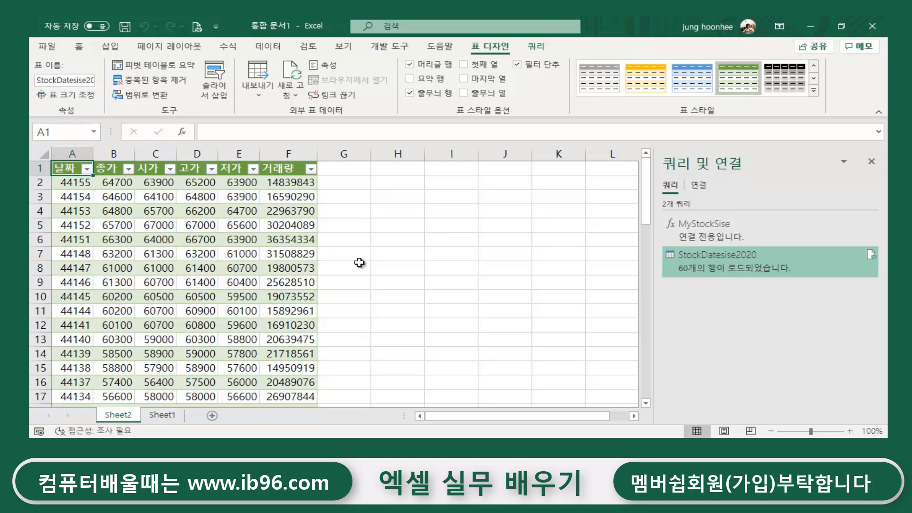
scroll(279, 299, "down", 3)
scroll(279, 299, "down", 9)
scroll(275, 328, "up", 12)
left_click(66, 183)
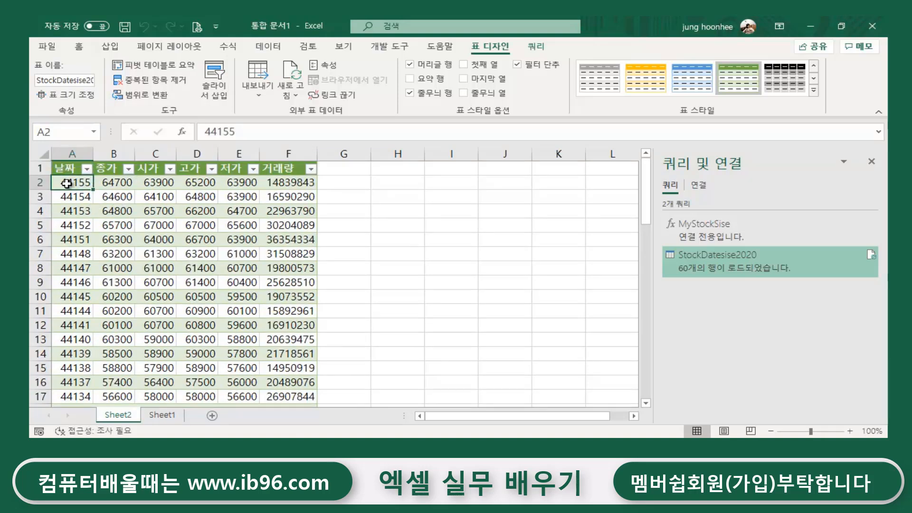
Step: Look through the loaded 날짜 values down to the last row and return to the start of the table
left_click_drag(68, 182, 93, 404)
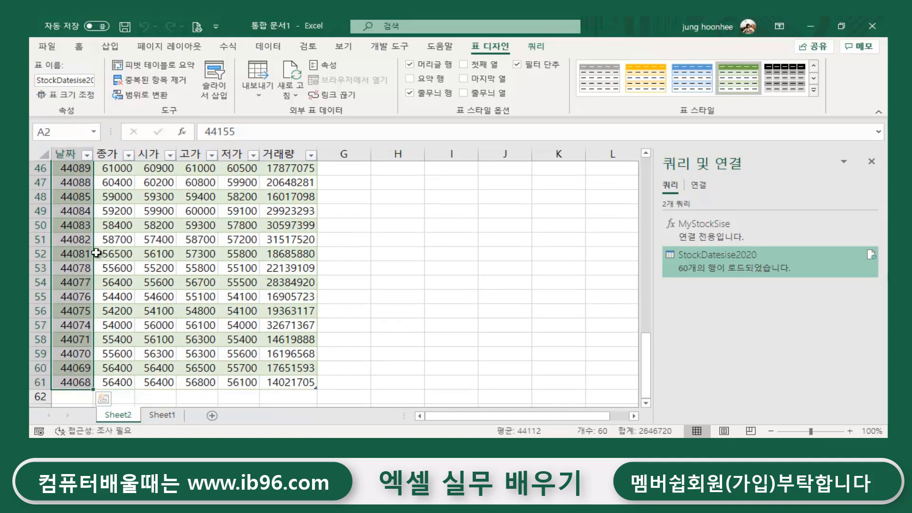
scroll(152, 230, "up", 5)
scroll(152, 229, "up", 10)
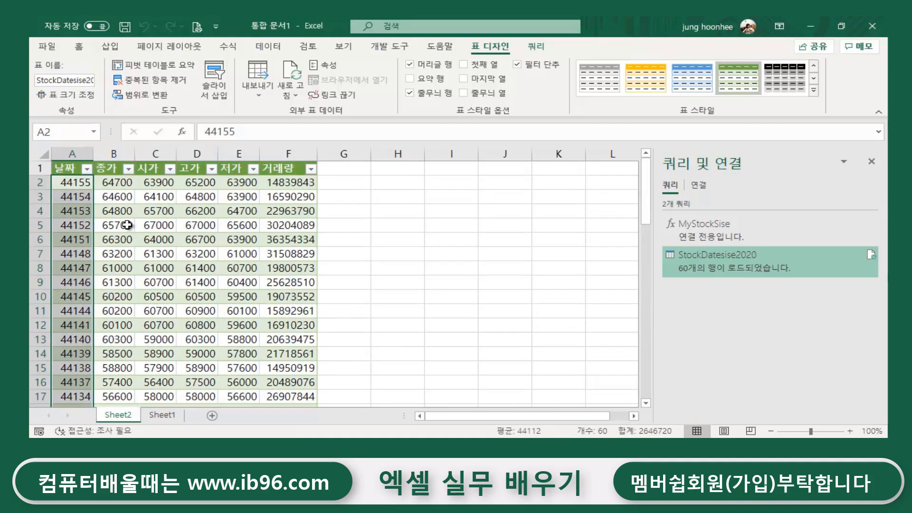
left_click(81, 182)
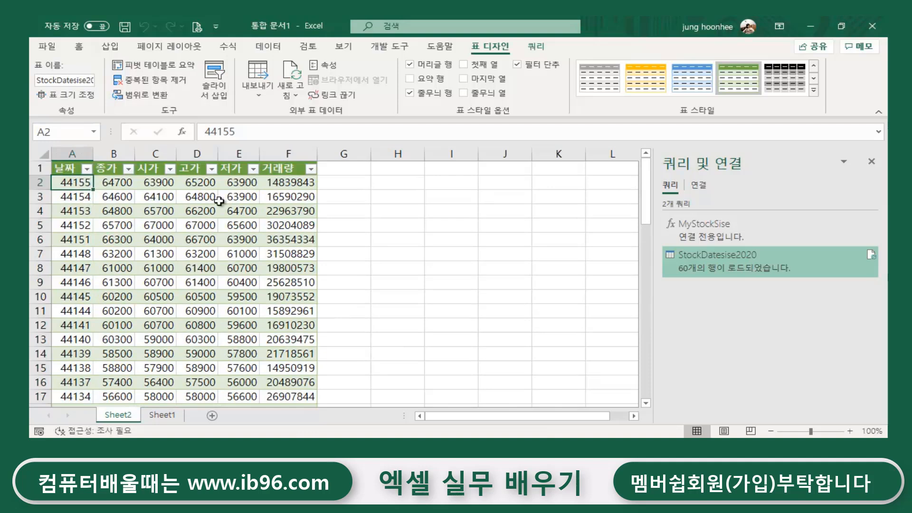
key("ctrl+Down")
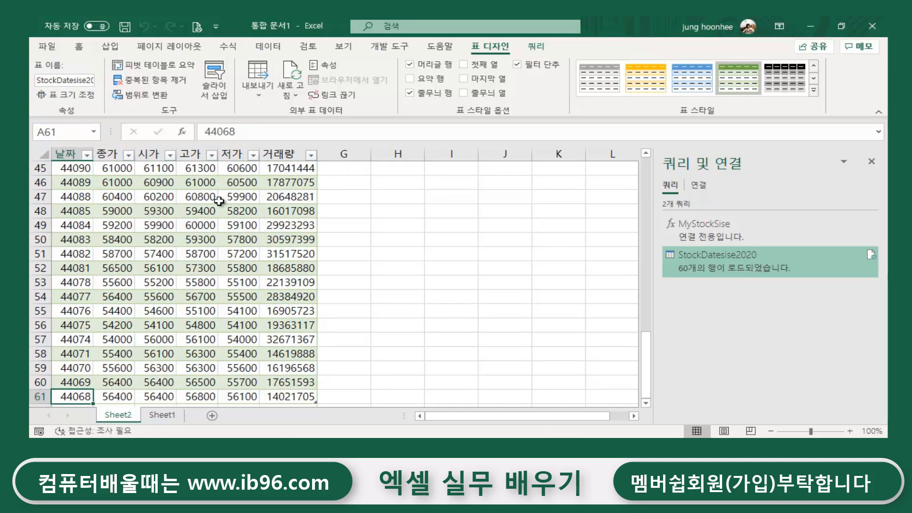
key("Up")
key("Up")
key("Up")
key("Up")
key("Up")
key("Up")
key("Up")
key("Up")
key("Up")
key("Up")
key("Up")
key("Up")
key("Up")
key("Up")
key("Up")
key("Up")
key("Up")
key("Up")
key("Up")
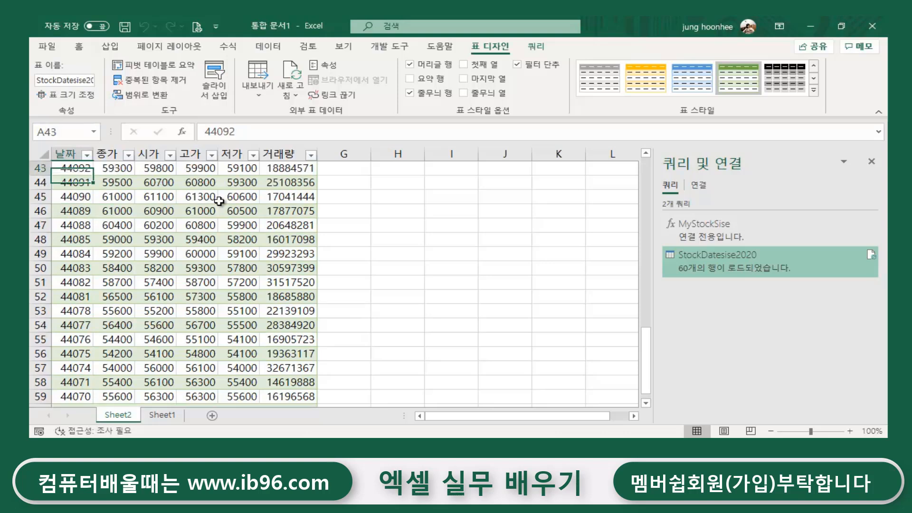
key("Up")
key("Up")
key("Up")
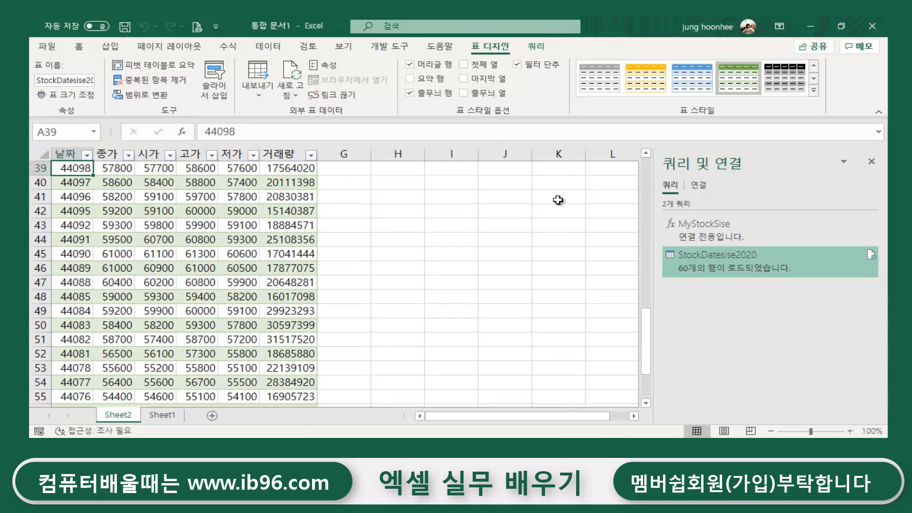
left_click_drag(646, 331, 646, 181)
Step: Format all 날짜 values as dates in the *2012-03-14 style and close the queries and connections pane
left_click(70, 182)
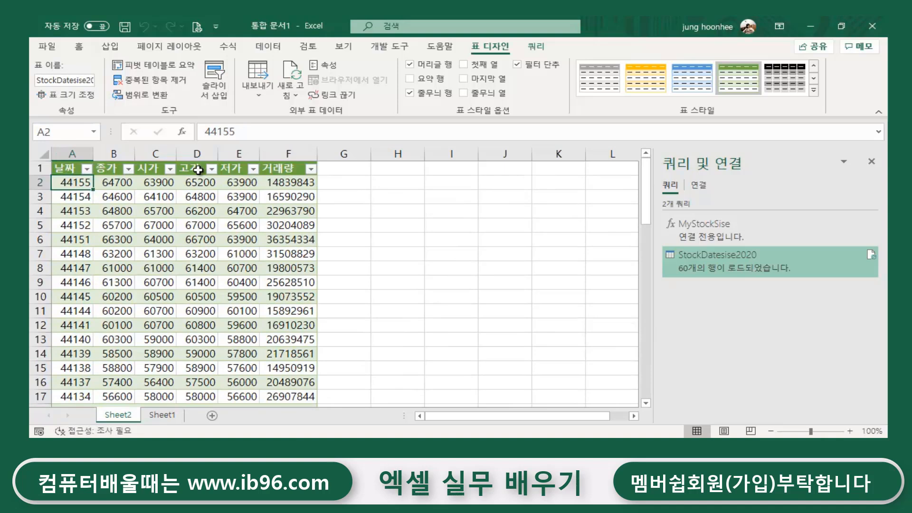
key("ctrl+shift+Down")
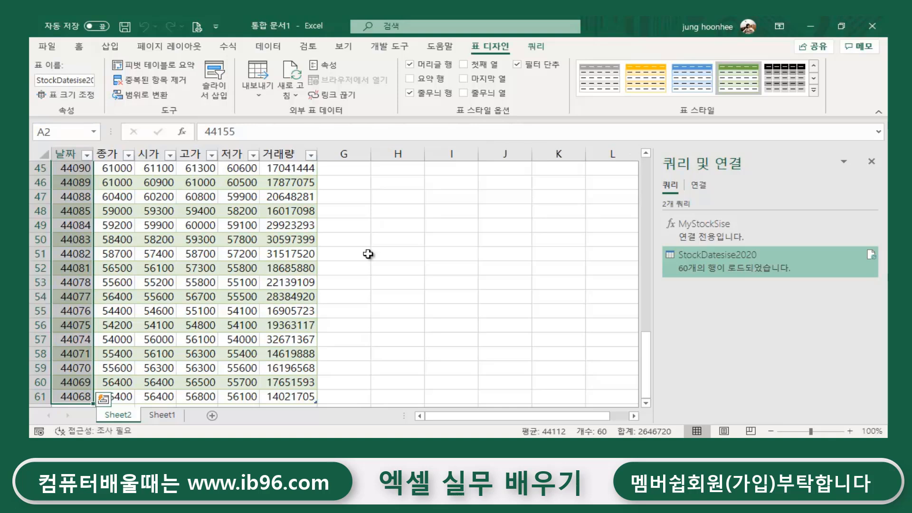
scroll(368, 254, "up", 15)
key("ctrl+1")
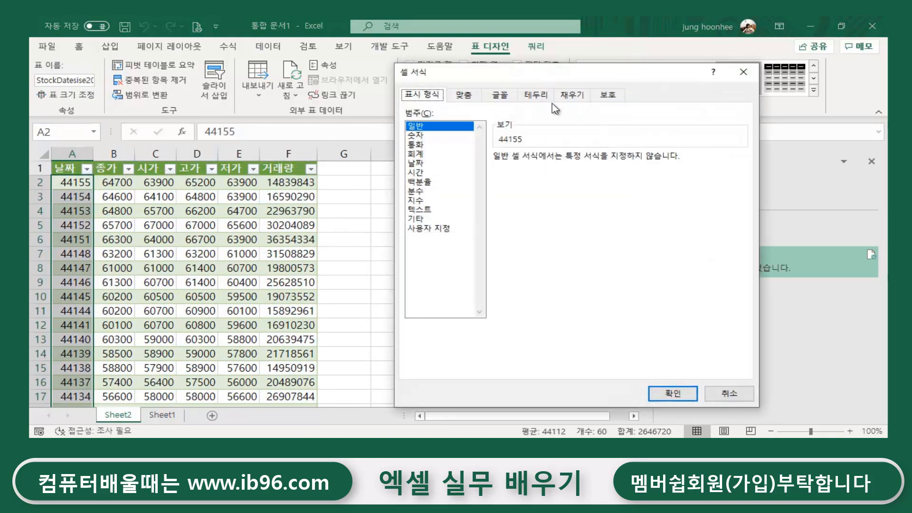
left_click(416, 164)
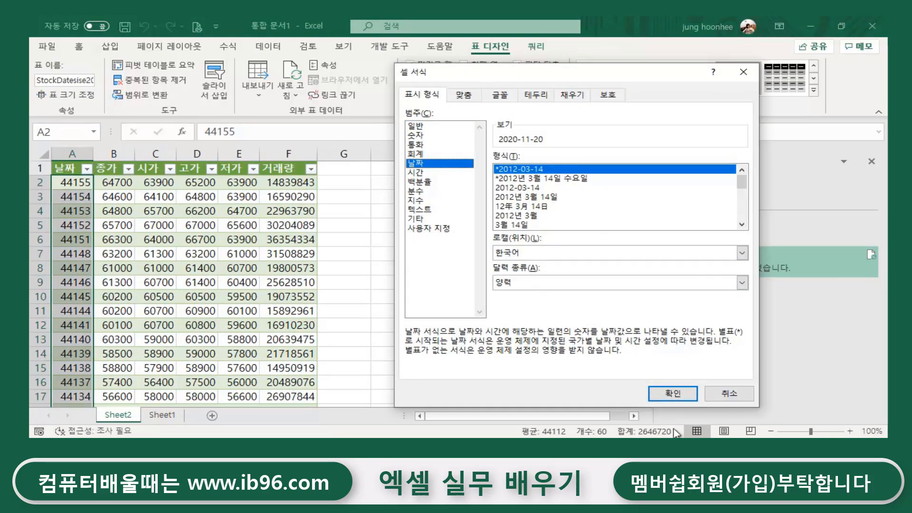
left_click(672, 394)
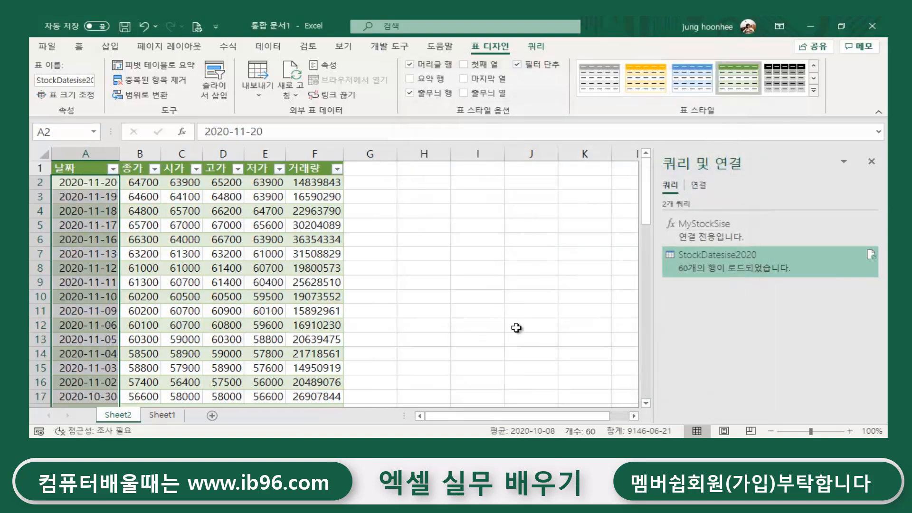
left_click(480, 300)
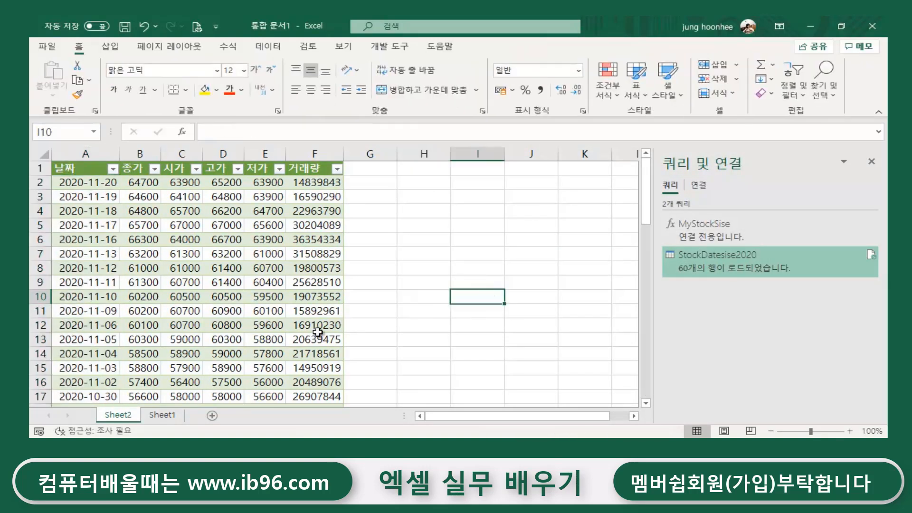
left_click(872, 162)
left_click(436, 241)
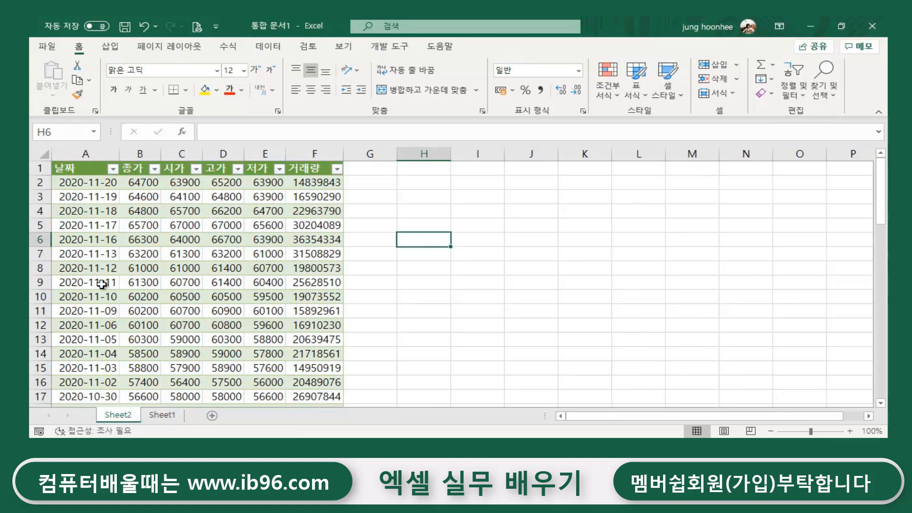
Step: Apply the comma style to all values in the 종가 through 거래량 columns
left_click(137, 182)
left_click_drag(137, 183, 344, 347)
scroll(386, 285, "up", 4)
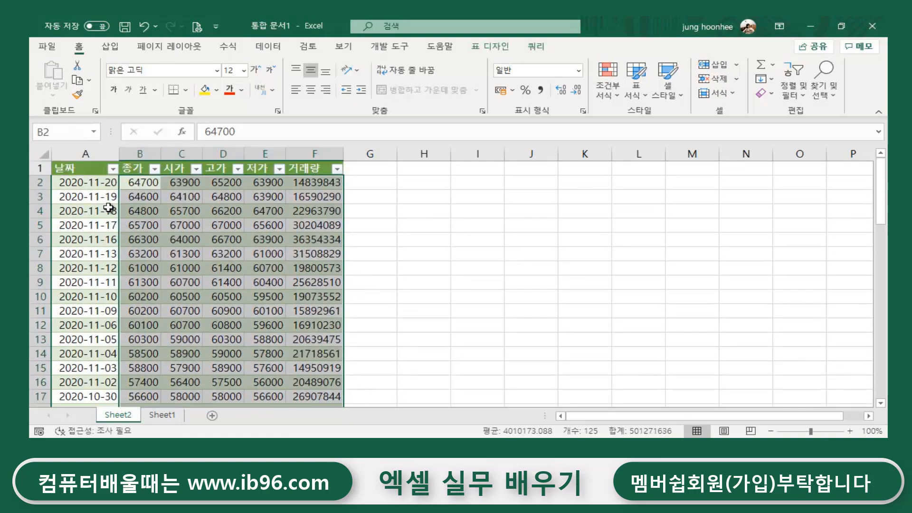
left_click(142, 182)
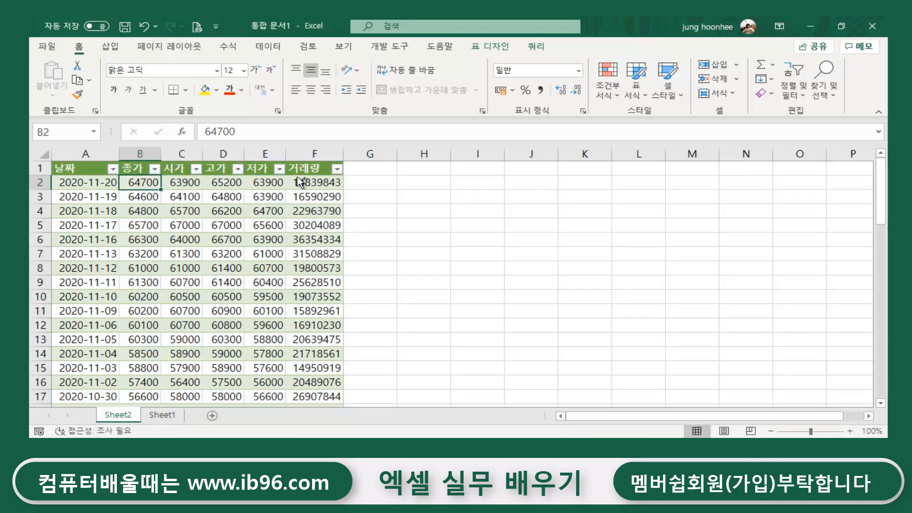
left_click(297, 179, "shift")
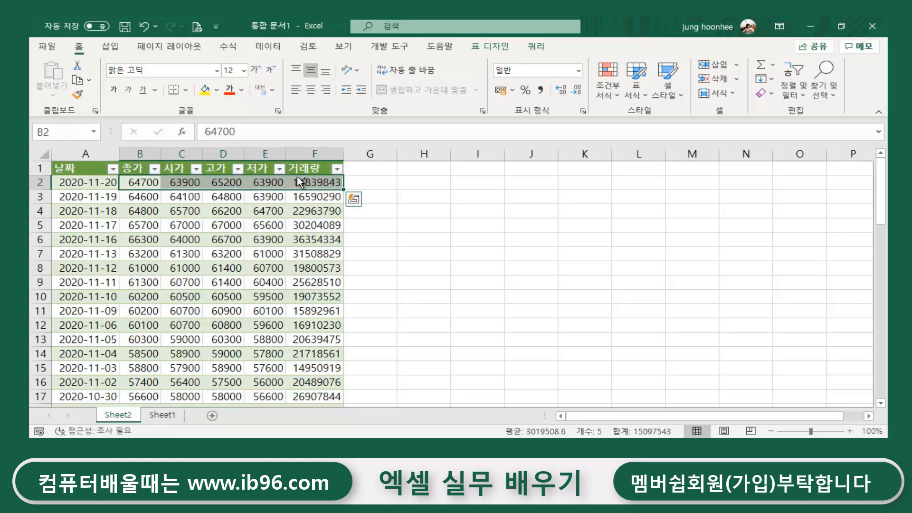
key("ctrl+shift+Down")
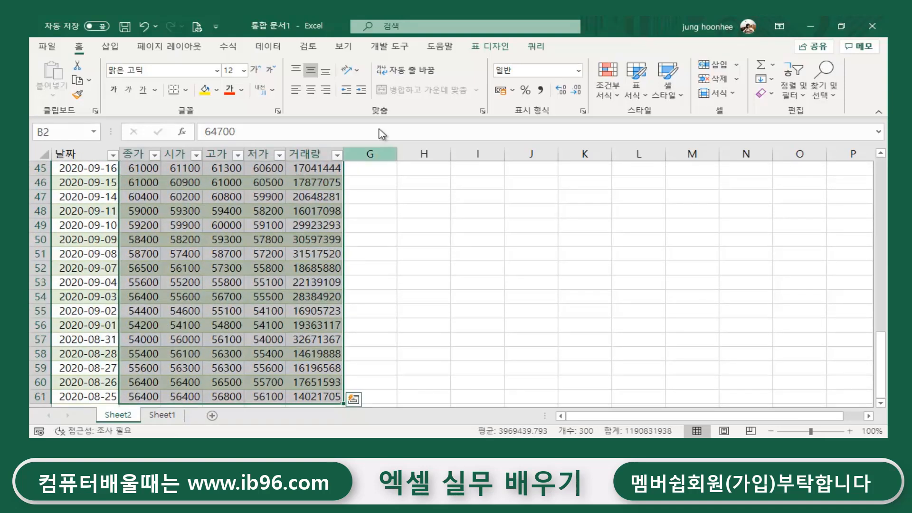
left_click(540, 93)
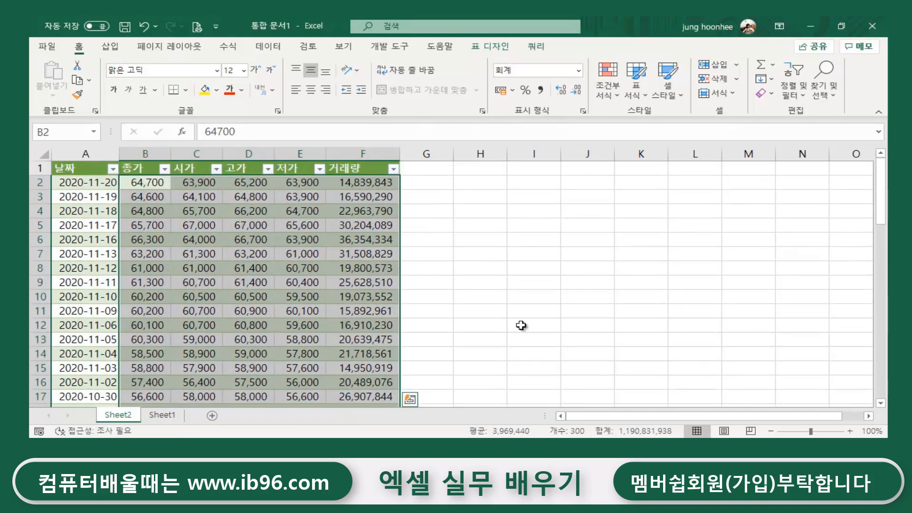
left_click(521, 325)
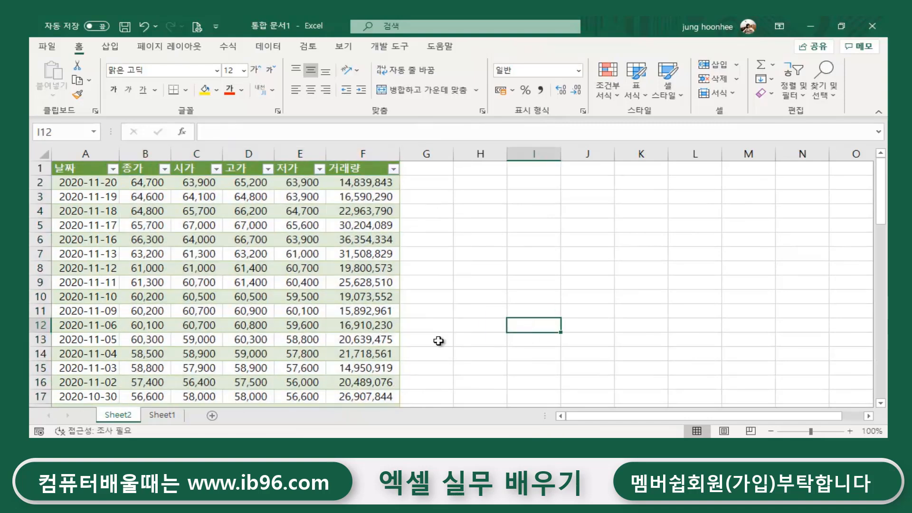
Step: Insert two blank rows above the table's header row
left_click(40, 168)
right_click(39, 168)
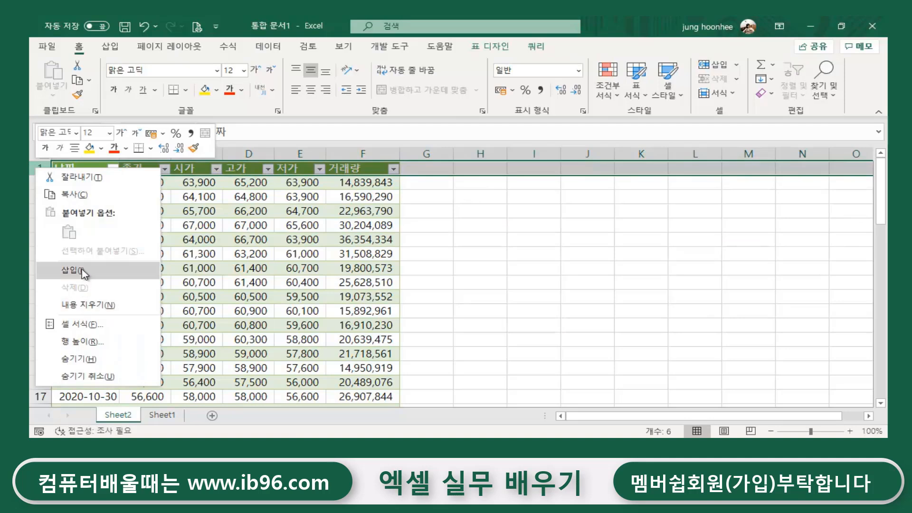
left_click(79, 269)
right_click(40, 168)
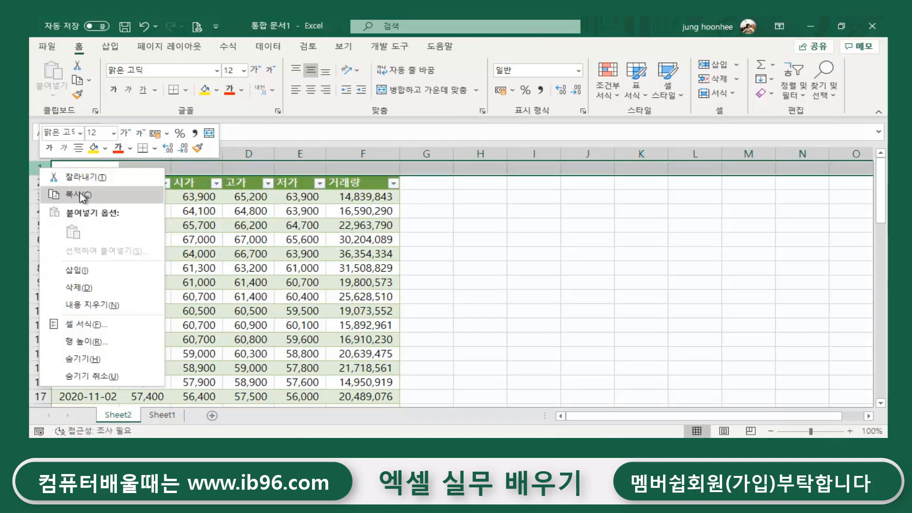
left_click(82, 271)
left_click(503, 268)
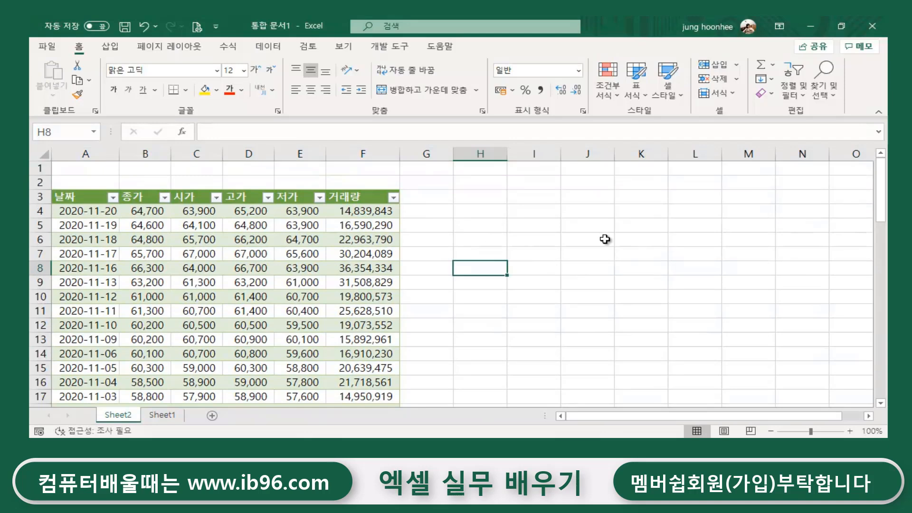
Step: Save the workbook as SISE_SAMSUNG2020 in the OneDrive 문서 folder
left_click(49, 52)
left_click(71, 217)
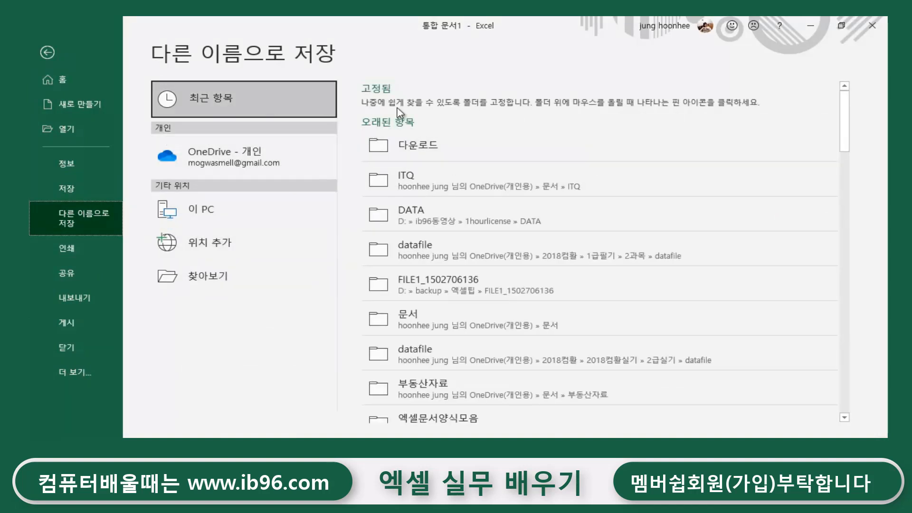
left_click(398, 324)
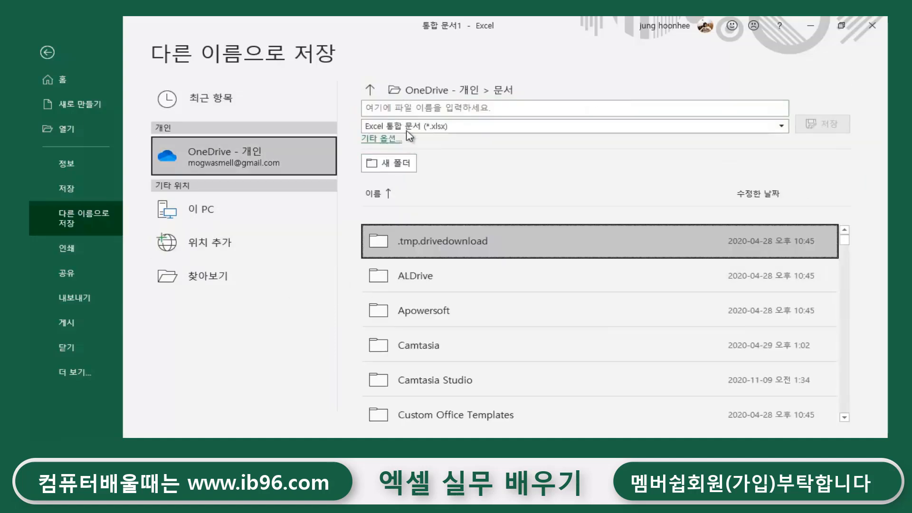
left_click(450, 106)
type("ST")
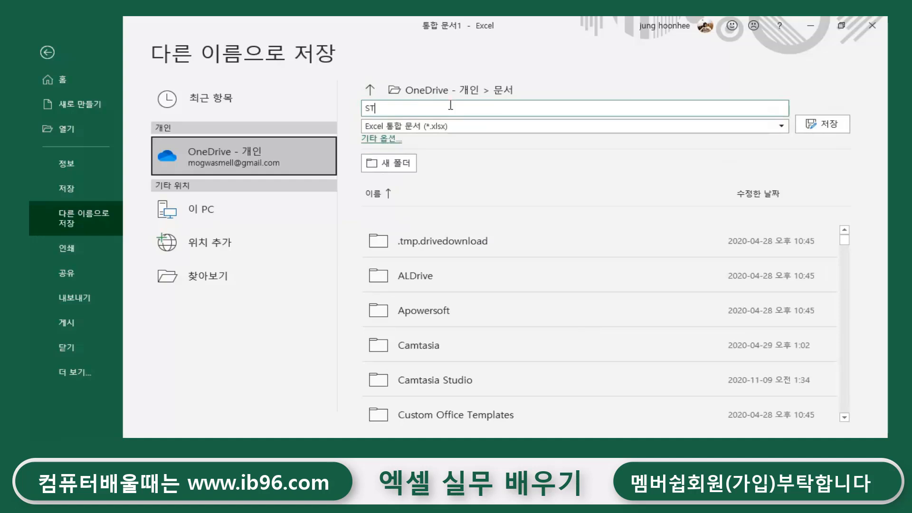
key("BackSpace")
key("BackSpace")
type("SISE_SAMSUNG2020")
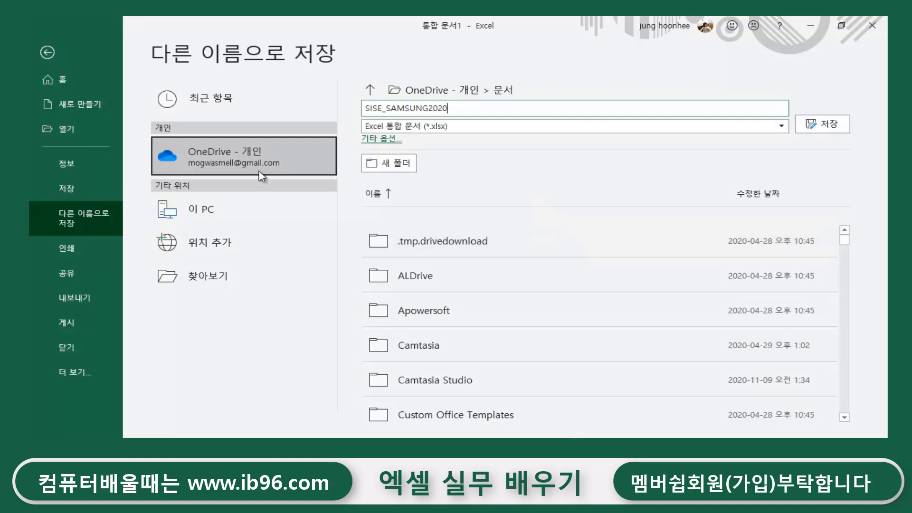
key("Return")
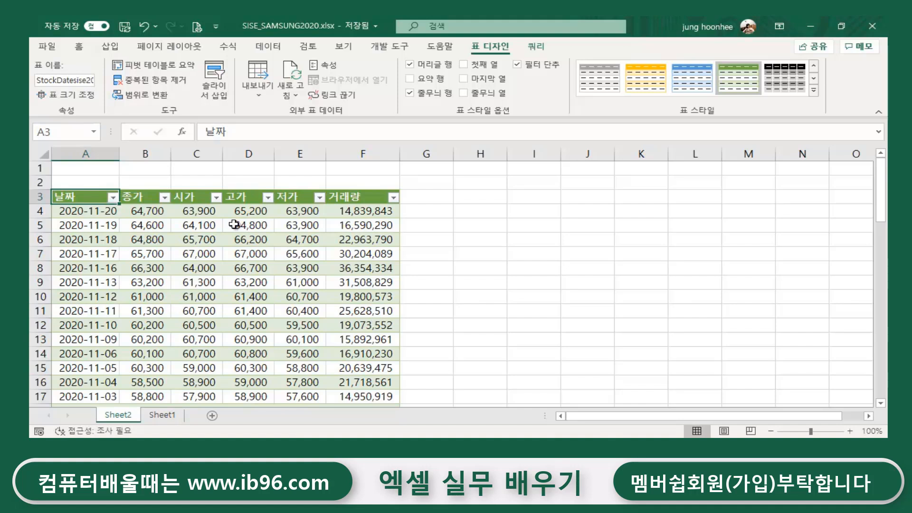
Step: Check the sort and filter options of the 날짜 column without filtering and look over the table
left_click(112, 198)
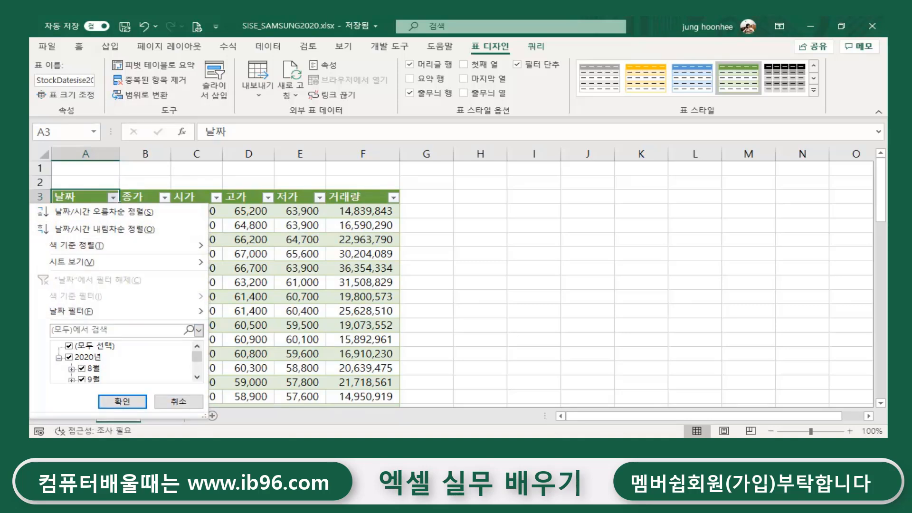
left_click(193, 406)
left_click(575, 280)
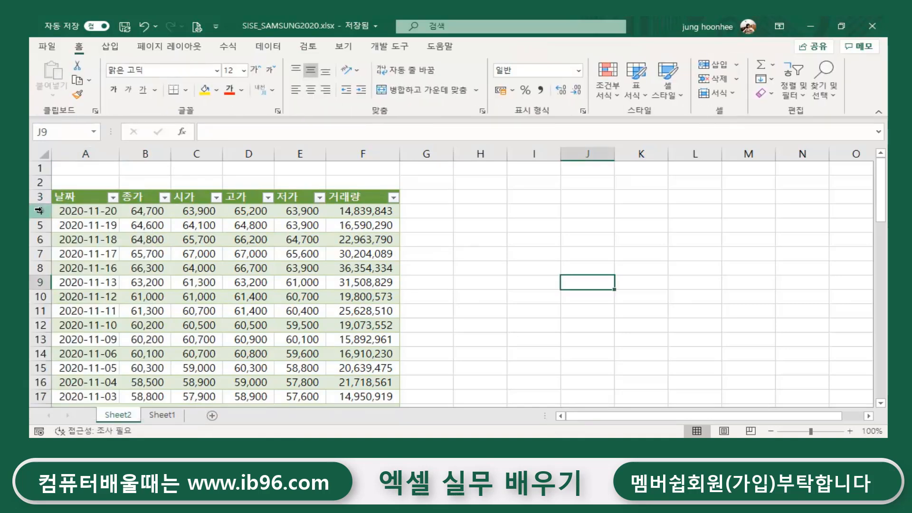
left_click(80, 198)
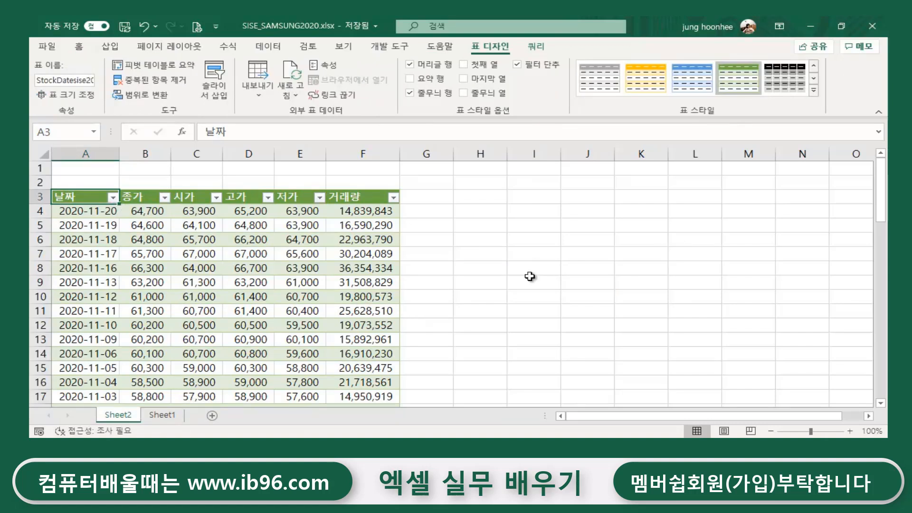
scroll(258, 307, "down", 4)
scroll(242, 312, "up", 4)
left_click(589, 297)
Step: Start converting the price table to a normal range and cancel the conversion
left_click(81, 223)
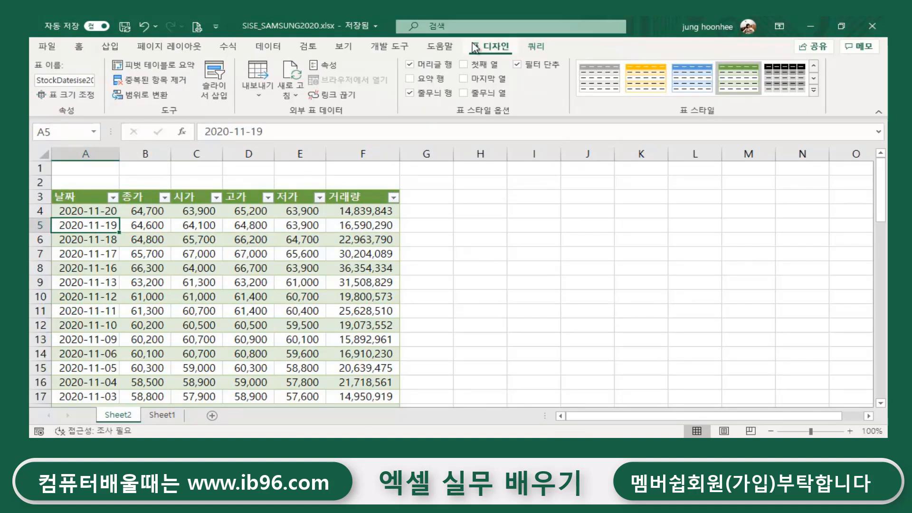
left_click(145, 101)
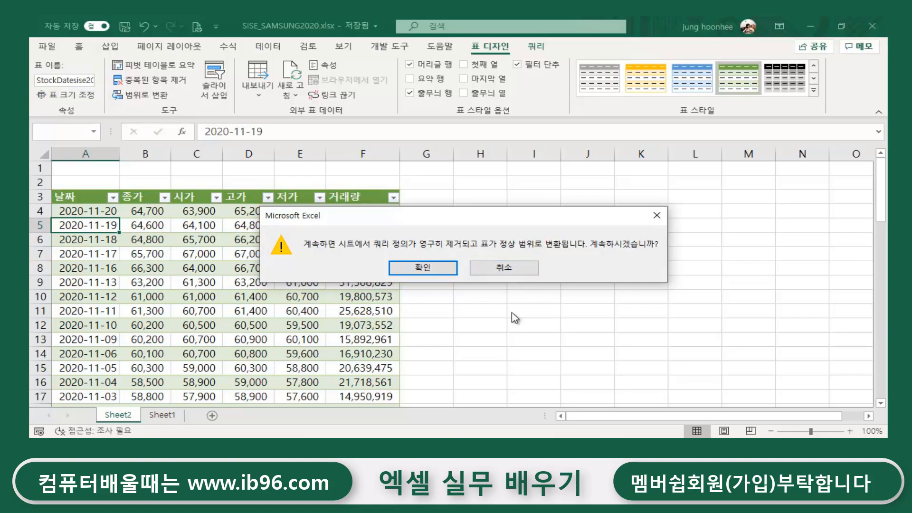
left_click(511, 267)
left_click(534, 311)
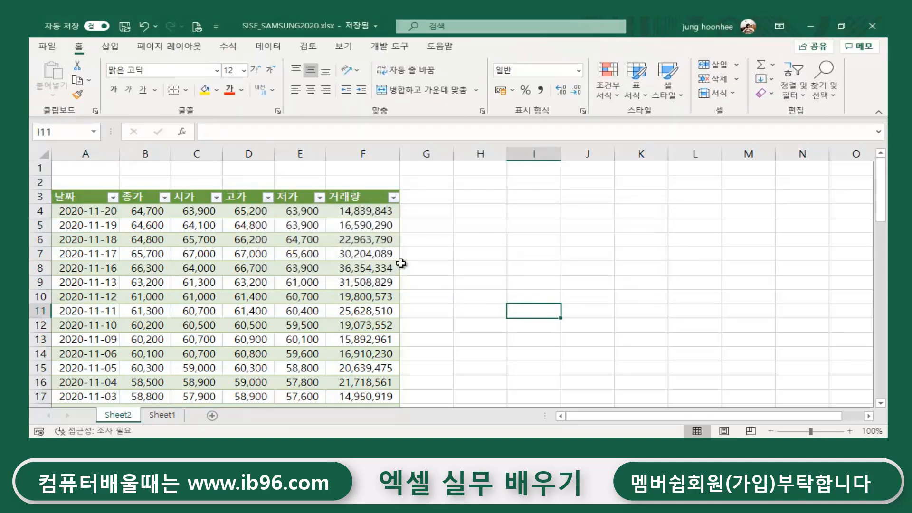
left_click(90, 197)
left_click(121, 266)
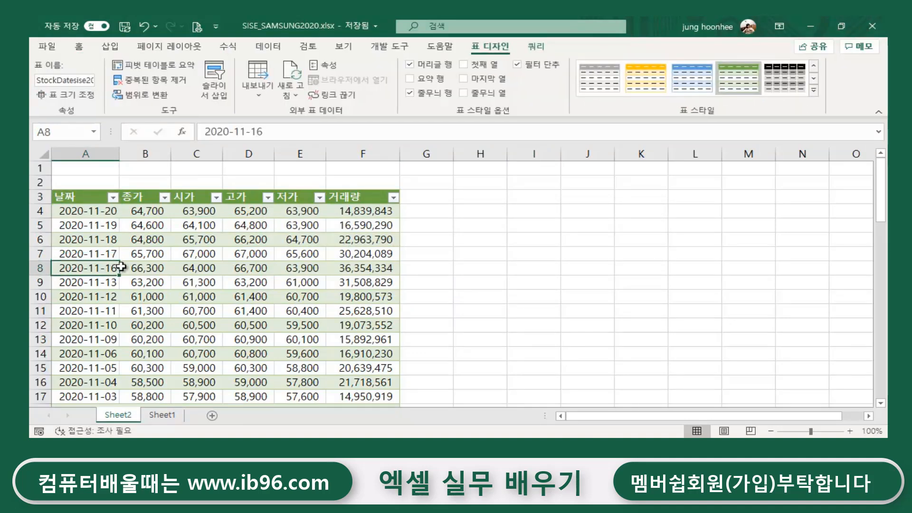
left_click(380, 295)
left_click(468, 281)
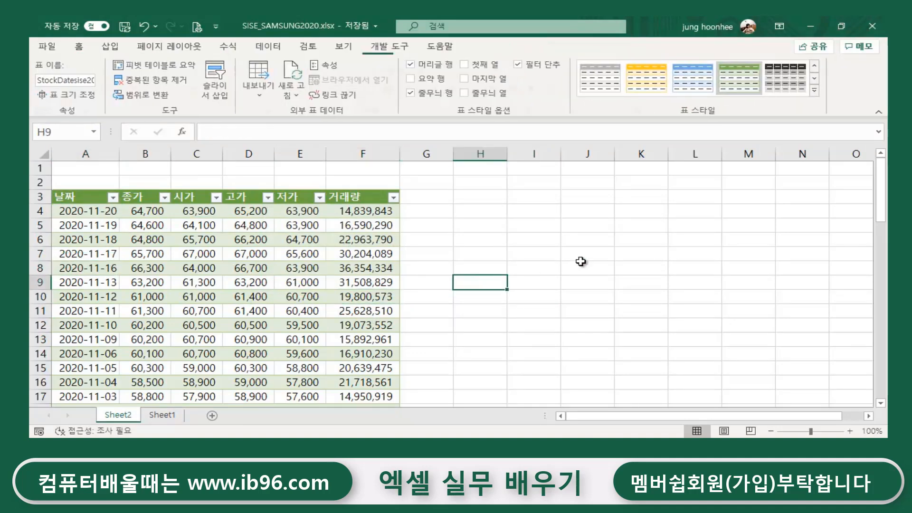
left_click(80, 195)
left_click(527, 366)
left_click(259, 284)
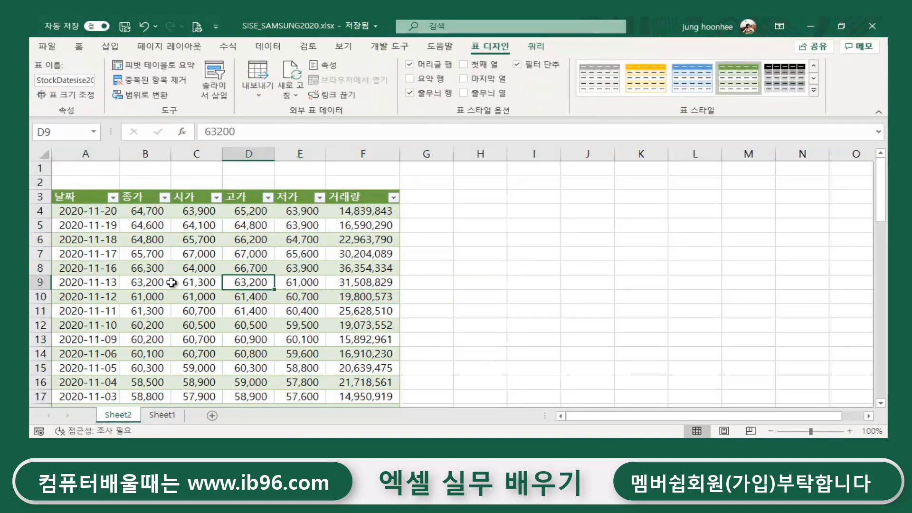
left_click(74, 197)
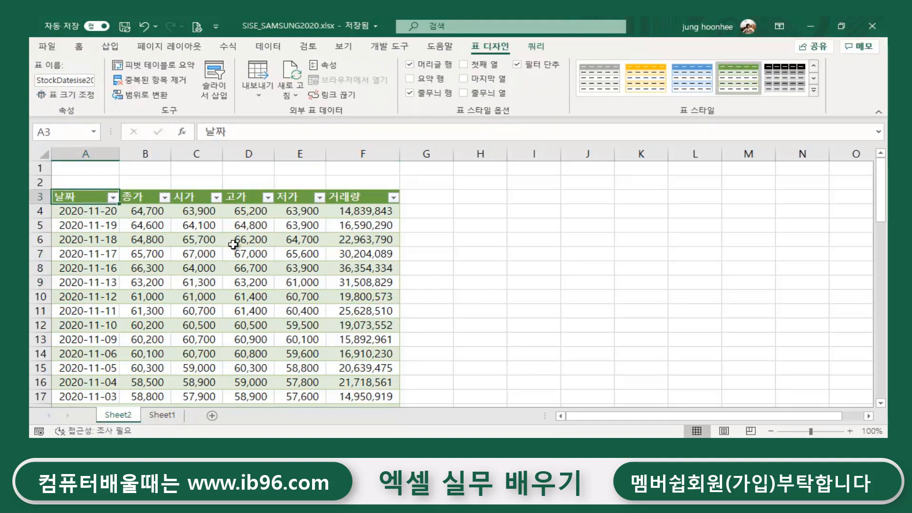